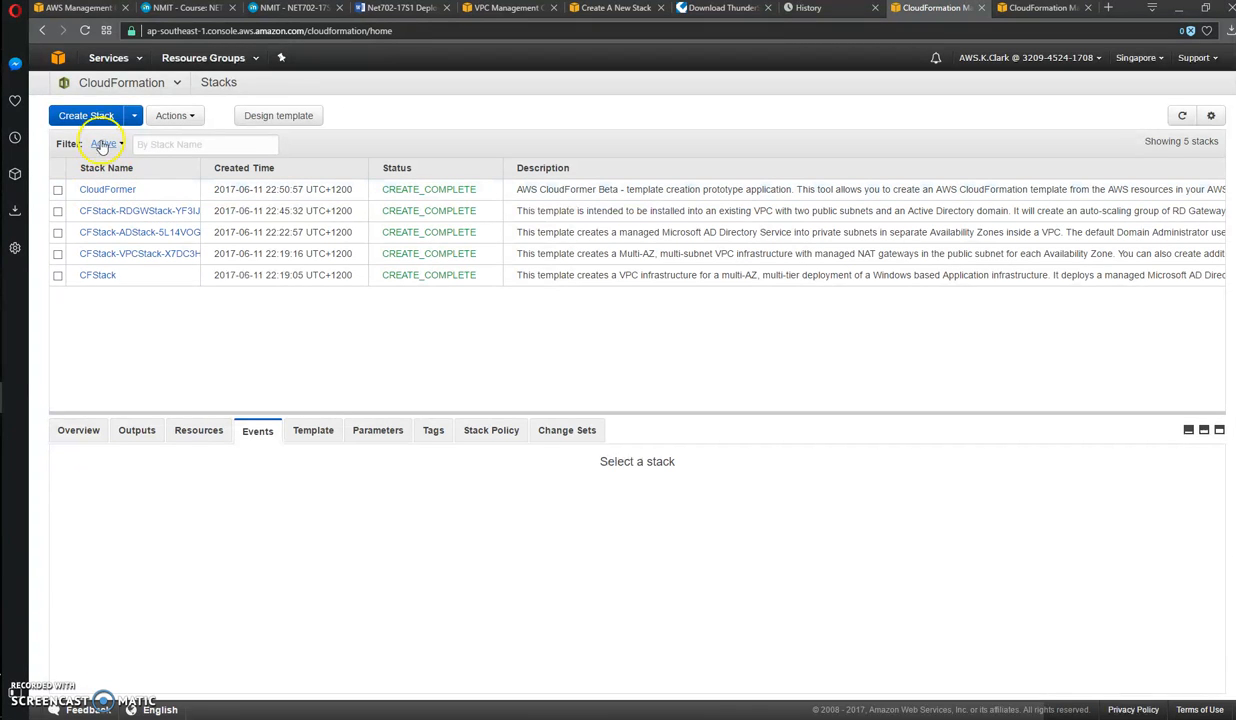
# Examine the sample templates offered for a new stack, then return to the stack list.
pyautogui.click(108, 117)
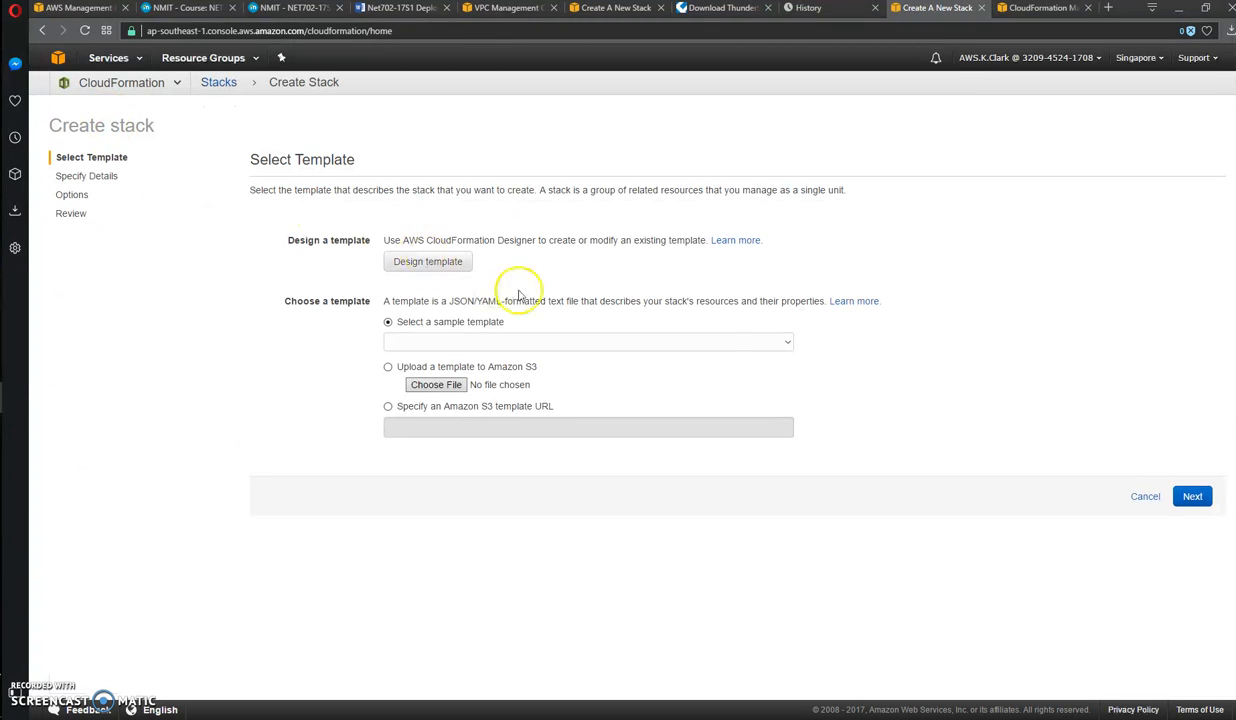
pyautogui.click(779, 341)
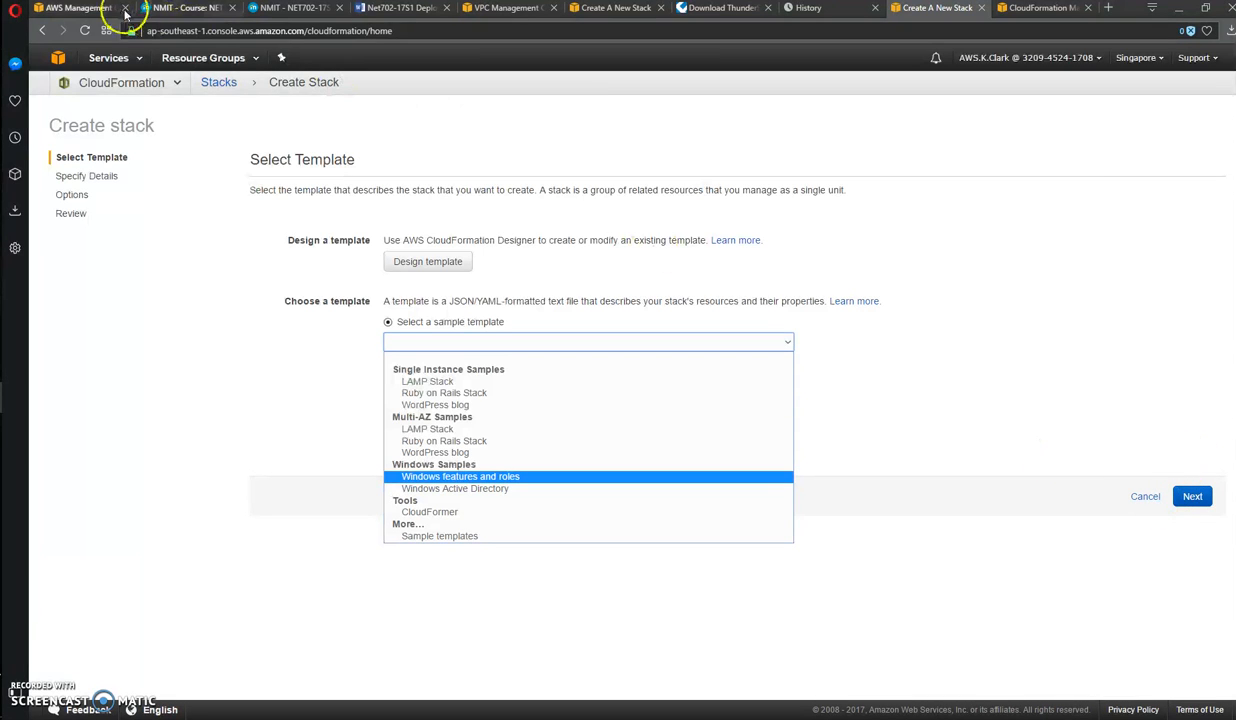
pyautogui.click(44, 32)
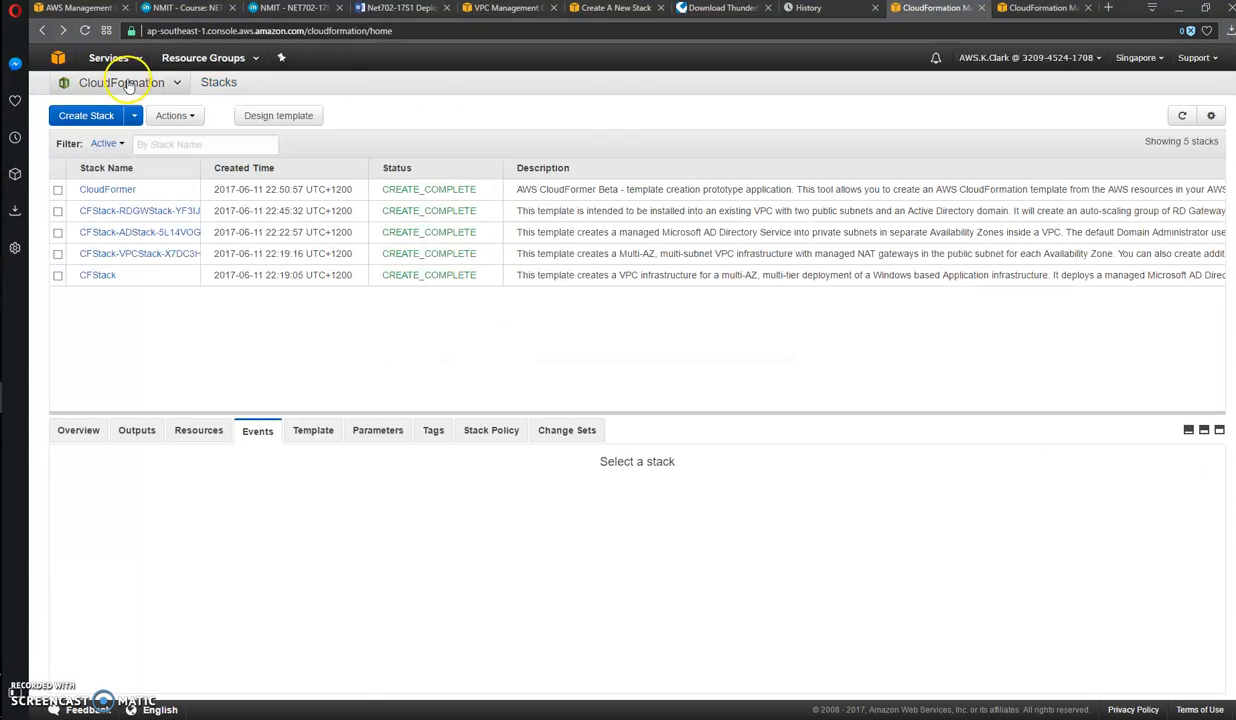
# Open the website URL from the CloudFormer stack's outputs and proceed despite the invalid certificate.
pyautogui.click(58, 189)
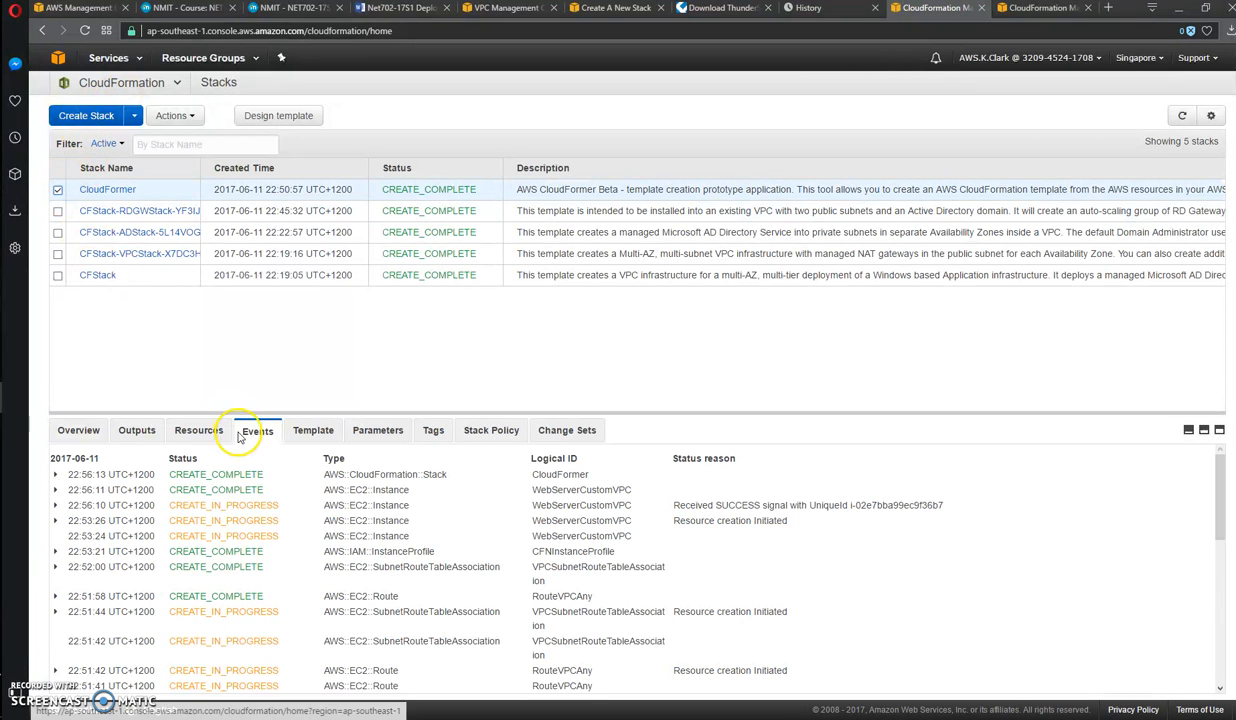
pyautogui.click(138, 431)
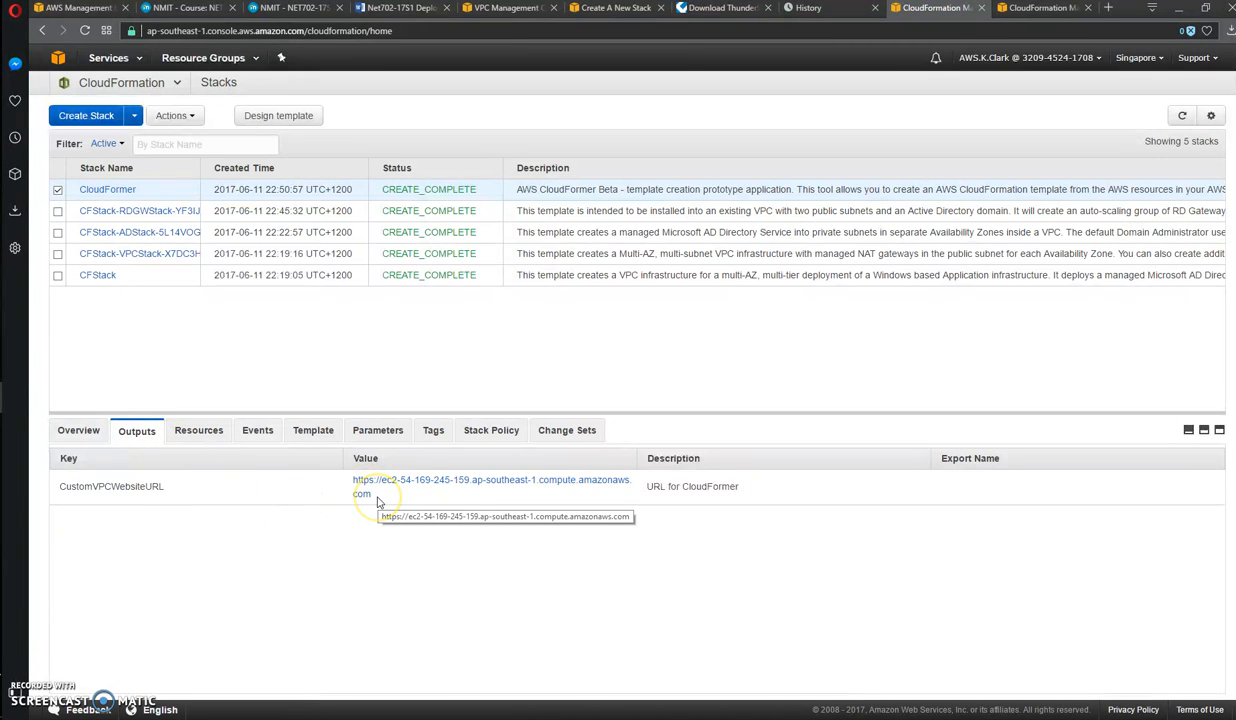
pyautogui.click(375, 488)
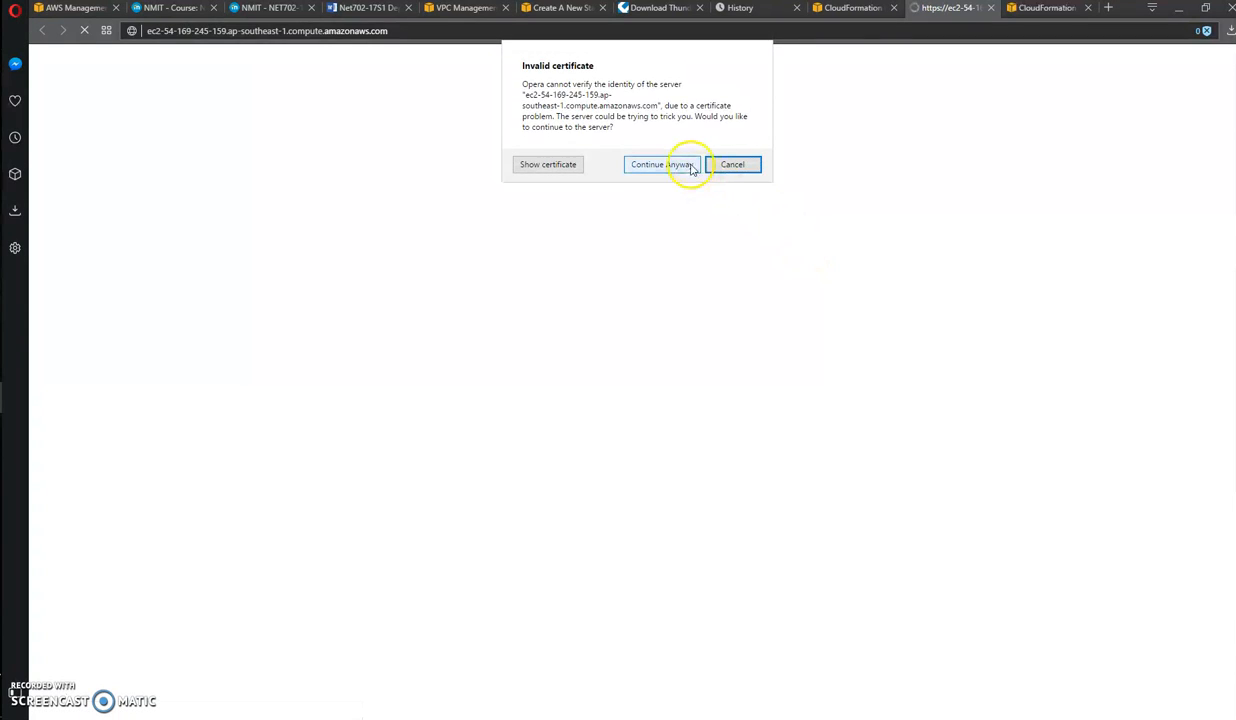
pyautogui.click(680, 163)
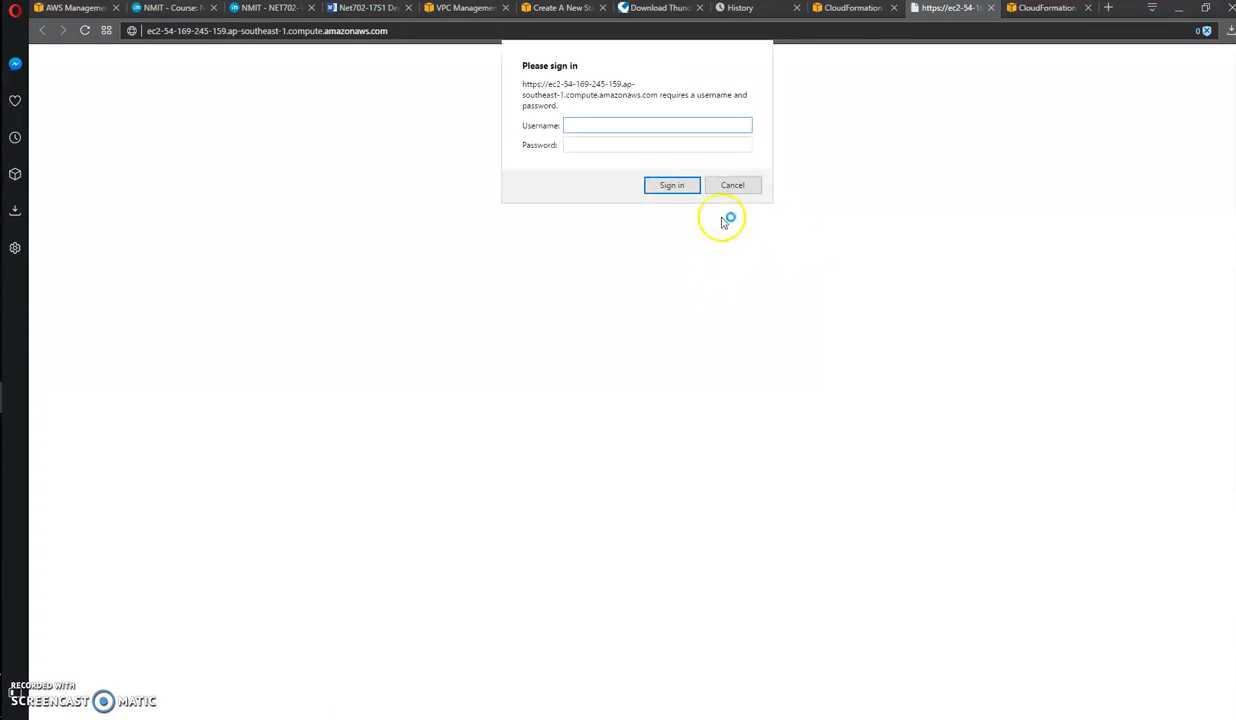
# Sign in to the CloudFormer site with the username "user" and the account password.
pyautogui.write('user')
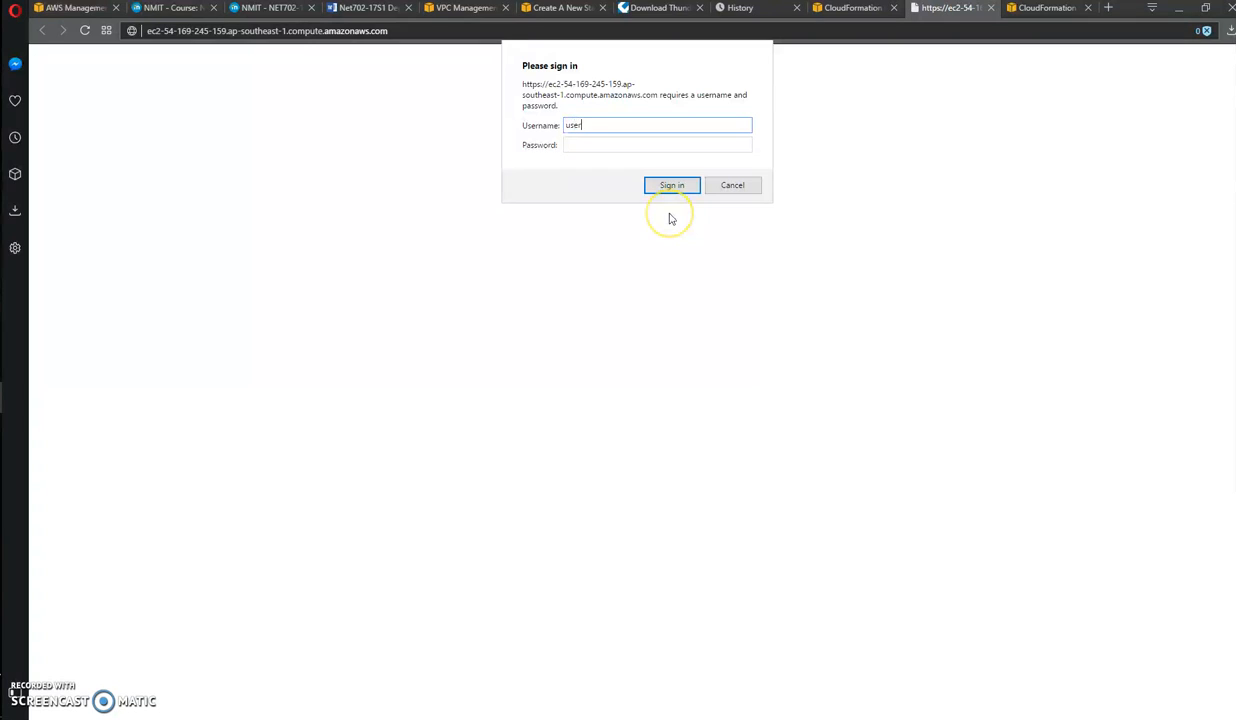
pyautogui.click(657, 145)
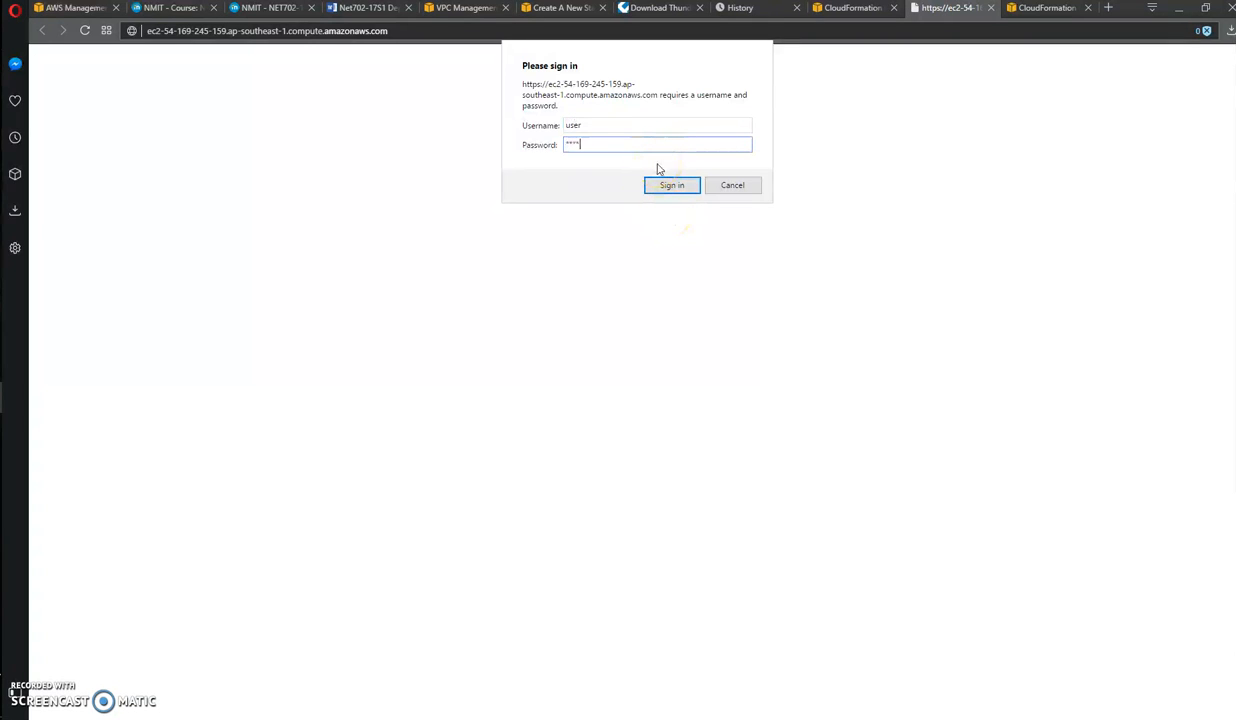
pyautogui.press('Return')
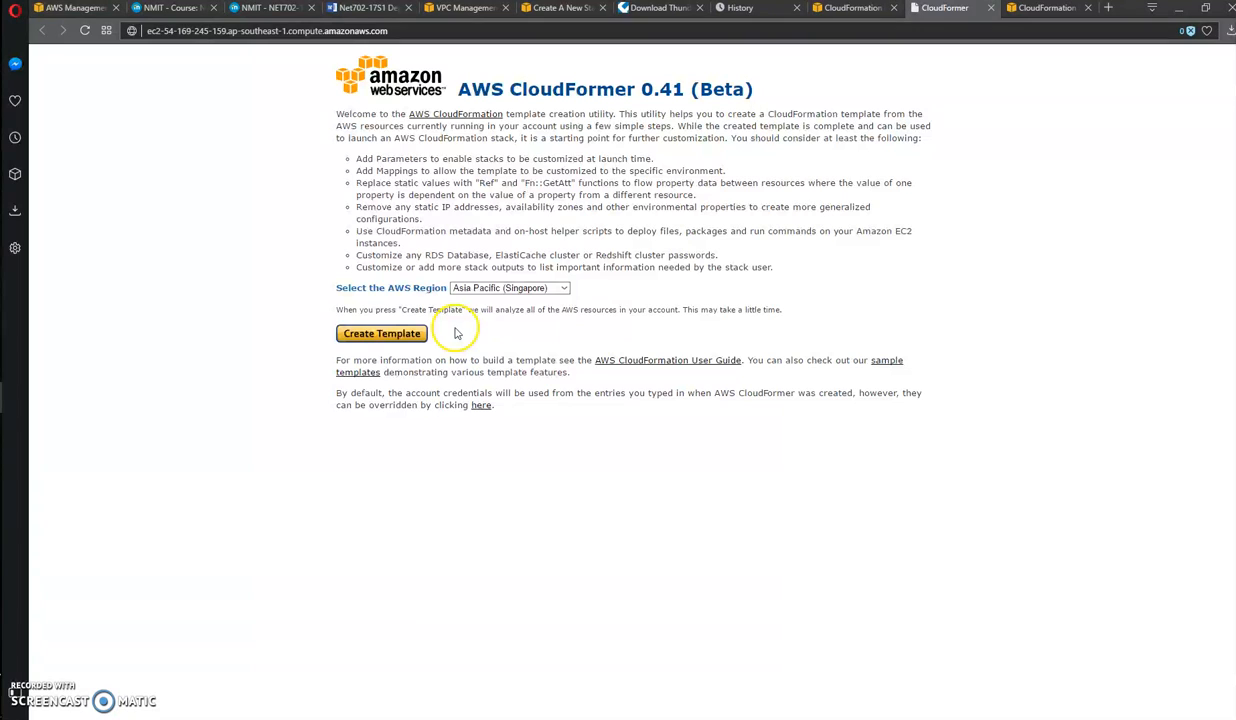
# Create a template for the Asia Pacific (Singapore) region, leaving the description and filter empty and including no DNS resources.
pyautogui.click(405, 344)
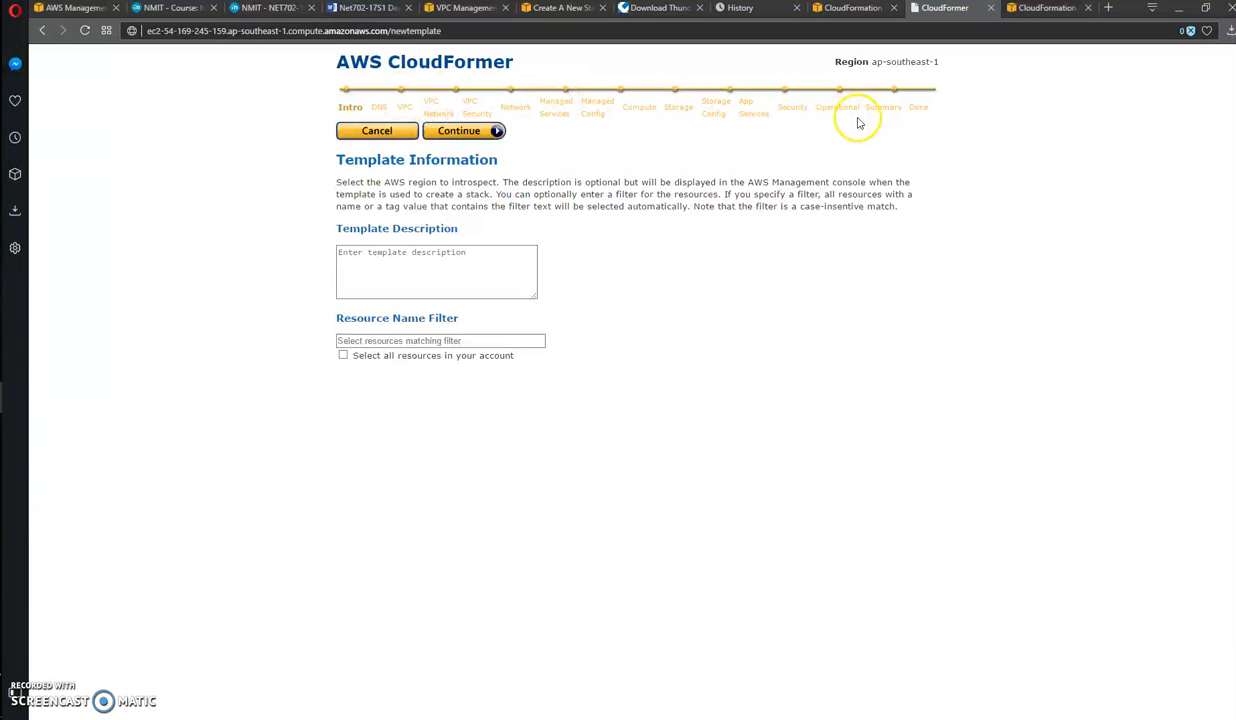
pyautogui.click(490, 131)
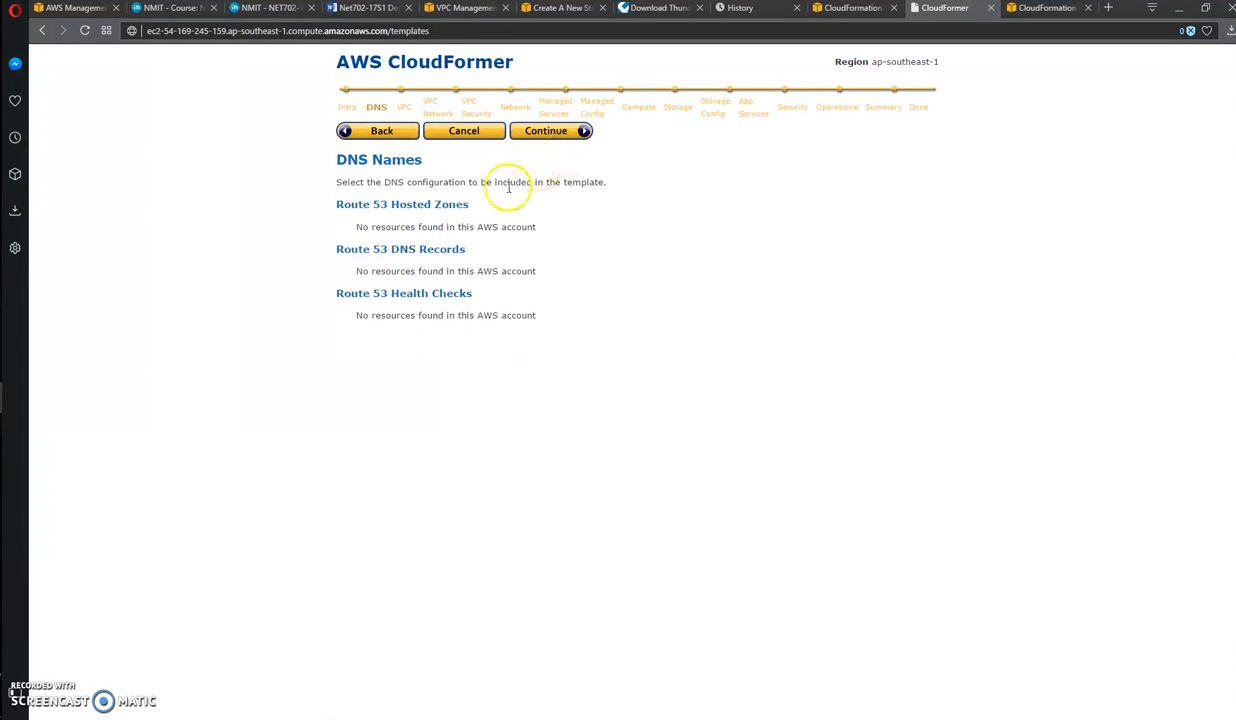
pyautogui.click(545, 135)
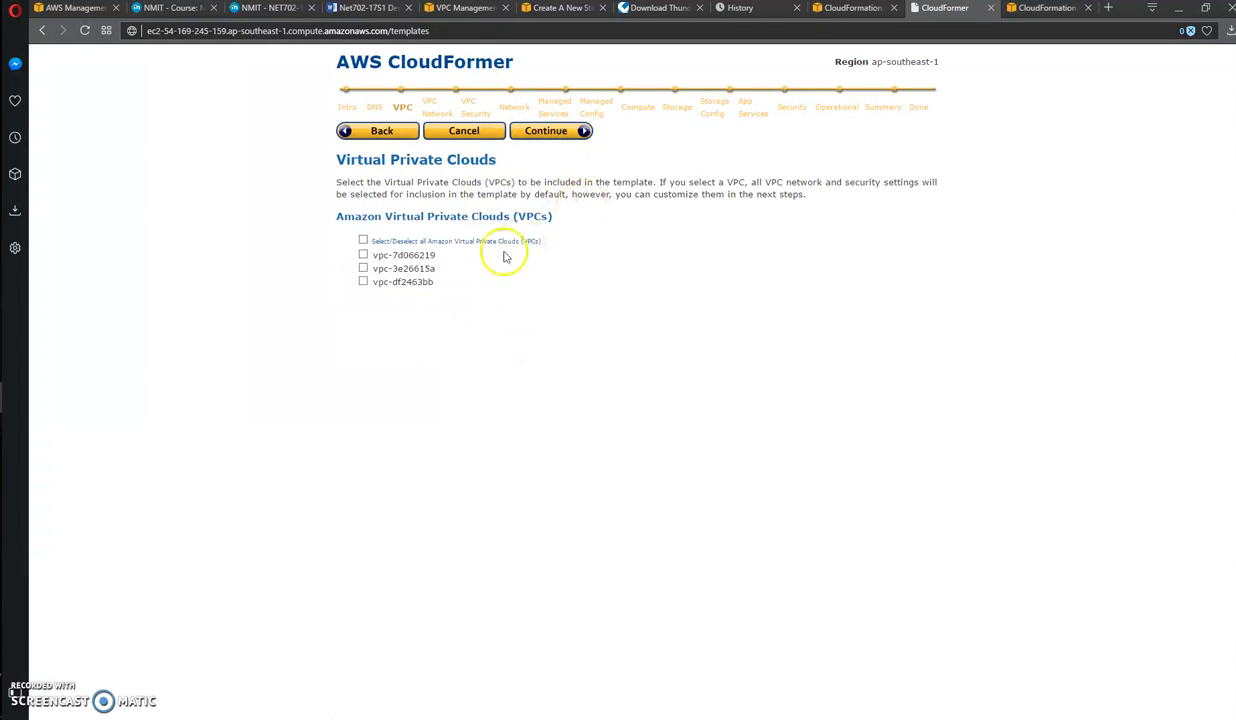
# Include all VPCs in the template and accept the preselected VPC network and security resources.
pyautogui.click(363, 240)
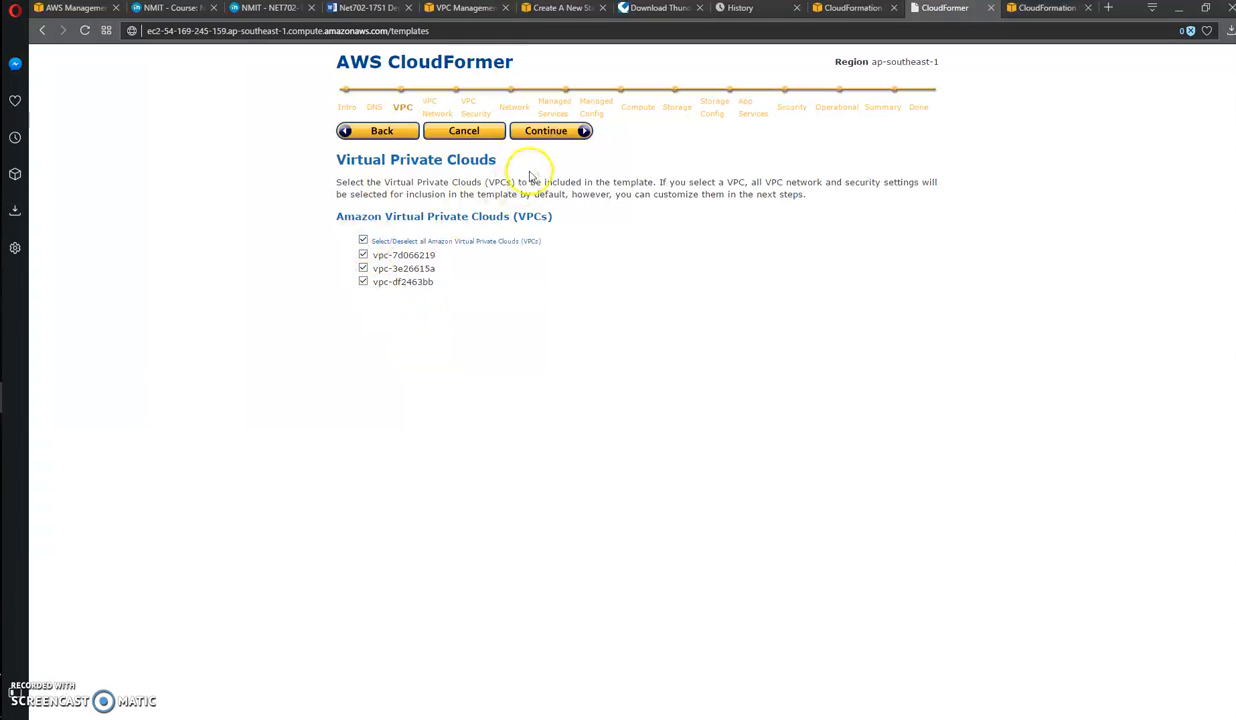
pyautogui.click(546, 131)
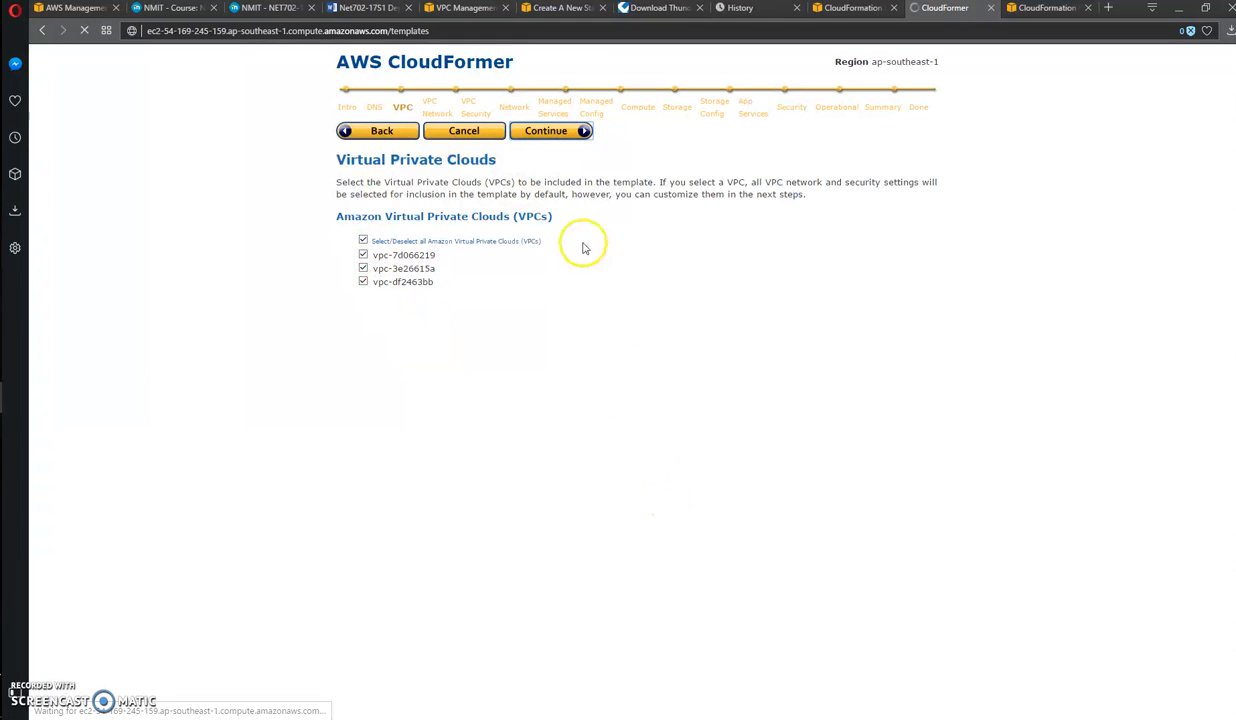
pyautogui.click(546, 132)
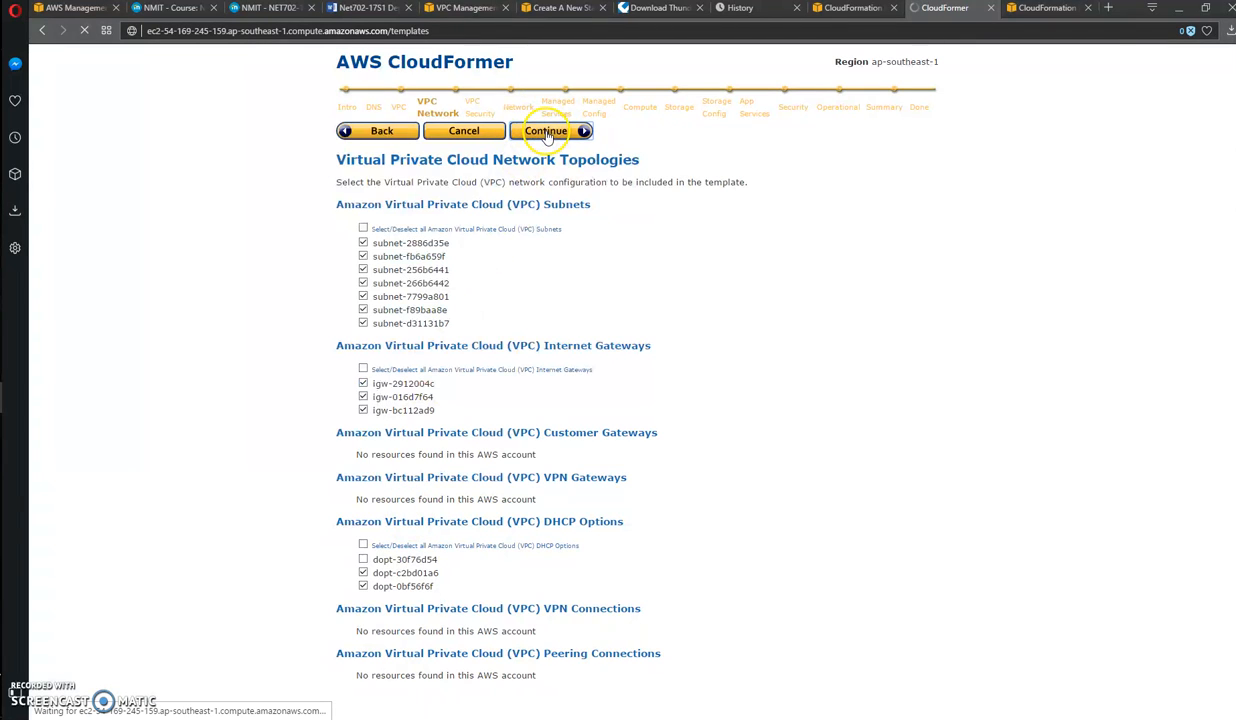
pyautogui.click(363, 559)
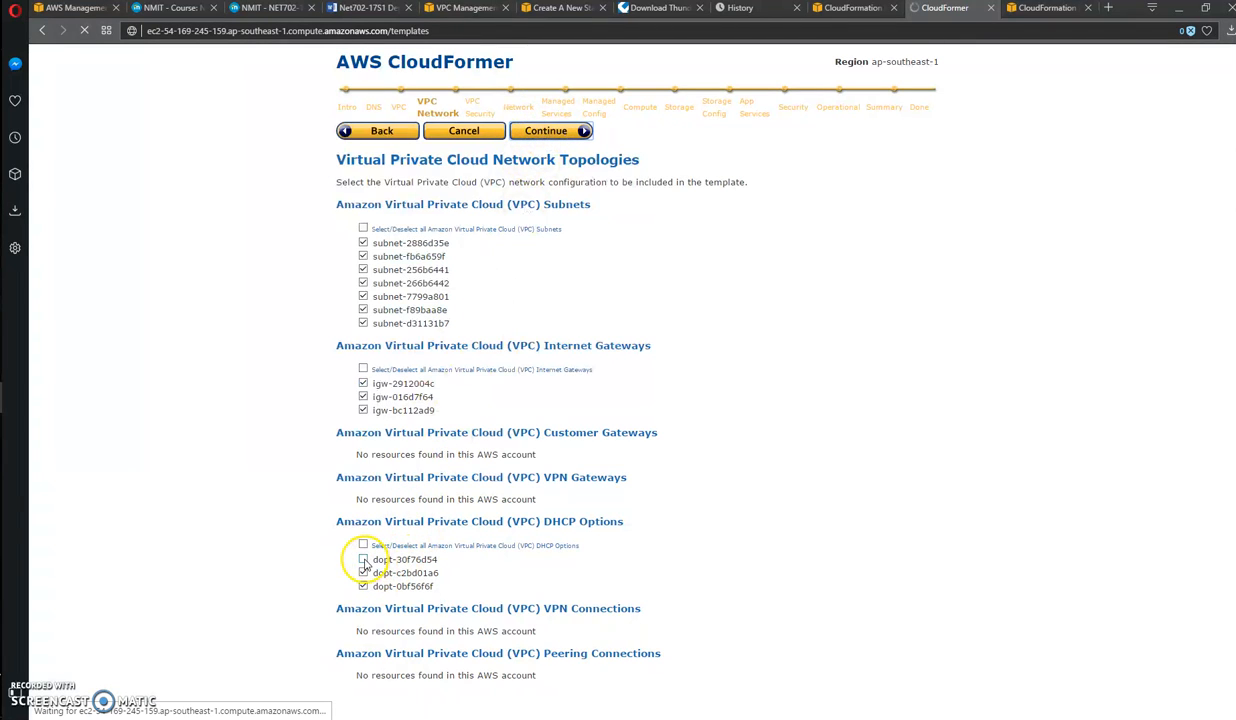
pyautogui.click(550, 133)
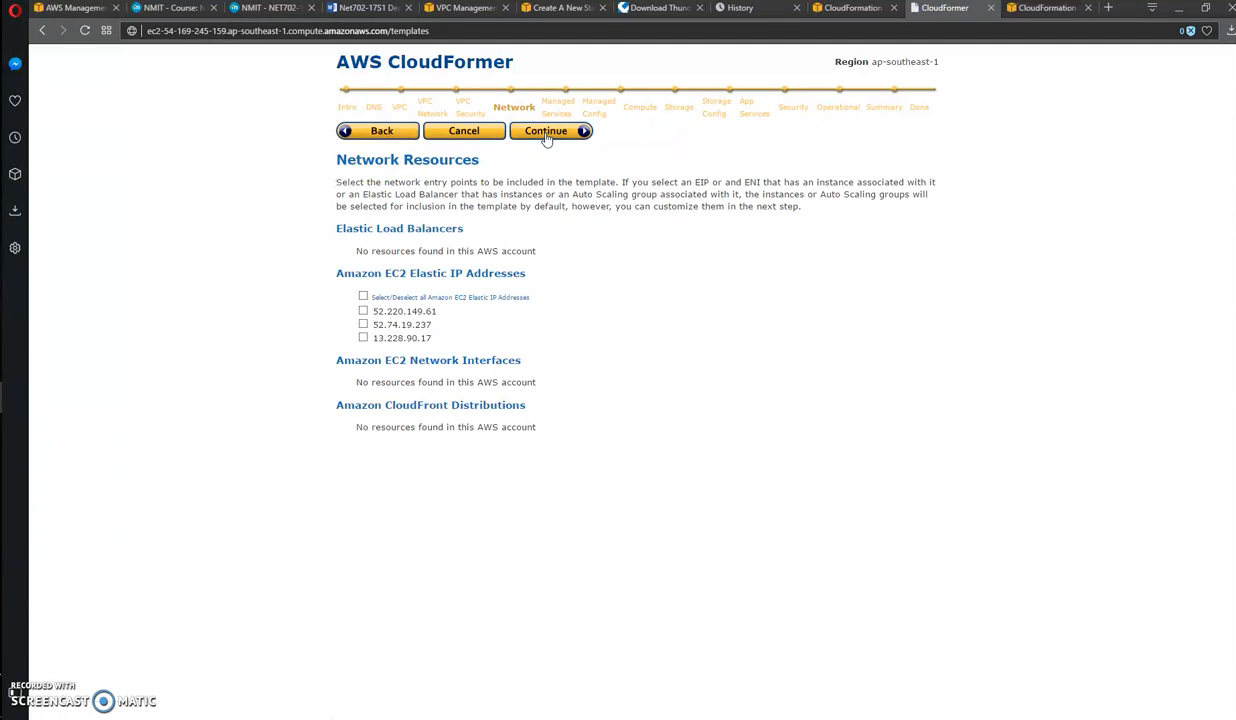
# Include all EC2 Elastic IP addresses and the RDGW Auto Scaling group, accepting the default managed configuration.
pyautogui.click(363, 297)
pyautogui.click(558, 137)
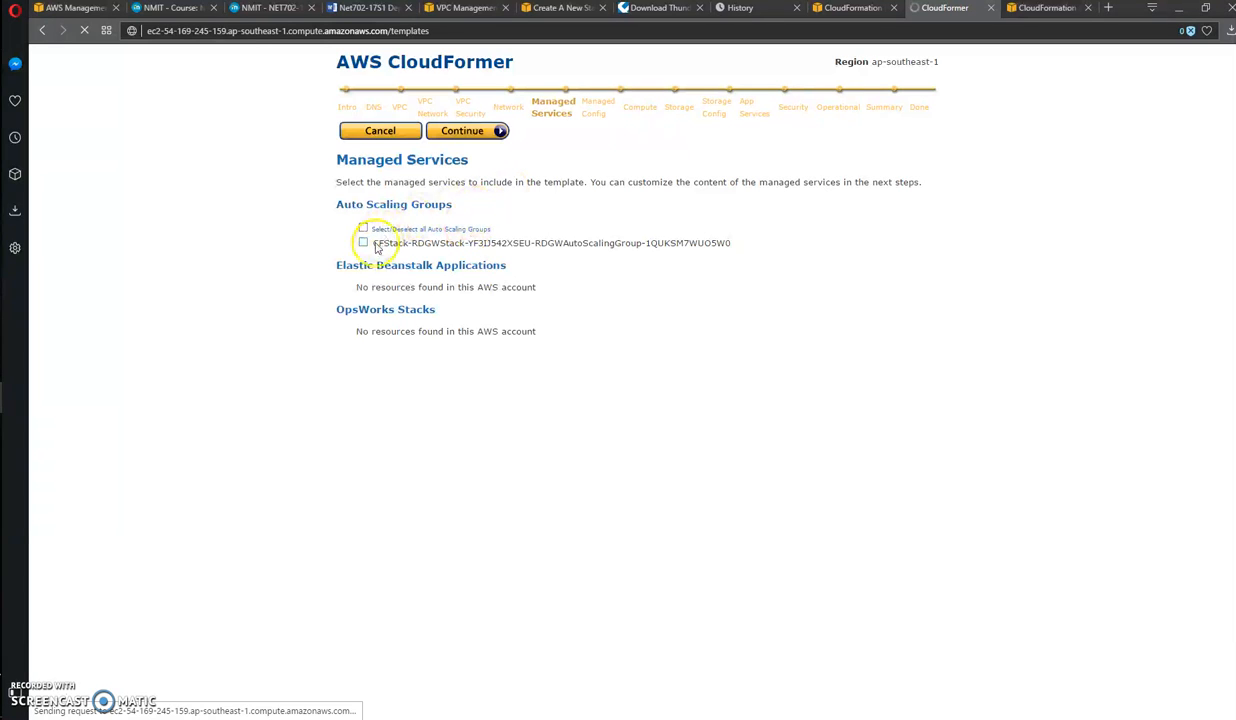
pyautogui.click(364, 244)
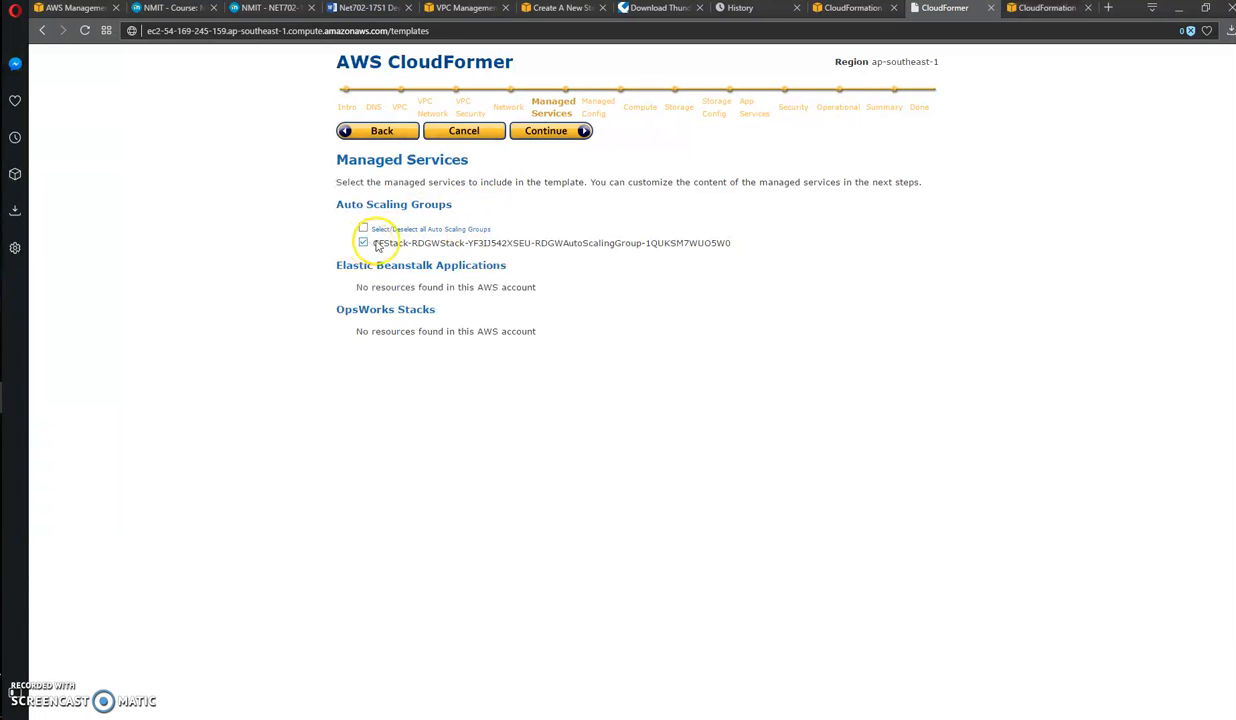
pyautogui.click(520, 130)
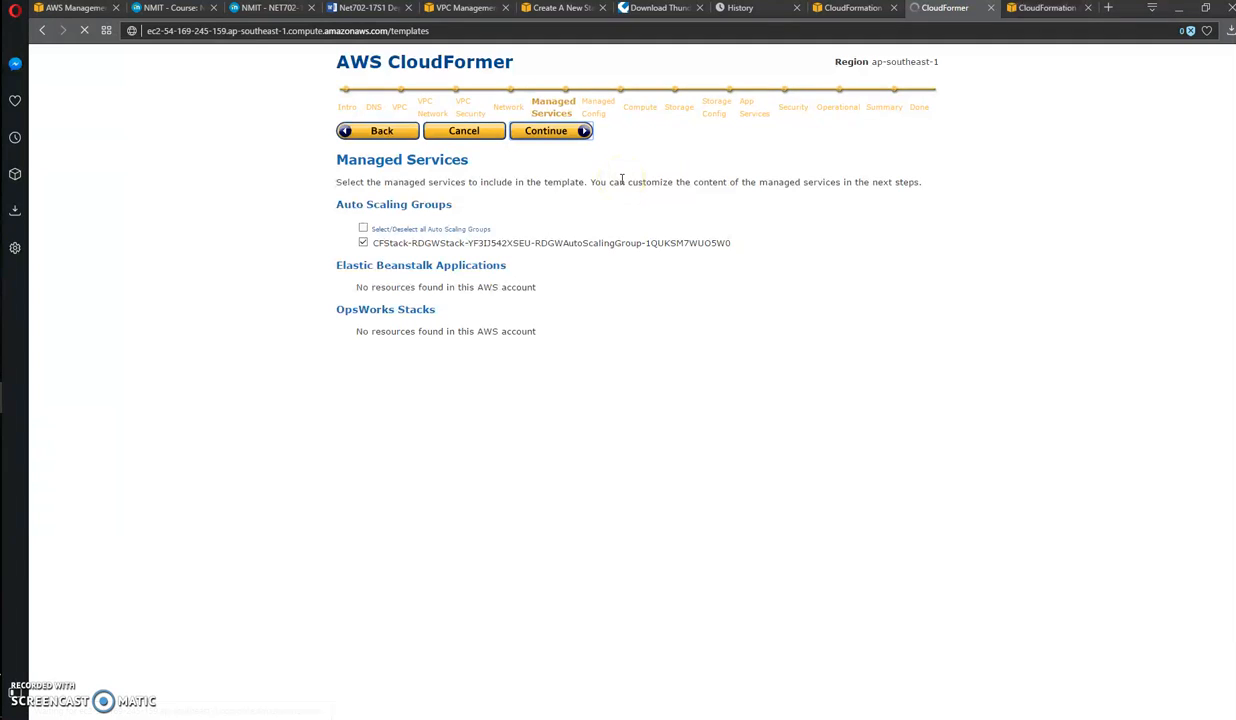
pyautogui.click(552, 132)
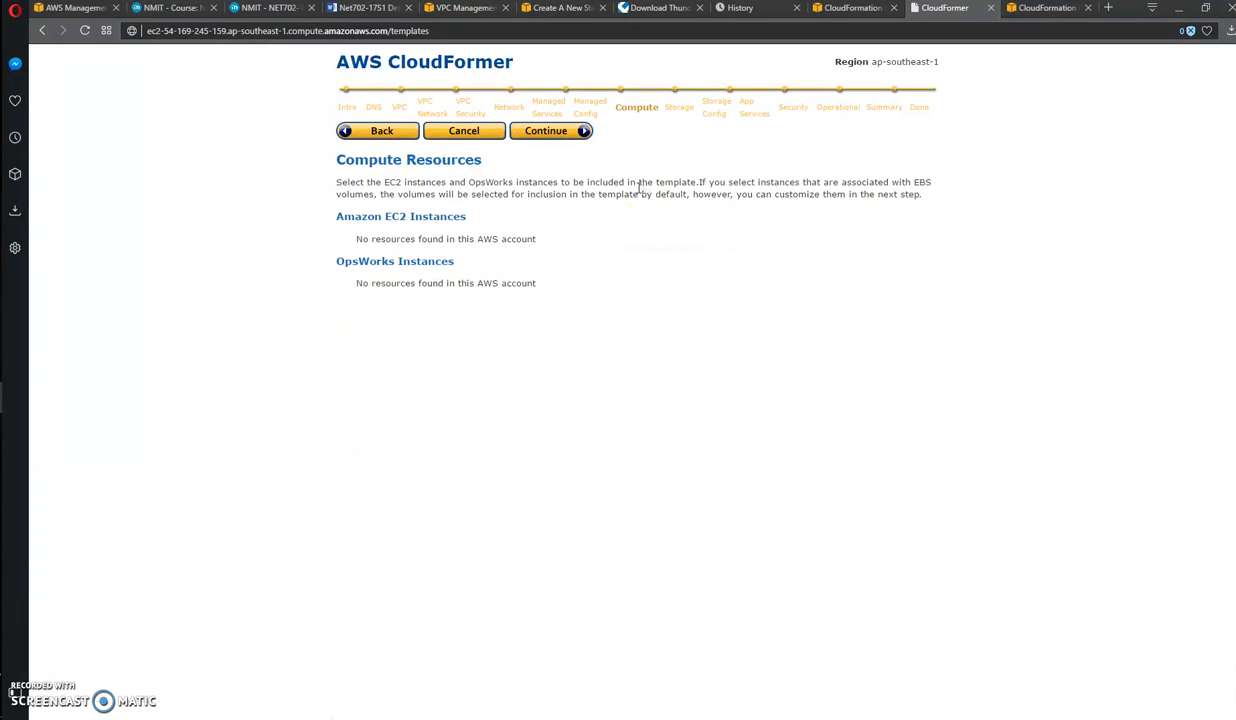
# Advance through the compute, storage, storage configuration and application services pages without including any resources.
pyautogui.click(550, 131)
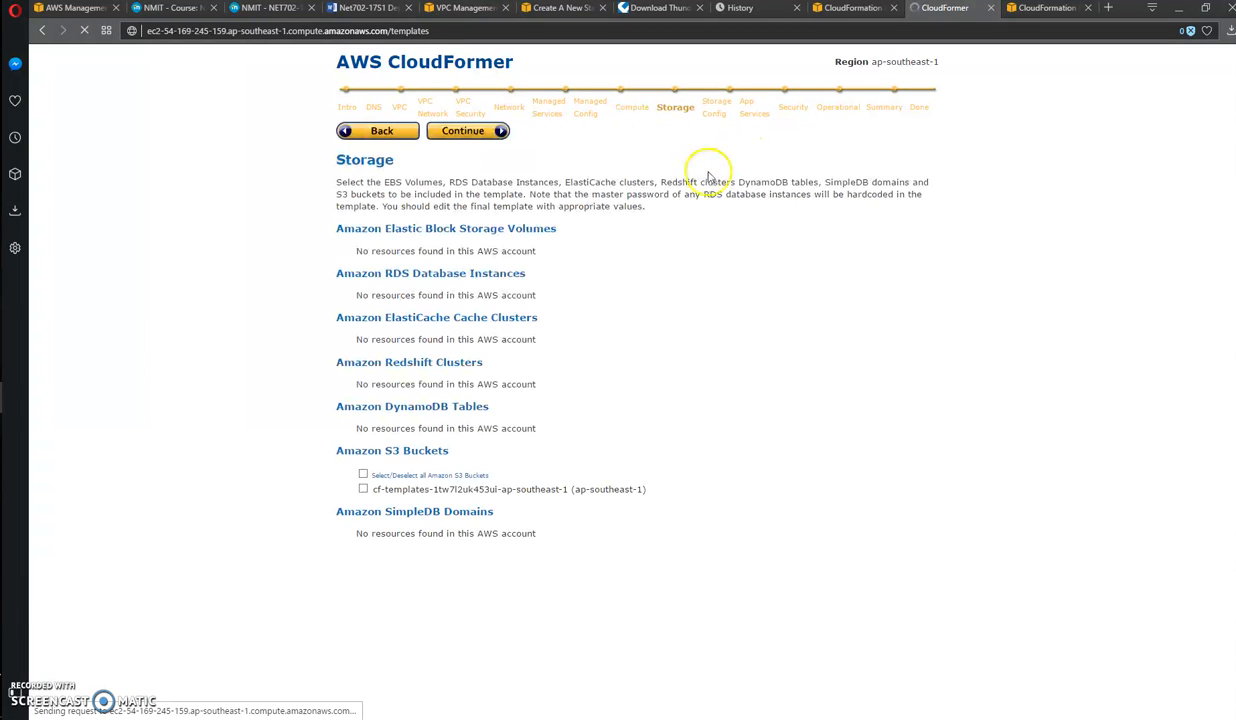
pyautogui.click(547, 141)
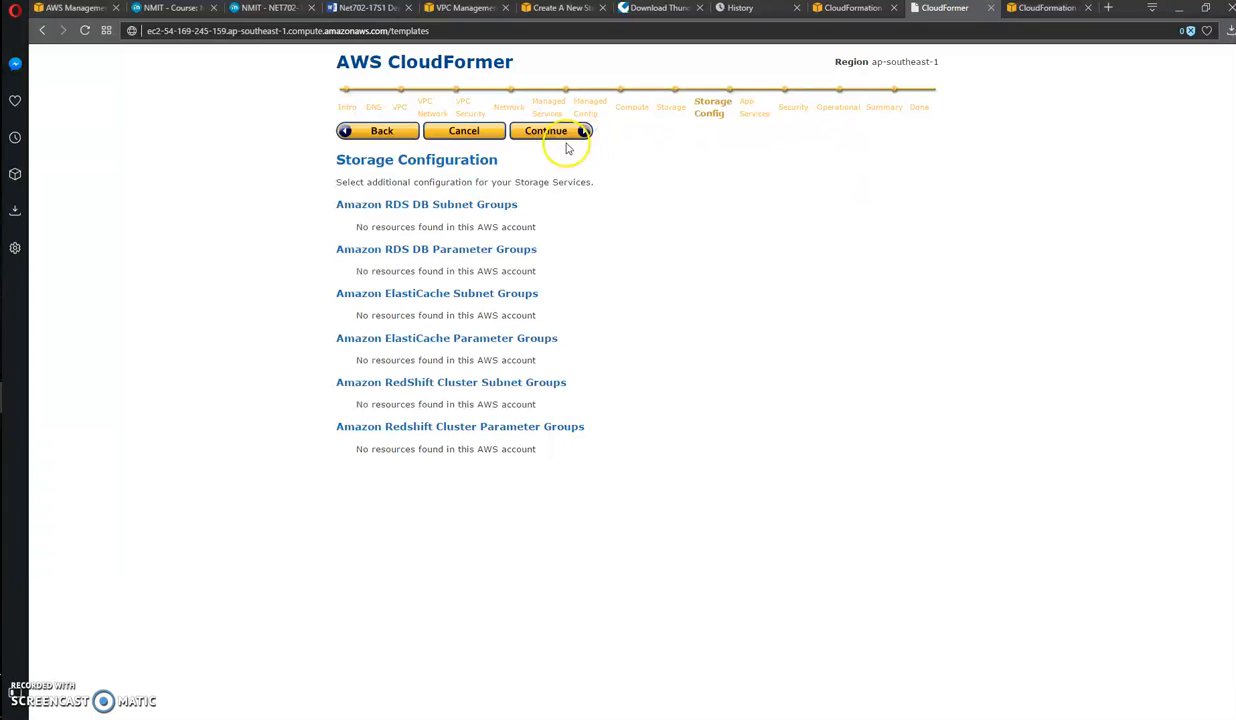
pyautogui.click(566, 135)
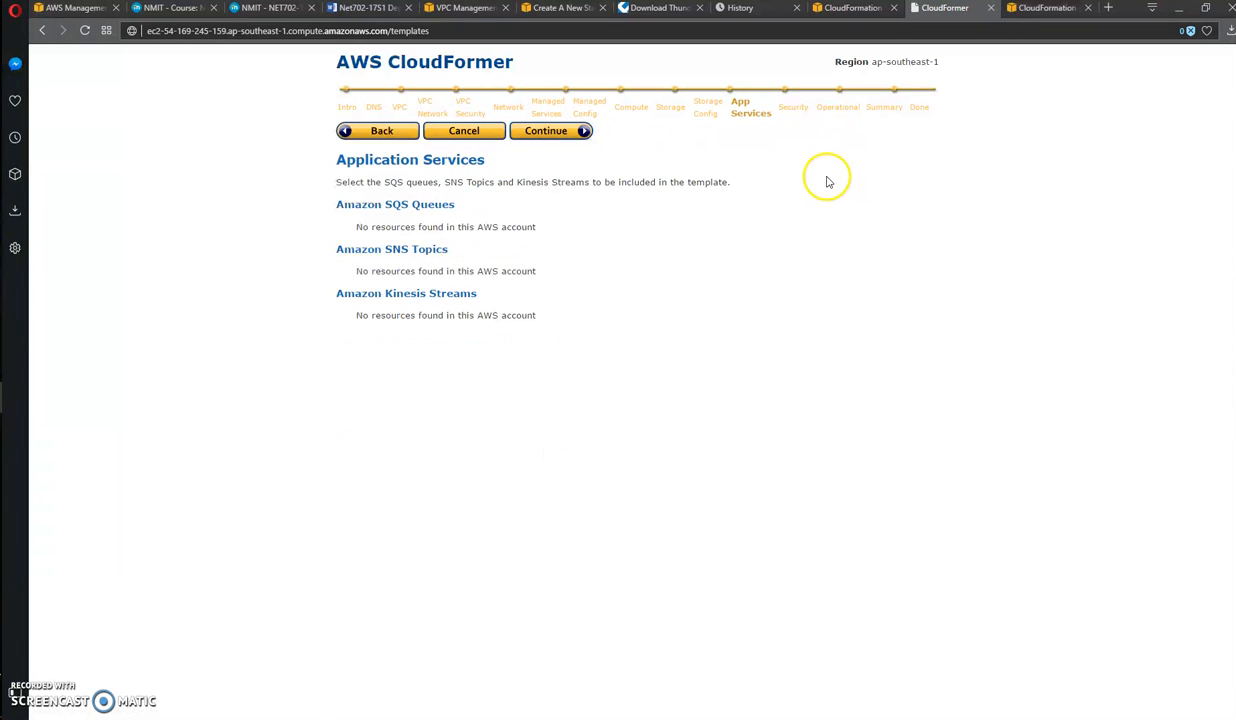
pyautogui.click(556, 136)
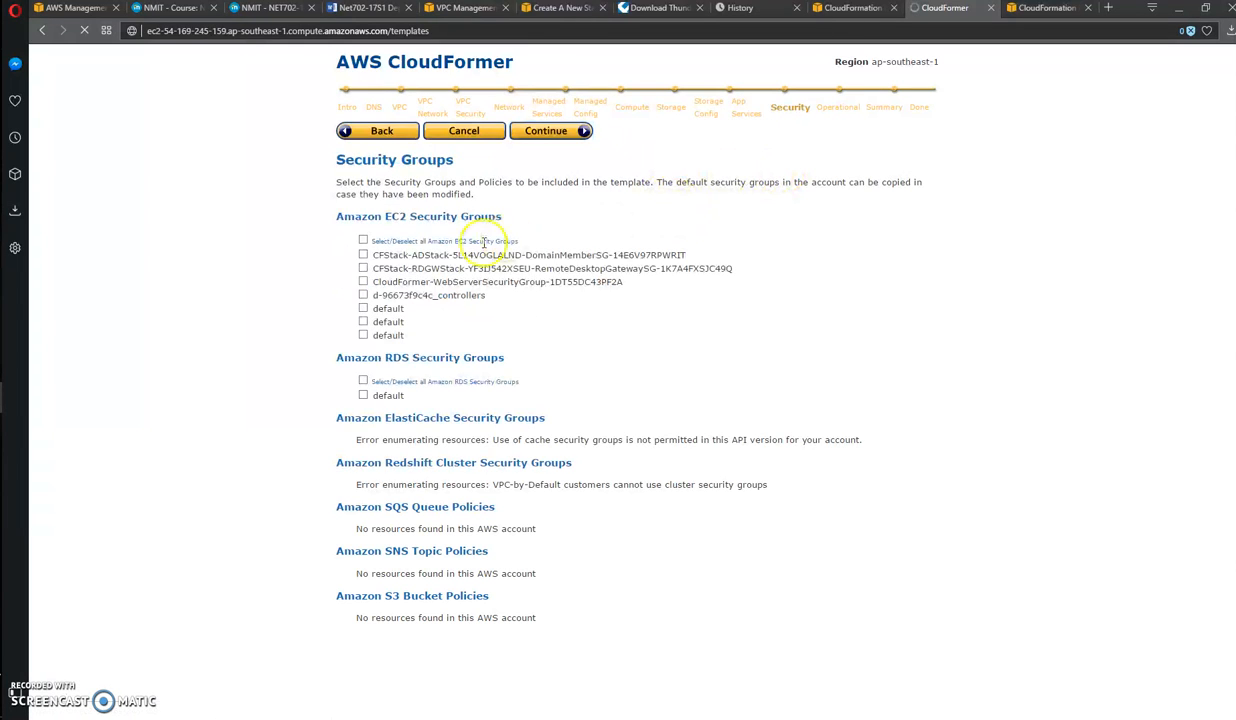
# Include the DomainMemberSG, RemoteDesktopGatewaySG and d-96673f9c4c_controllers EC2 security groups and the default RDS security group in the template.
pyautogui.click(363, 255)
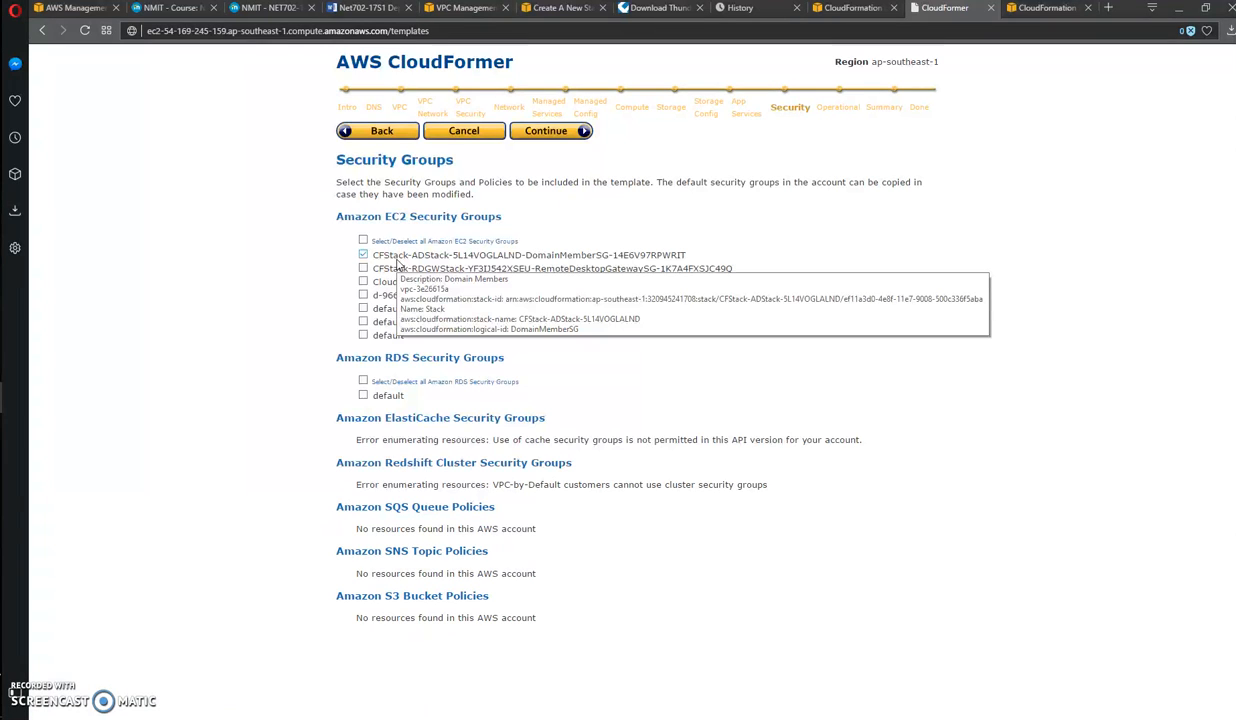
pyautogui.click(363, 268)
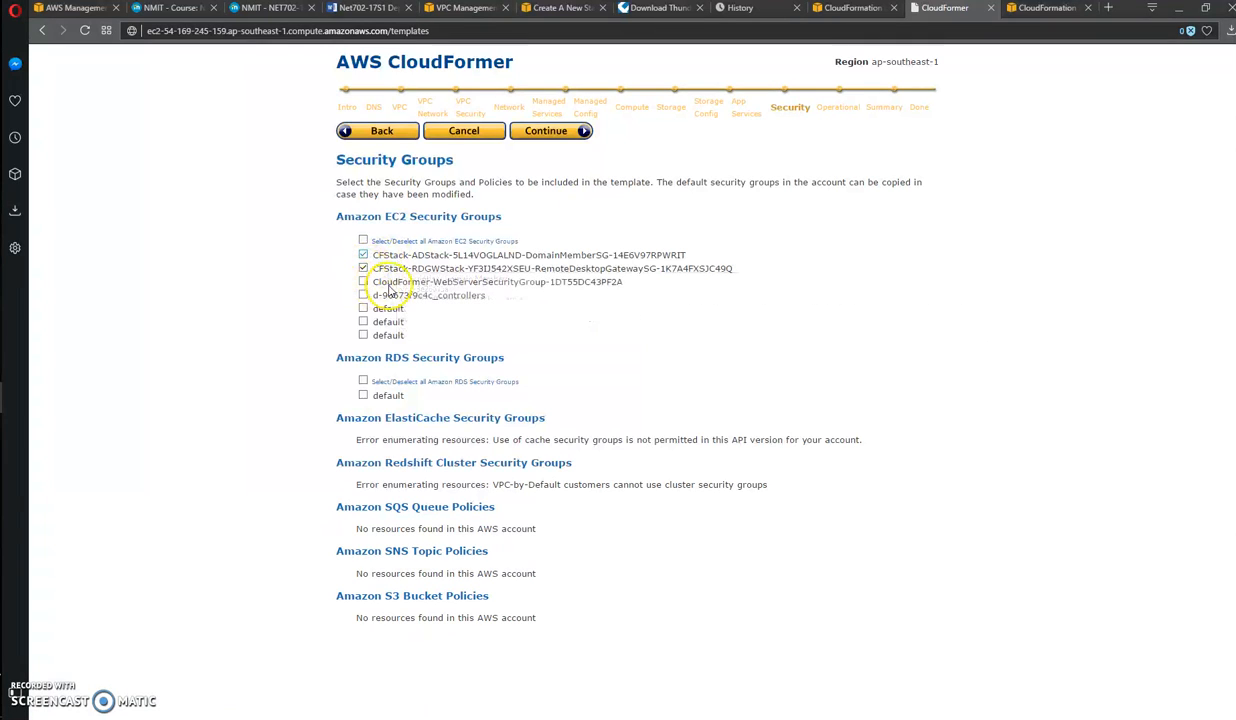
pyautogui.click(364, 284)
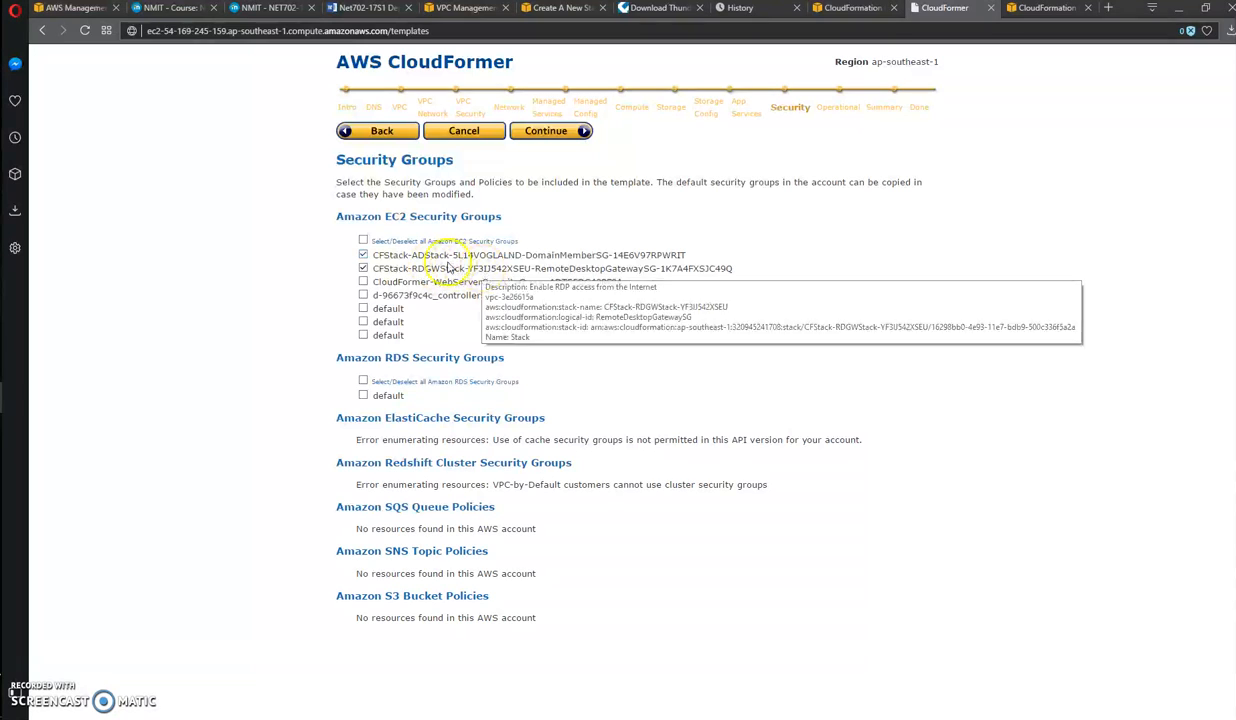
pyautogui.click(363, 296)
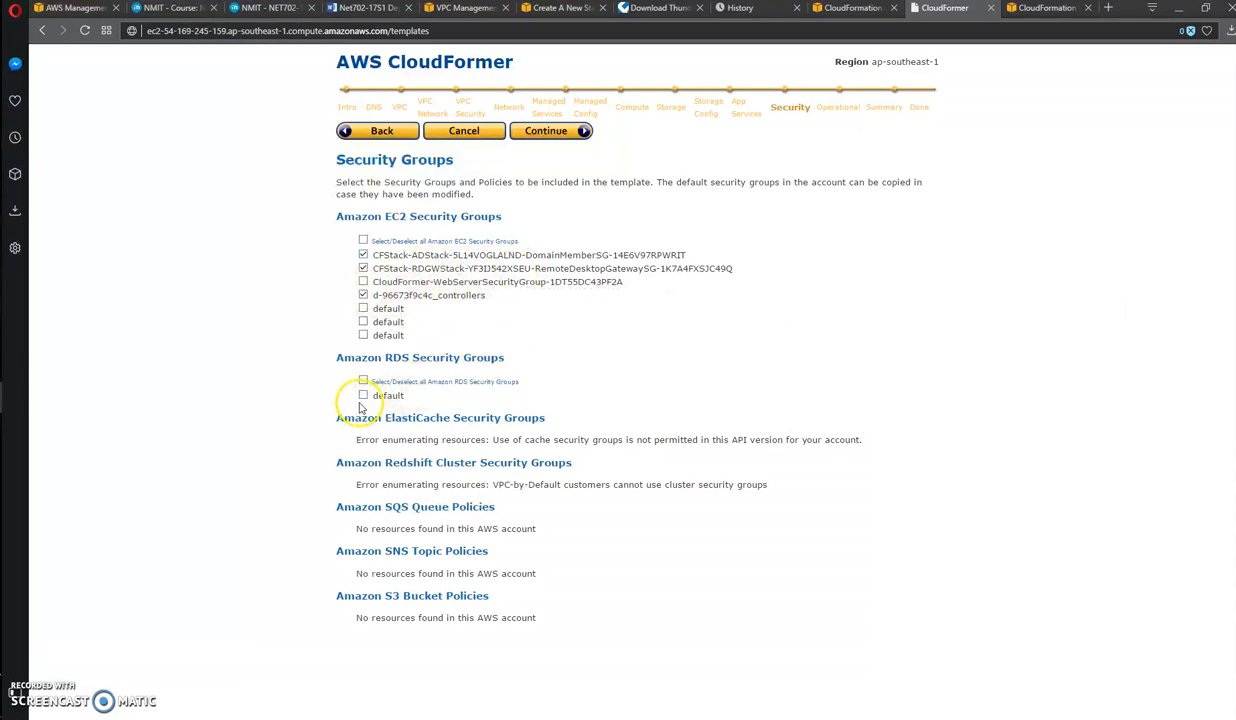
pyautogui.click(363, 396)
pyautogui.click(550, 134)
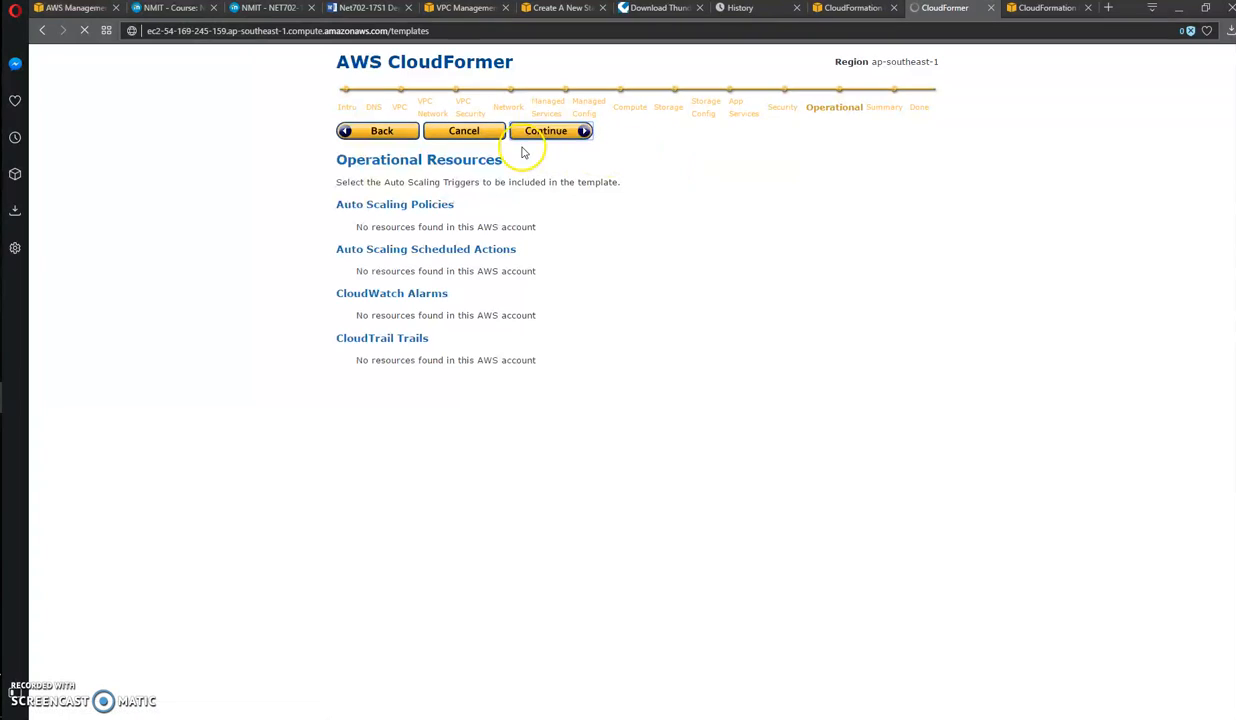
# Skip the operational resources, review the selected resources in the template summary and continue from it.
pyautogui.click(535, 131)
pyautogui.scroll(-2, 575, 377)
pyautogui.scroll(-5, 575, 377)
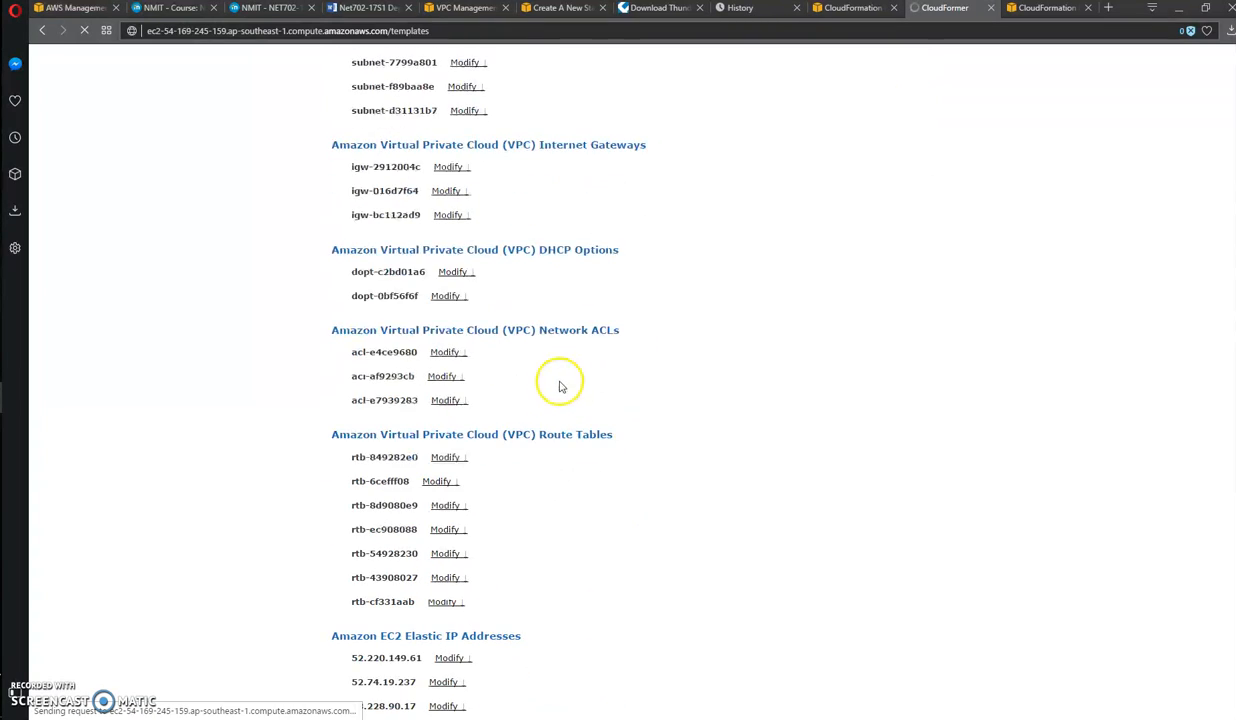
pyautogui.scroll(6, 560, 380)
pyautogui.scroll(2, 560, 355)
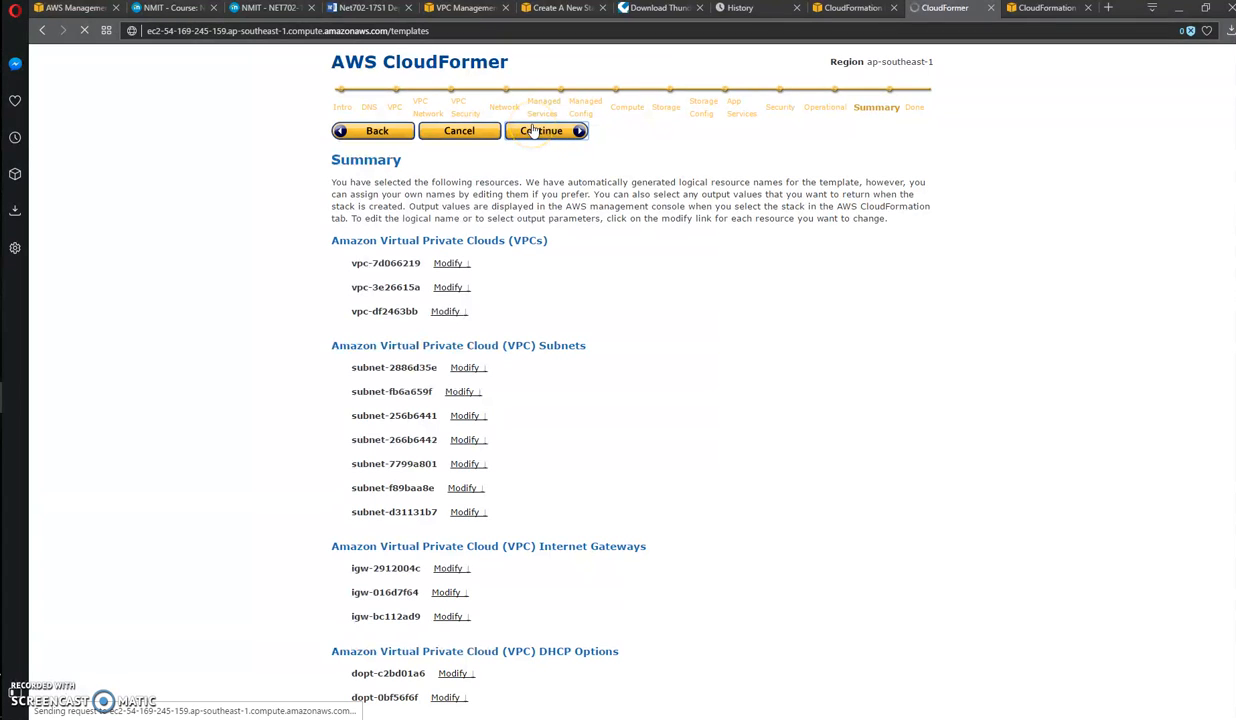
pyautogui.click(538, 133)
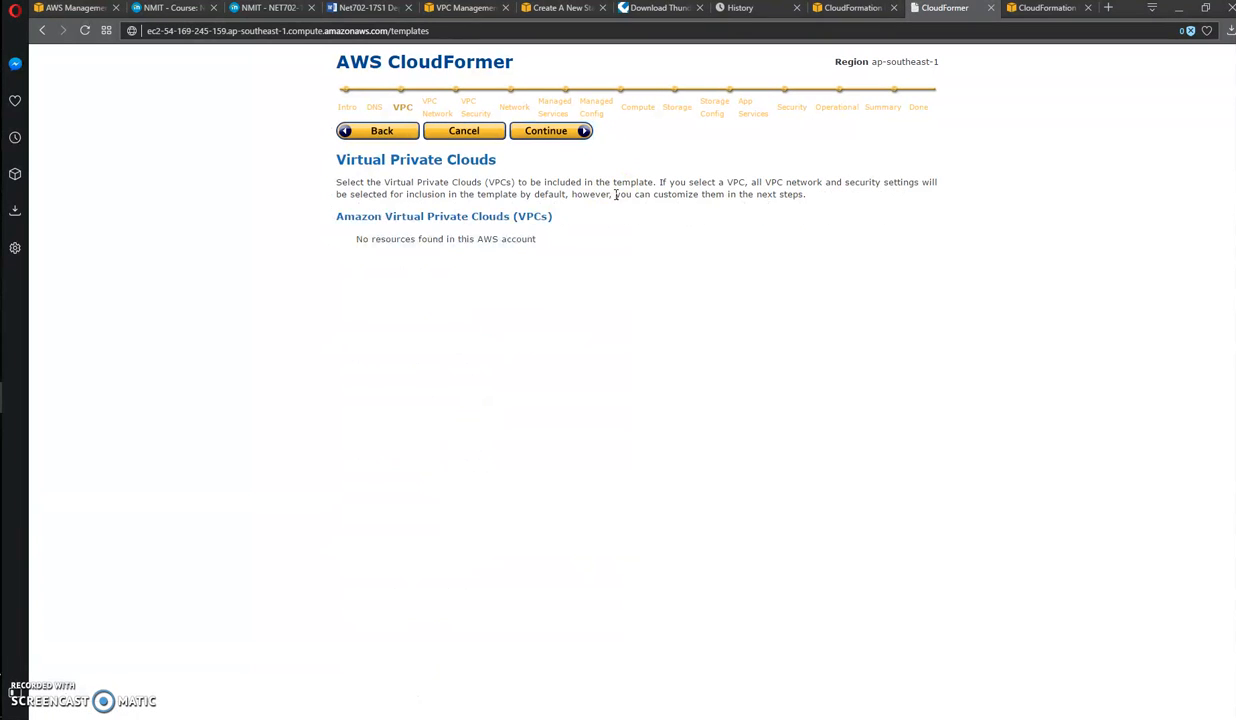
# Advance through the VPC, VPC network, VPC security, network and managed services pages of the wizard without including any resources.
pyautogui.click(530, 132)
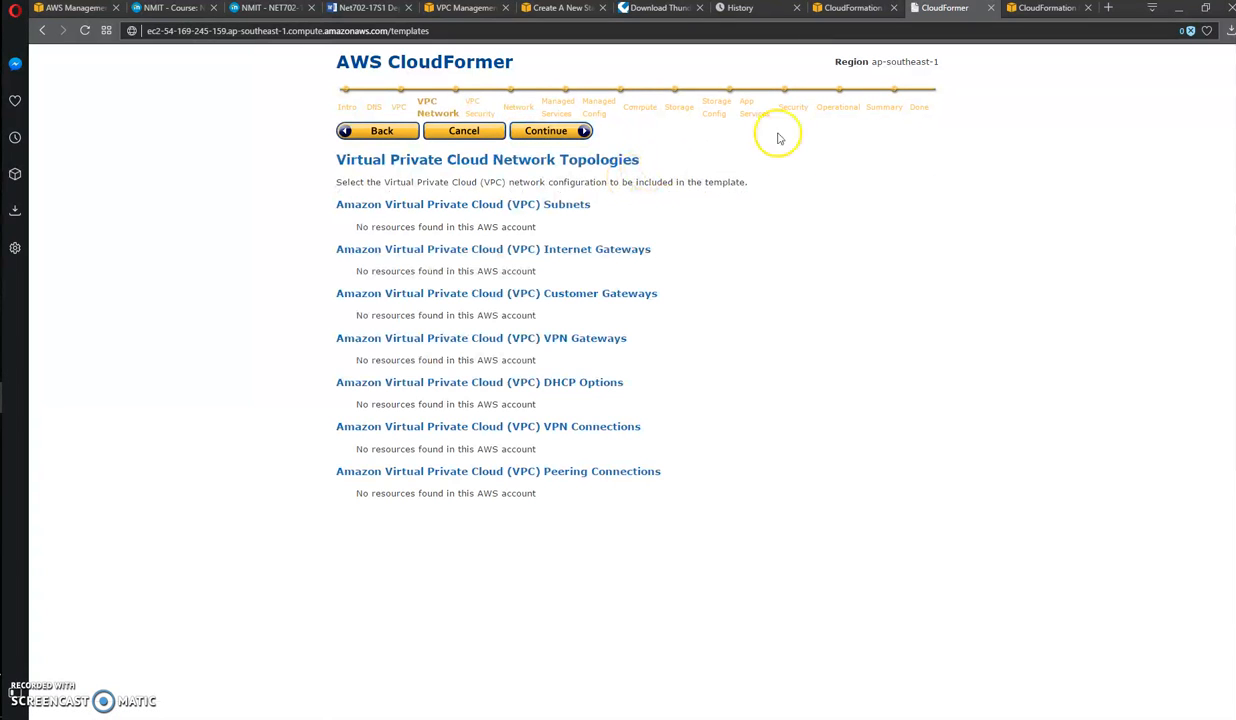
pyautogui.click(551, 139)
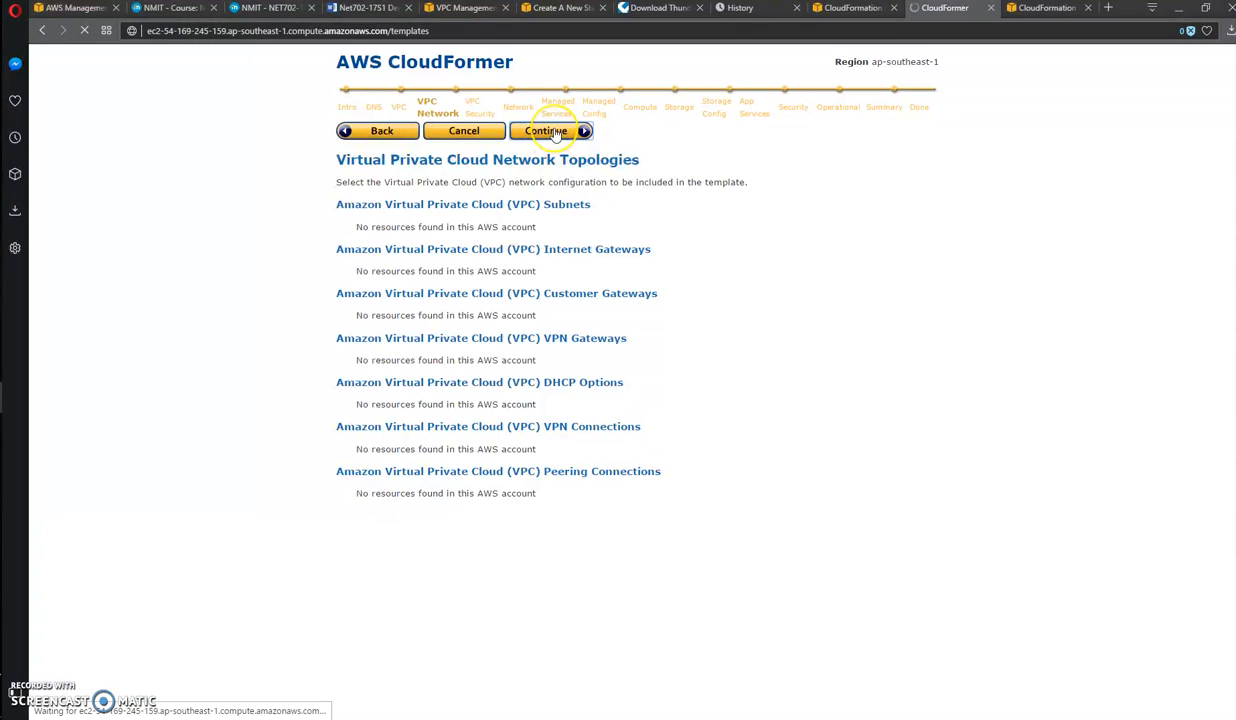
pyautogui.click(555, 133)
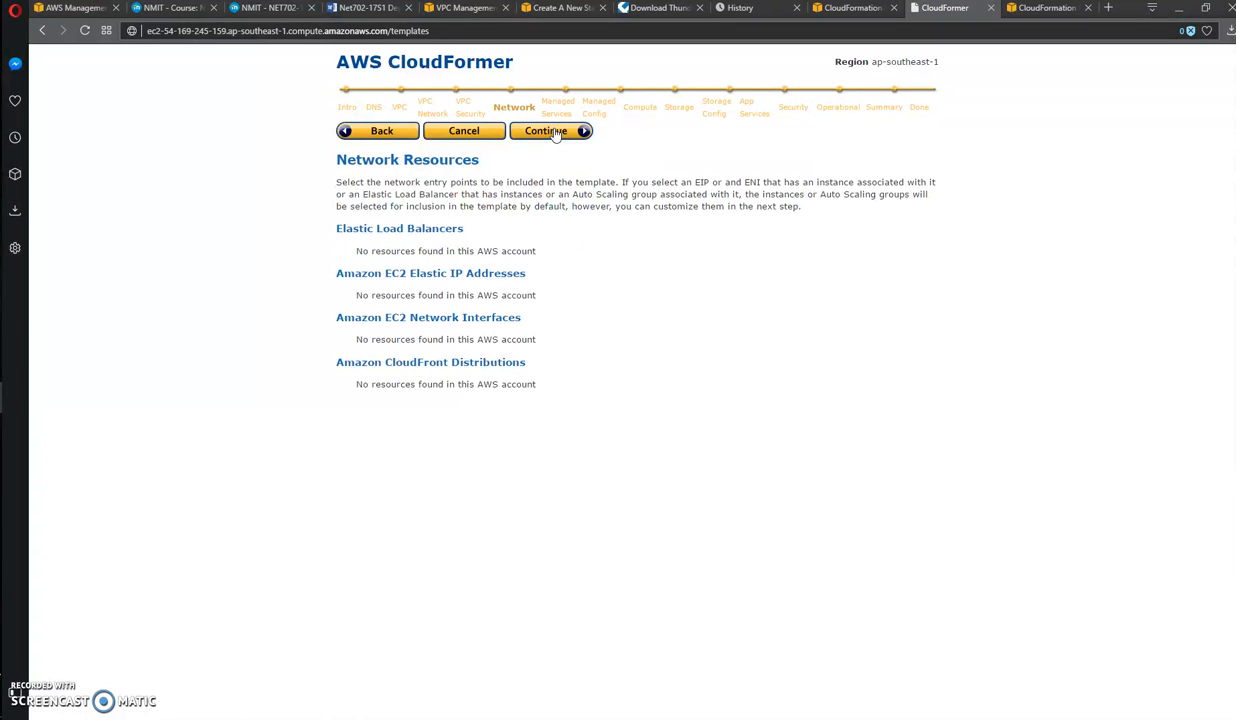
pyautogui.click(555, 133)
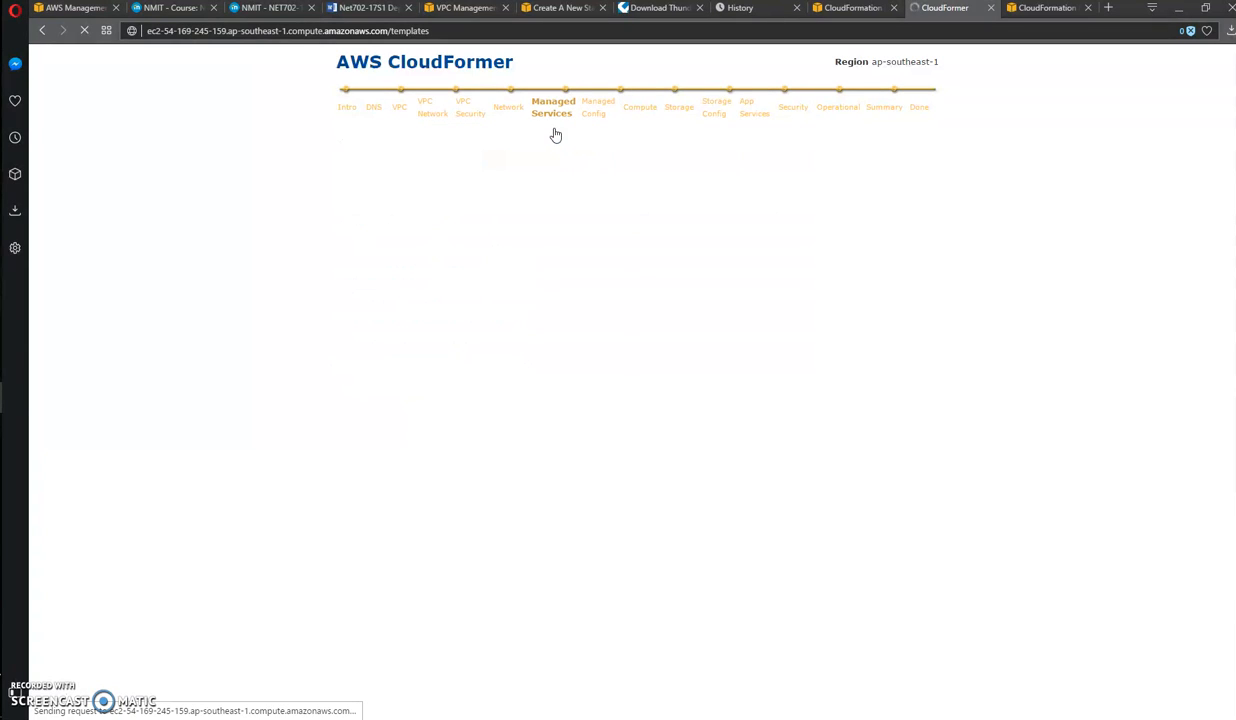
pyautogui.click(545, 220)
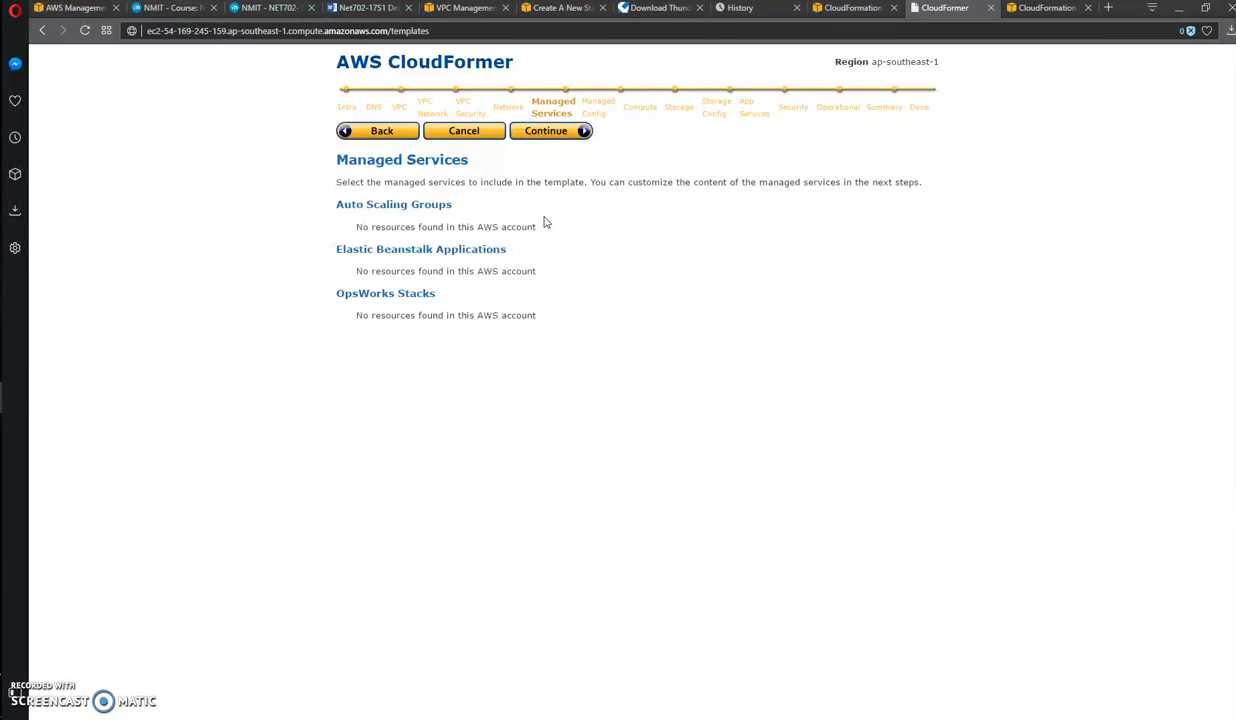
# Reload the wizard page, go back through the earlier pages and generate the CloudFormation template again.
pyautogui.click(86, 32)
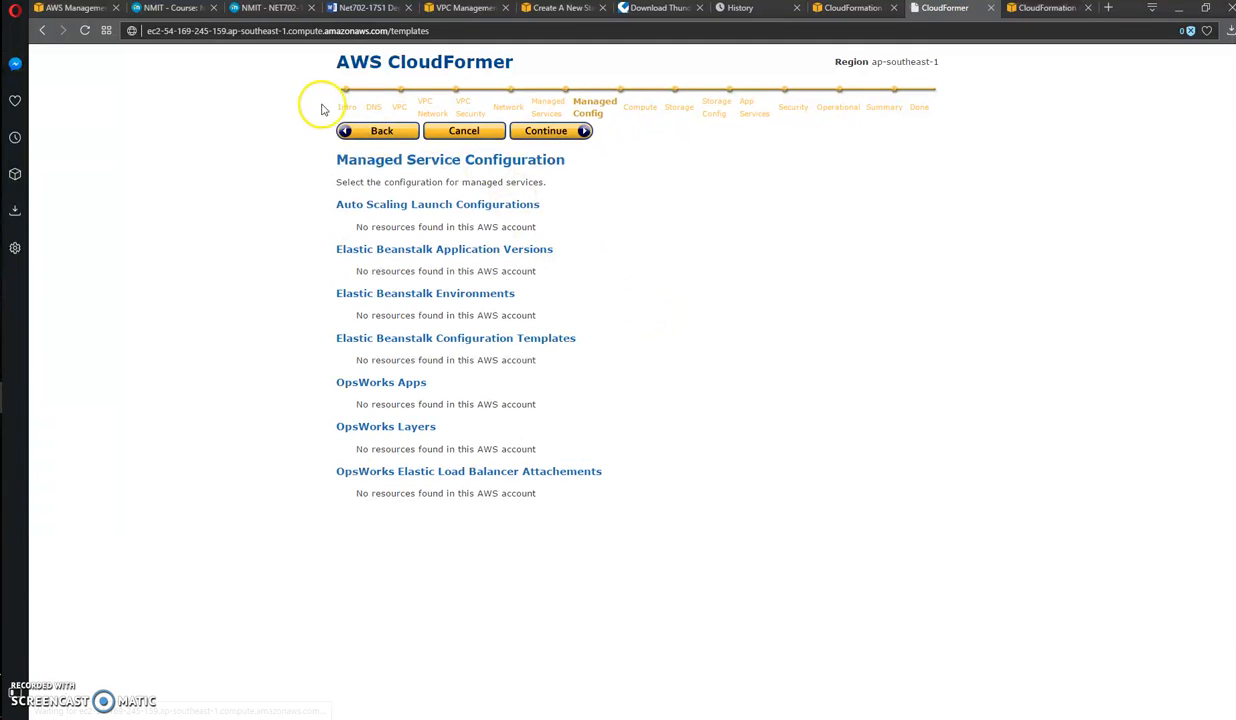
pyautogui.click(364, 134)
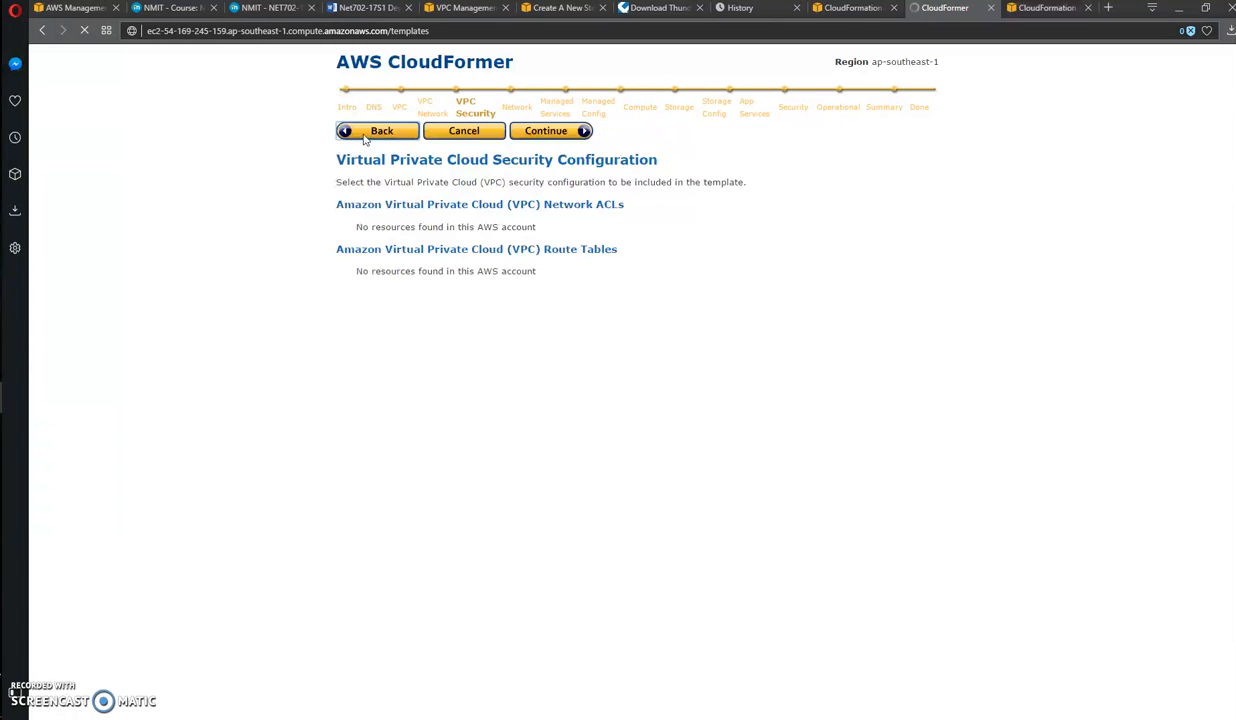
pyautogui.click(391, 476)
pyautogui.click(392, 473)
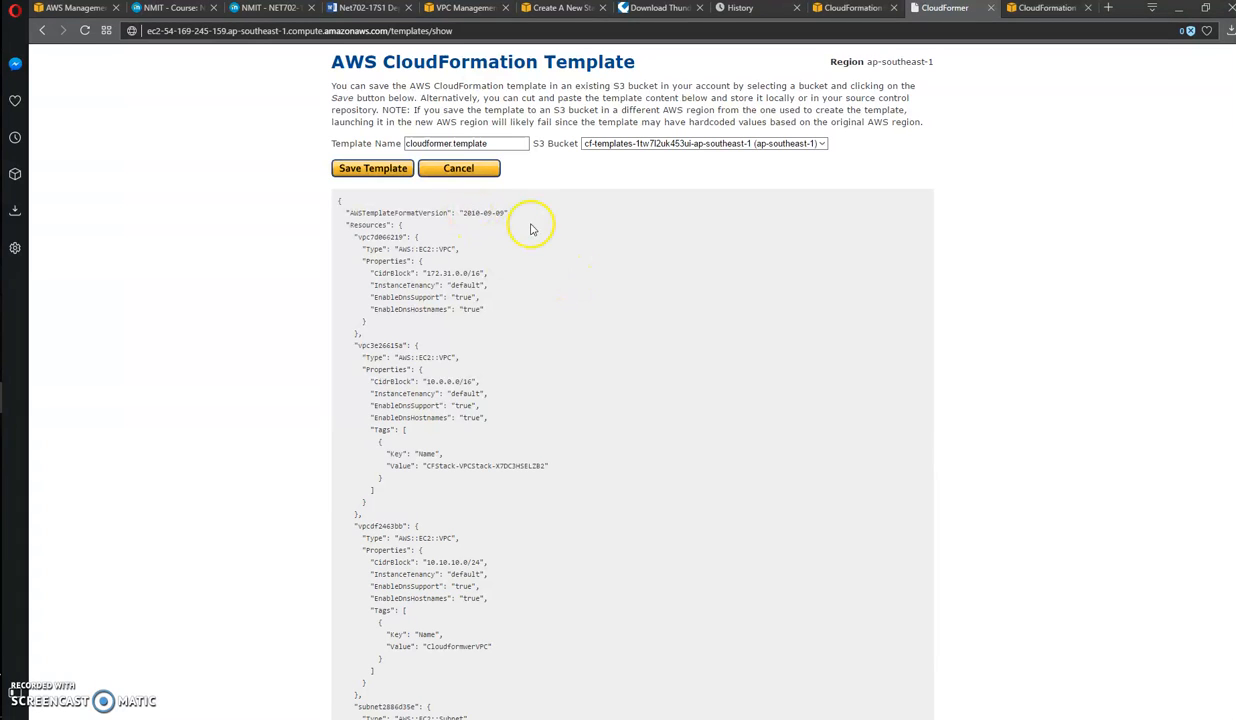
# Look through the start of the generated CloudFormation template and copy the page's entire content.
pyautogui.scroll(-5, 595, 235)
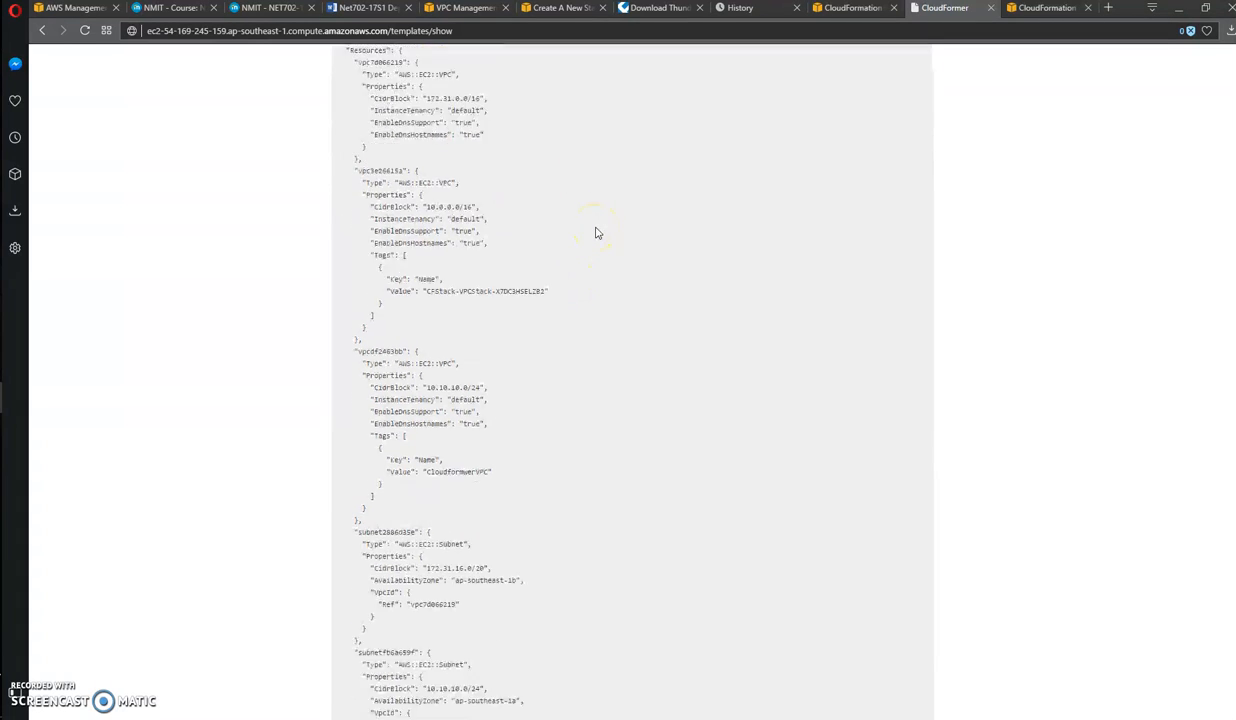
pyautogui.scroll(-2, 600, 245)
pyautogui.scroll(7, 602, 250)
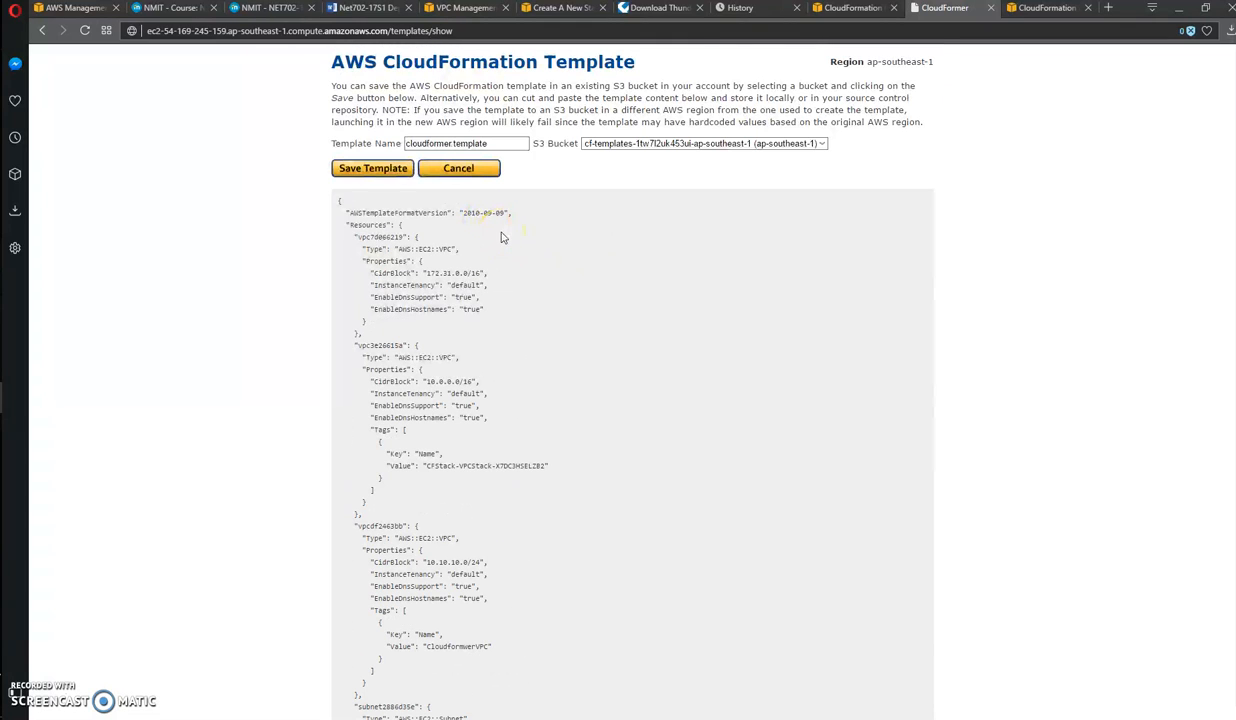
pyautogui.hotkey('ctrl', 'a')
pyautogui.click(505, 238)
pyautogui.hotkey('ctrl', 'a')
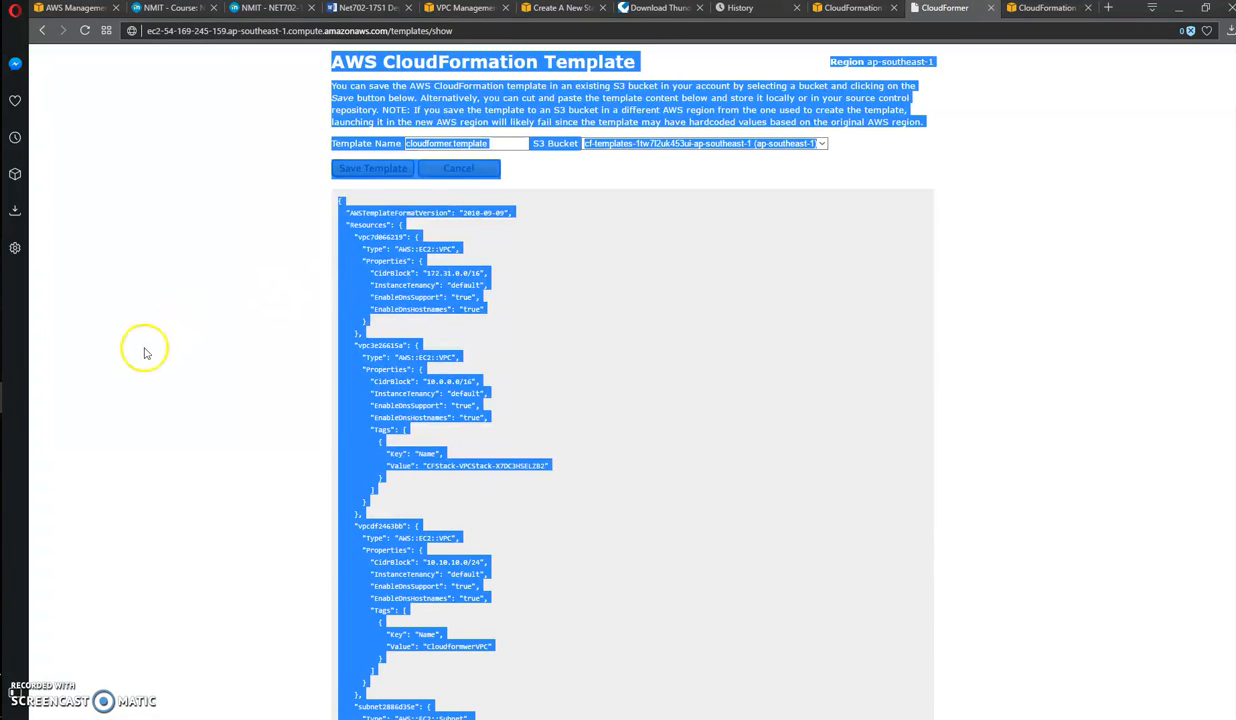
# Switch to Notepad++, dismiss the Find dialog and close Screencast.txt without saving its changes.
pyautogui.click(1, 356)
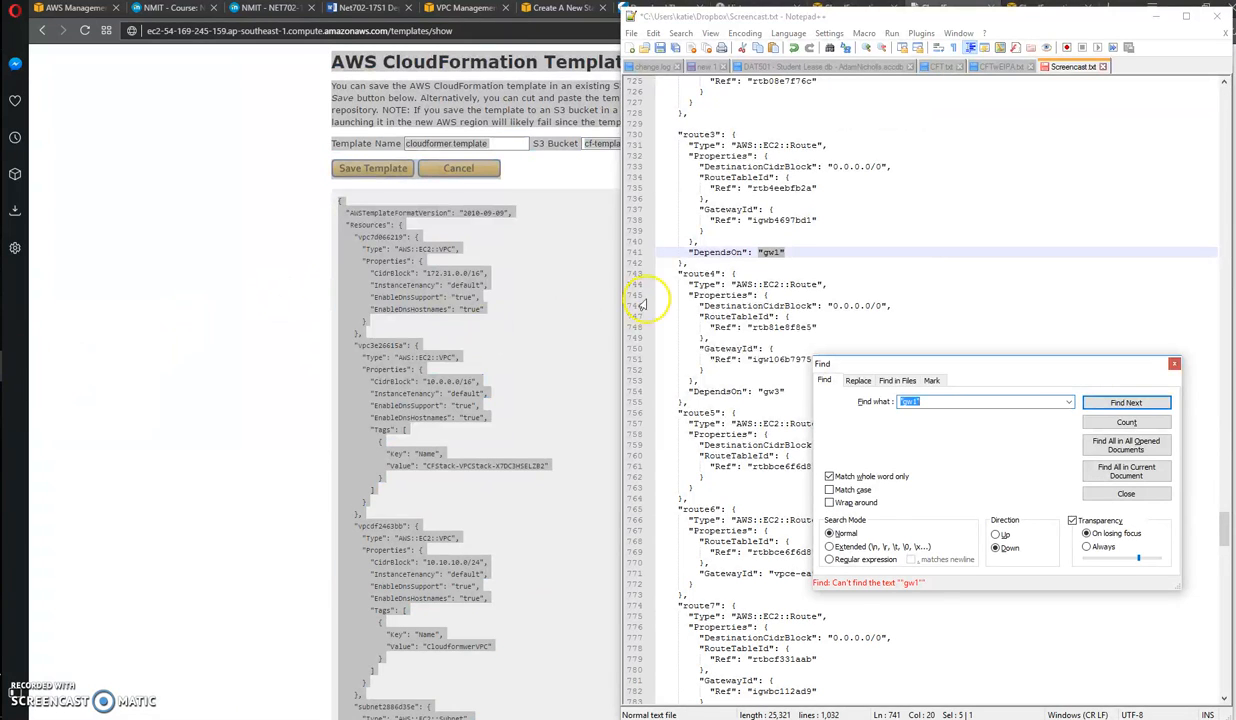
pyautogui.click(1174, 363)
pyautogui.click(1103, 66)
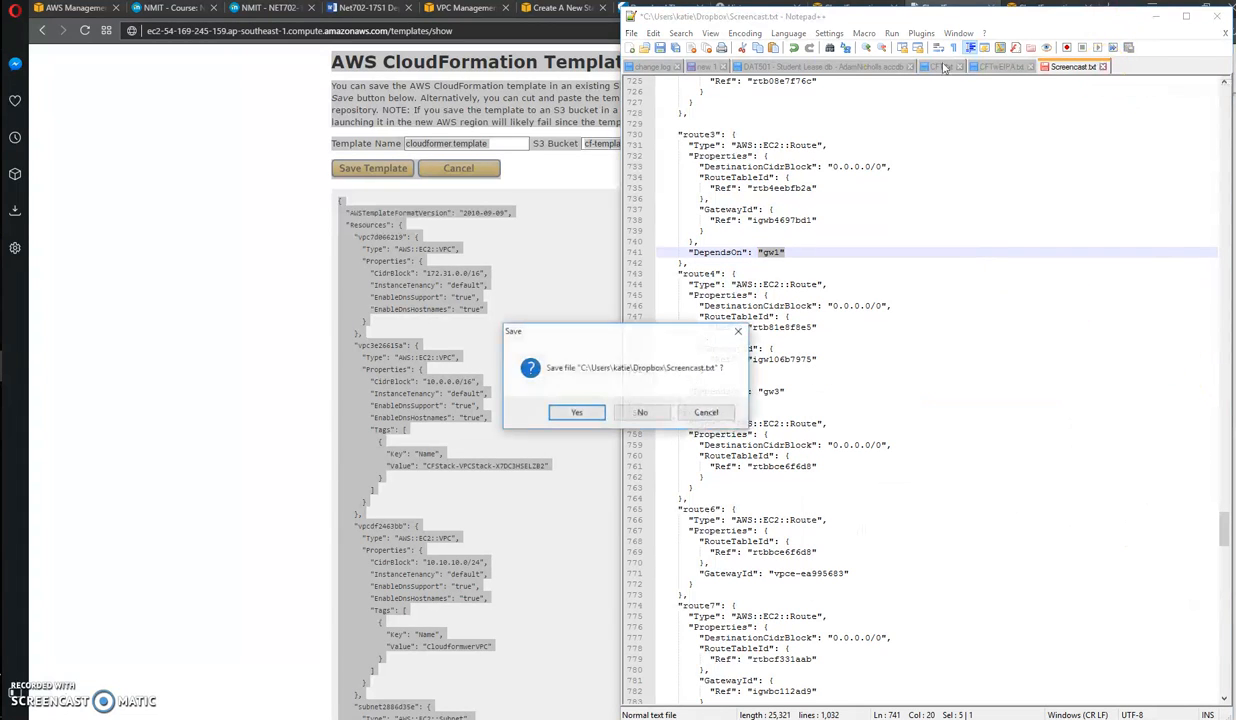
pyautogui.click(642, 413)
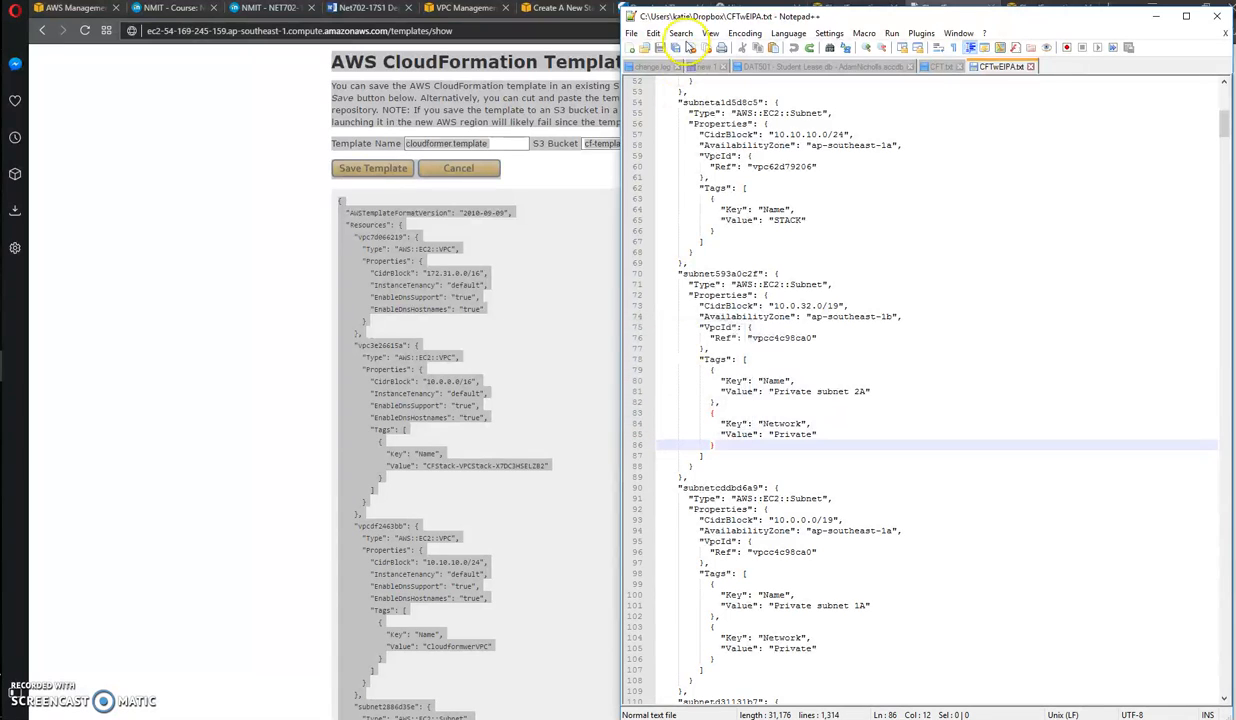
# Paste the copied template into a new document and delete the web page header lines above its opening brace.
pyautogui.click(629, 49)
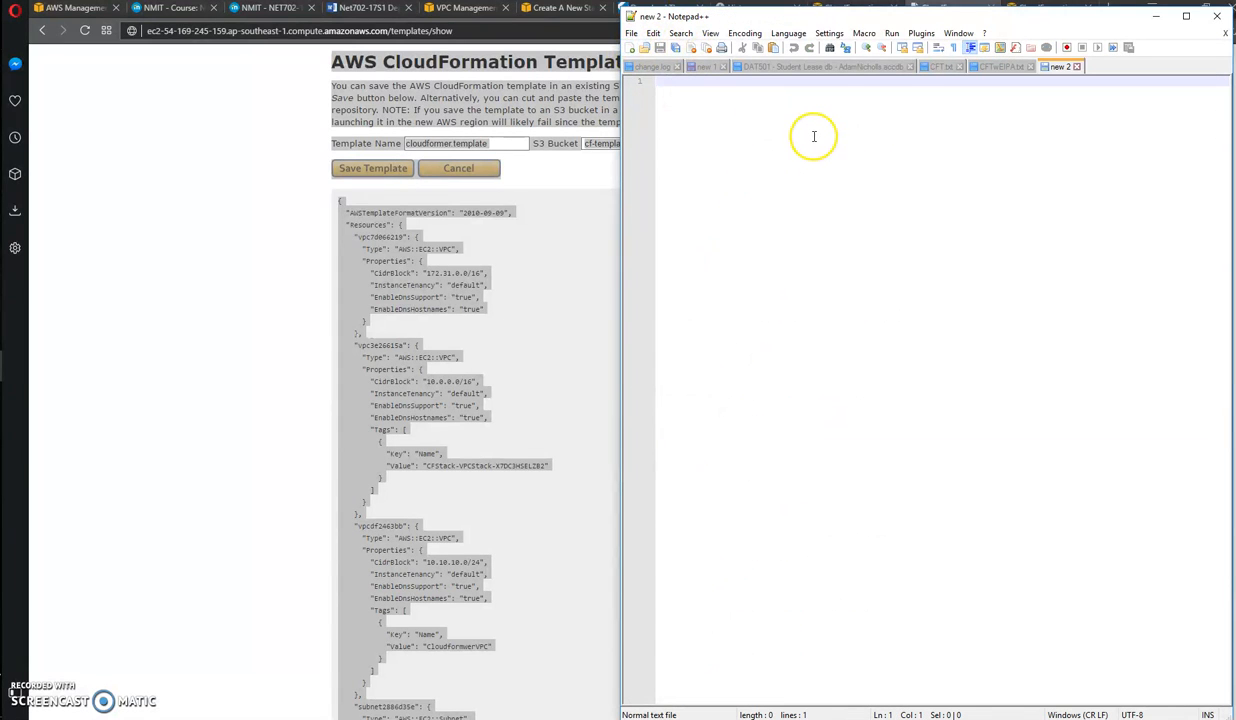
pyautogui.hotkey('ctrl', 'v')
pyautogui.scroll(12, 923, 297)
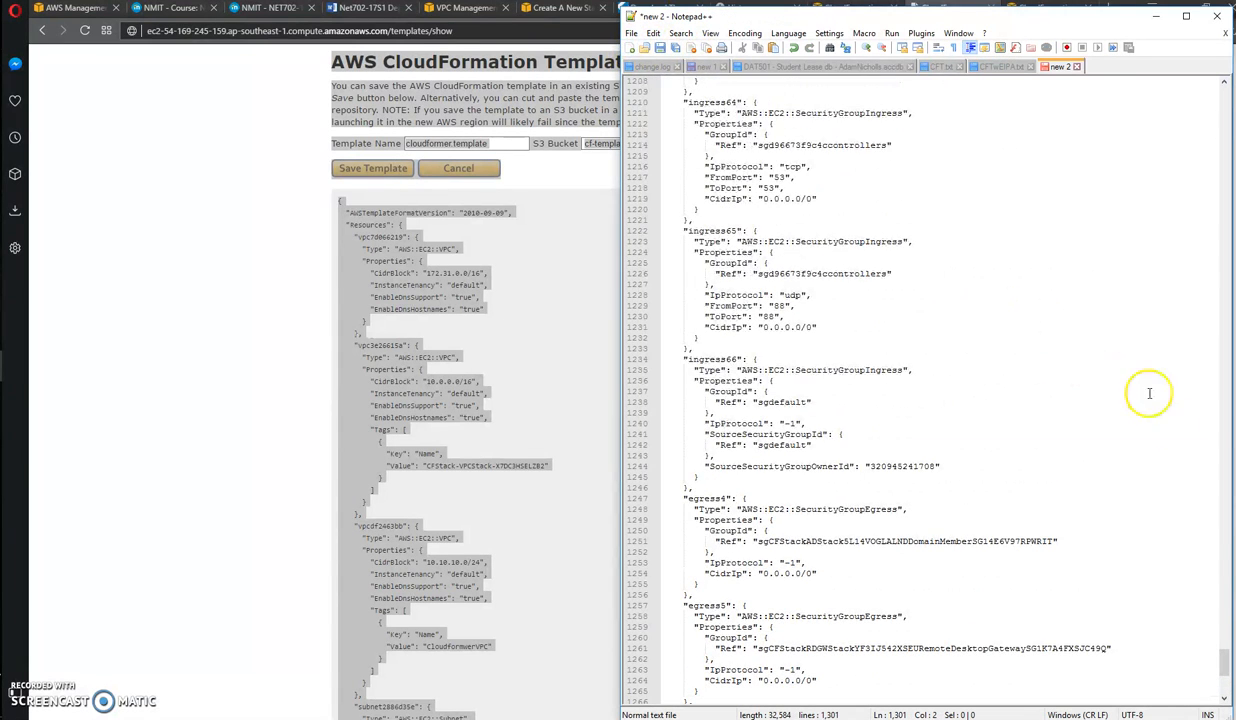
pyautogui.moveTo(1222, 658); pyautogui.dragTo(1222, 92)
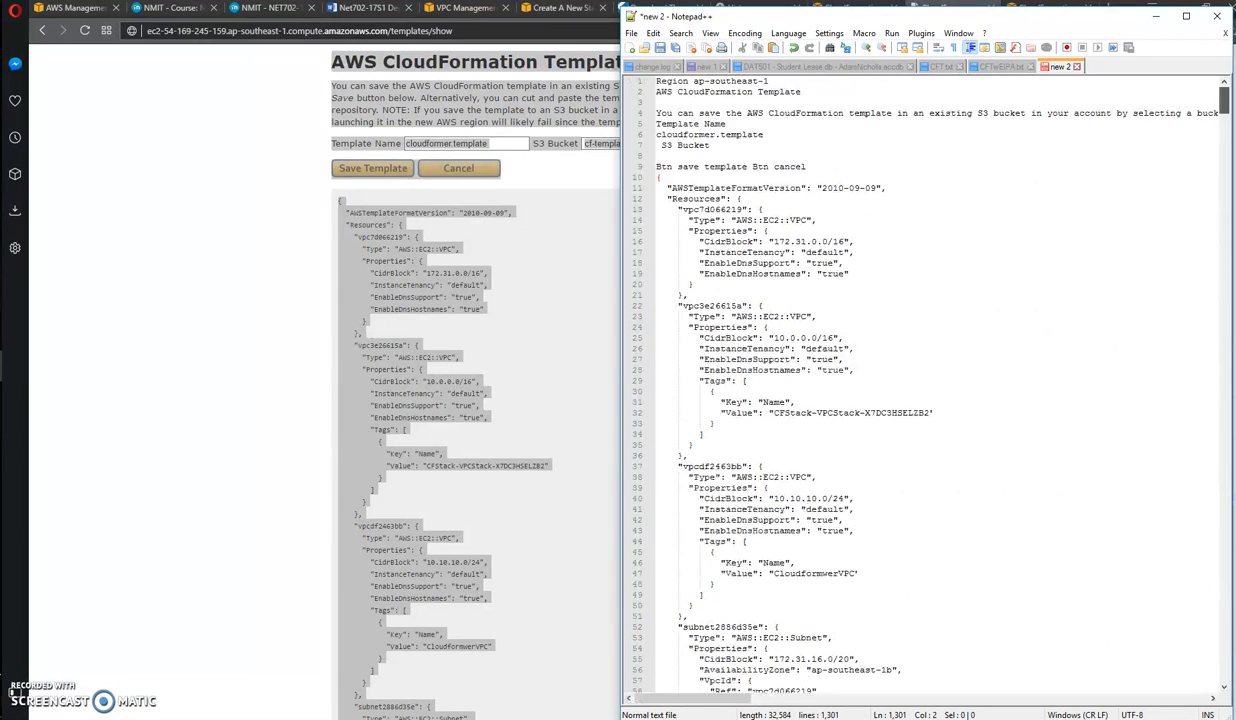
pyautogui.click(819, 167)
pyautogui.moveTo(819, 167); pyautogui.dragTo(655, 79)
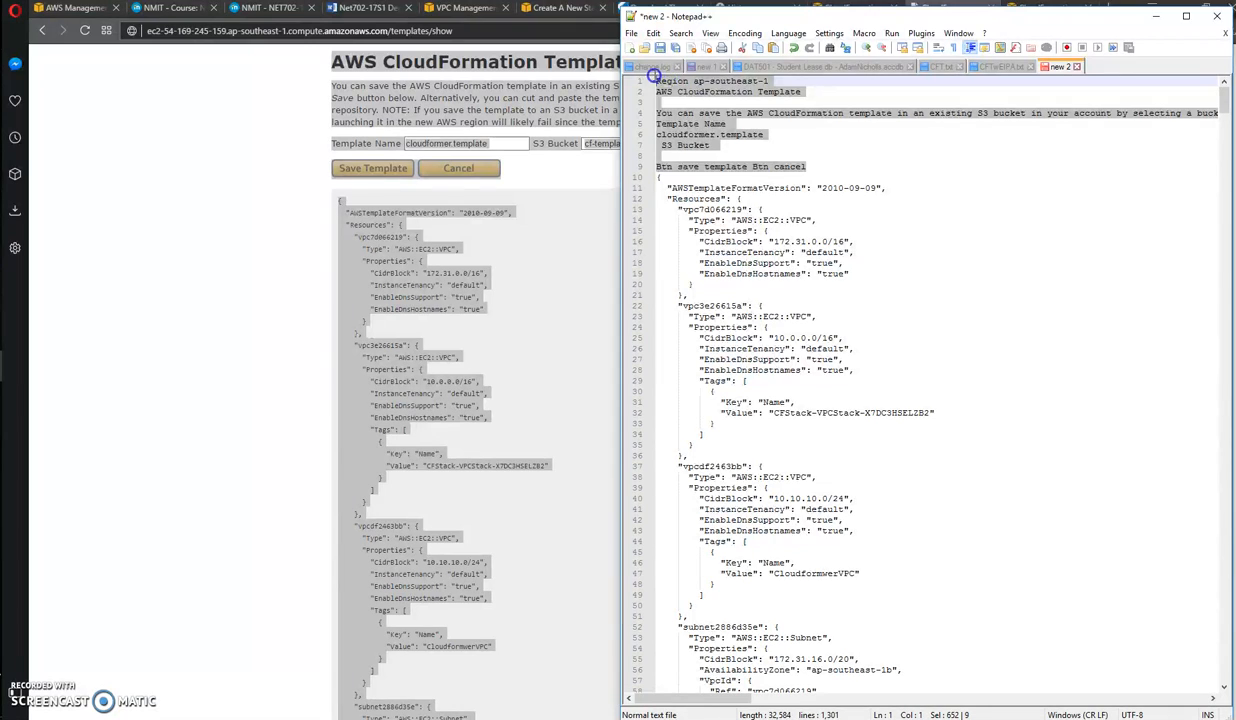
pyautogui.press('Delete')
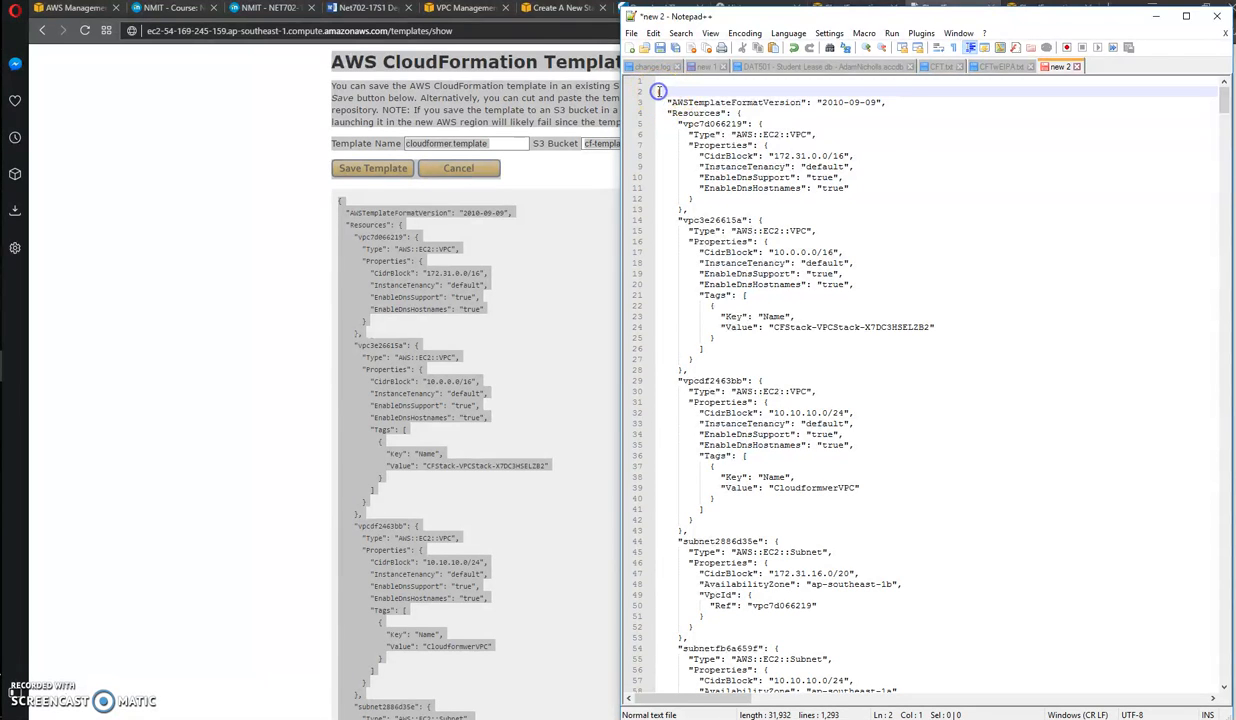
pyautogui.press('Delete')
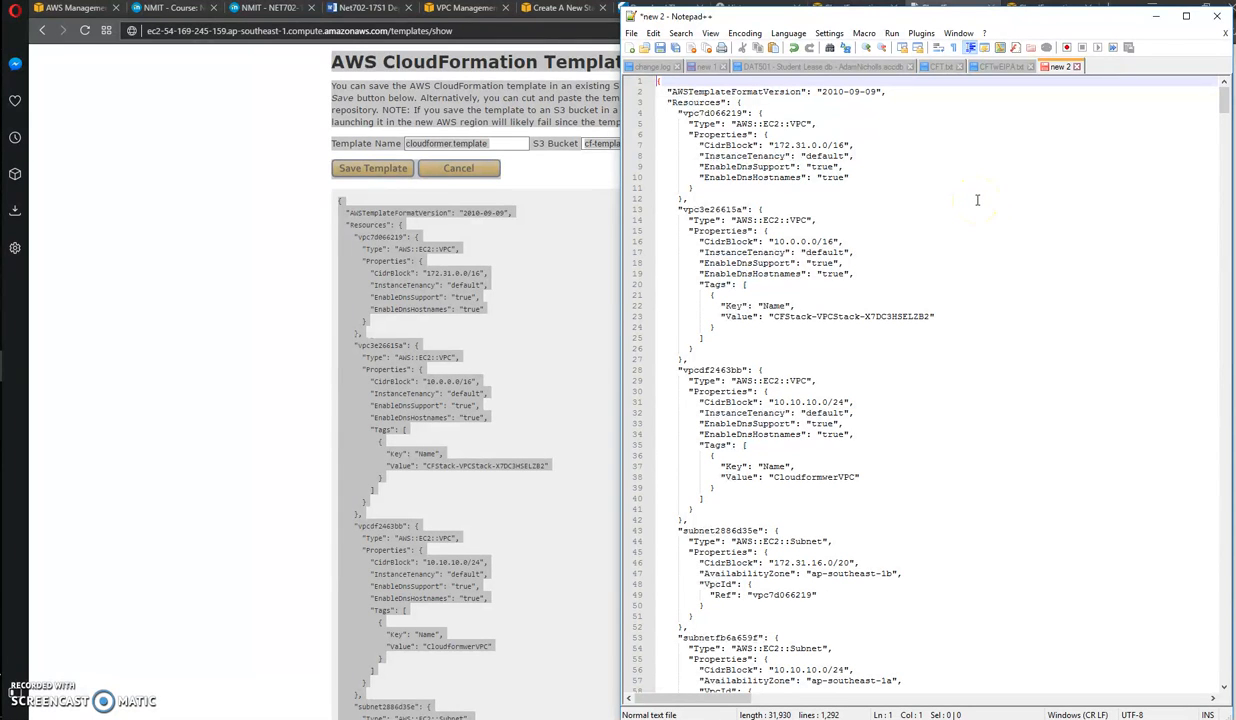
# Save the document as Screencast.txt in the Dropbox folder, replacing the existing file.
pyautogui.click(631, 33)
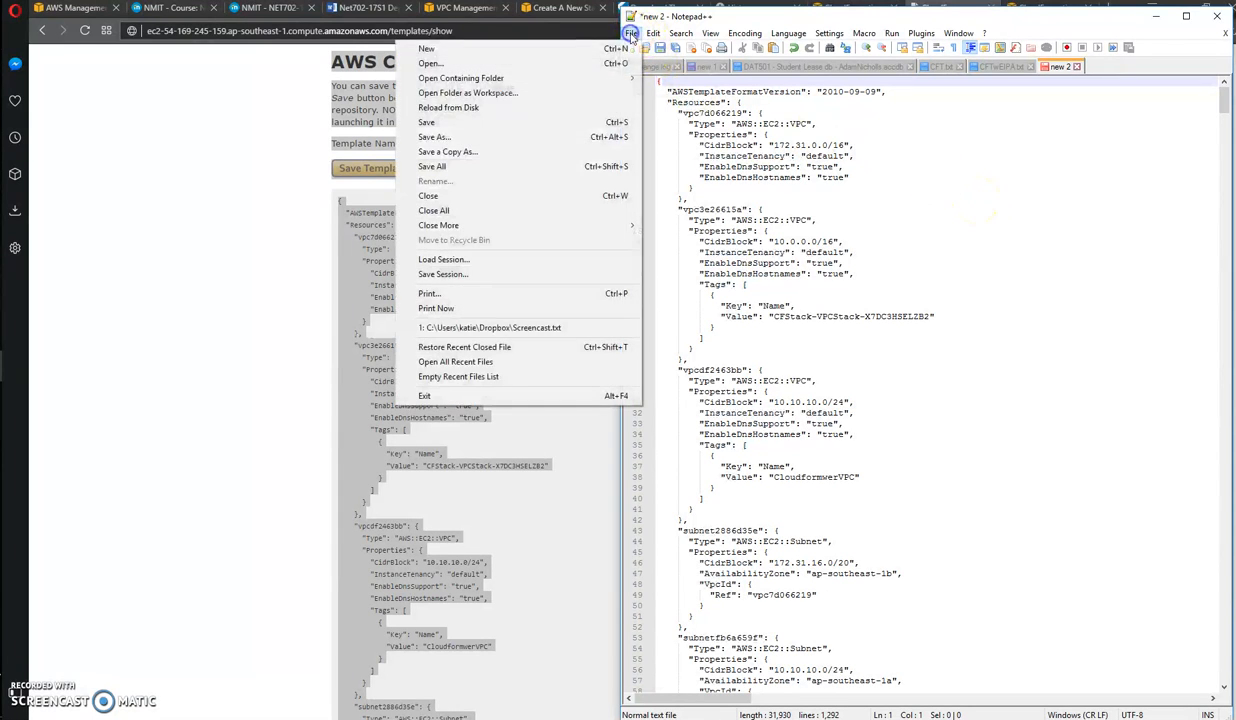
pyautogui.click(480, 122)
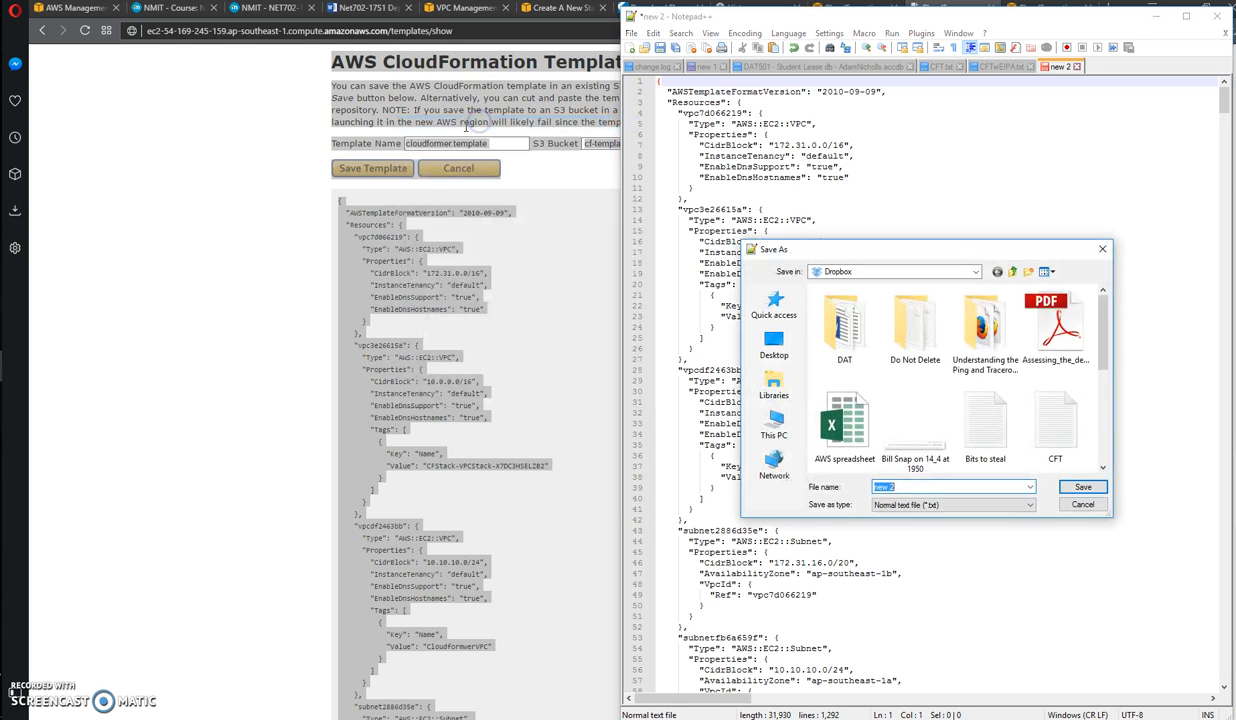
pyautogui.scroll(-3, 965, 420)
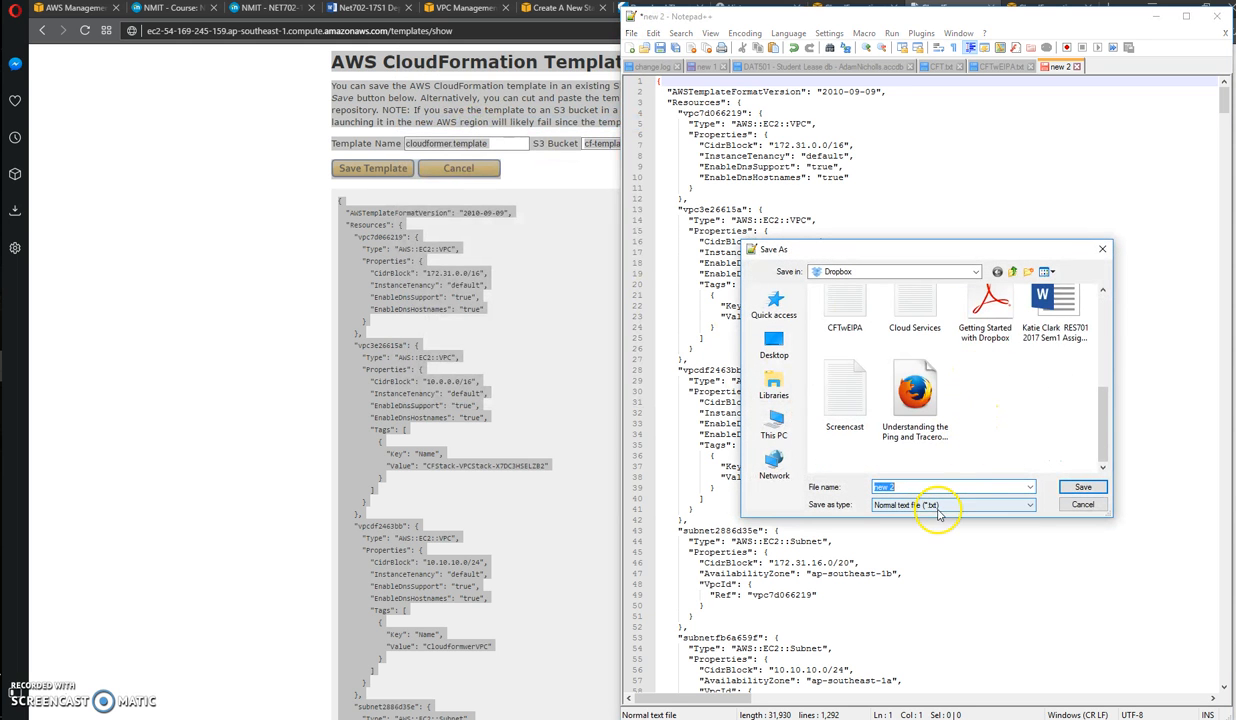
pyautogui.click(845, 393)
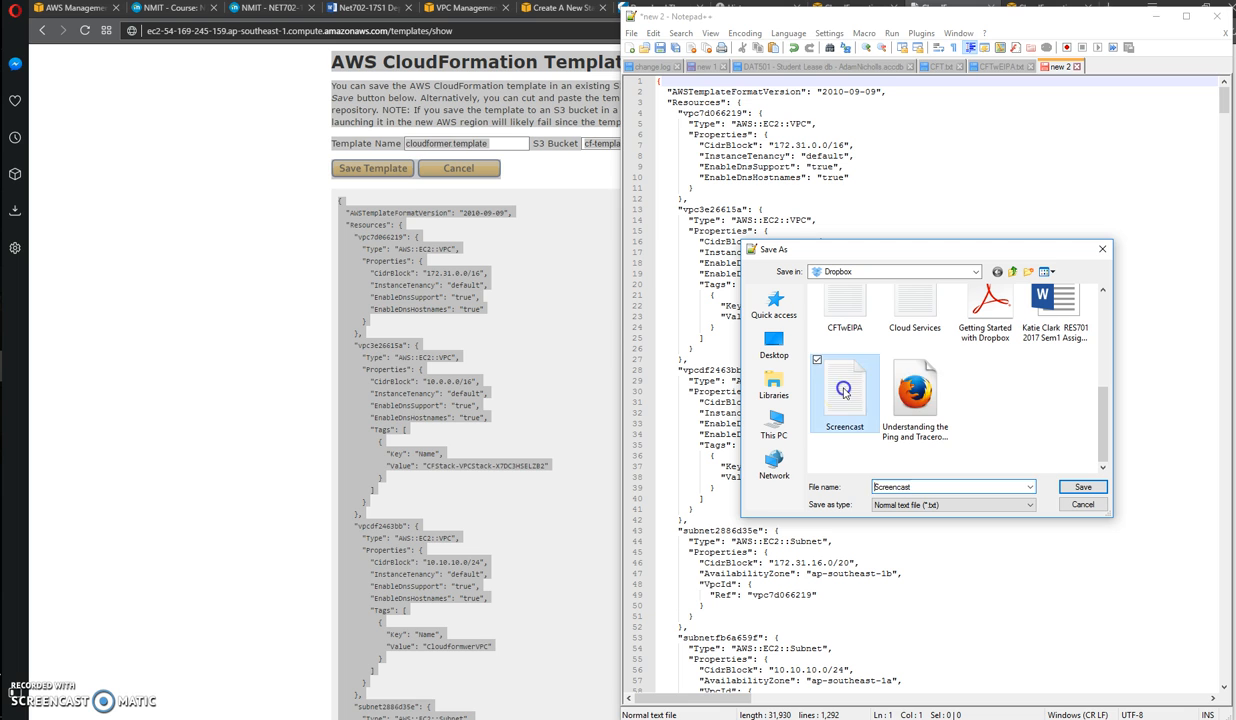
pyautogui.click(1082, 487)
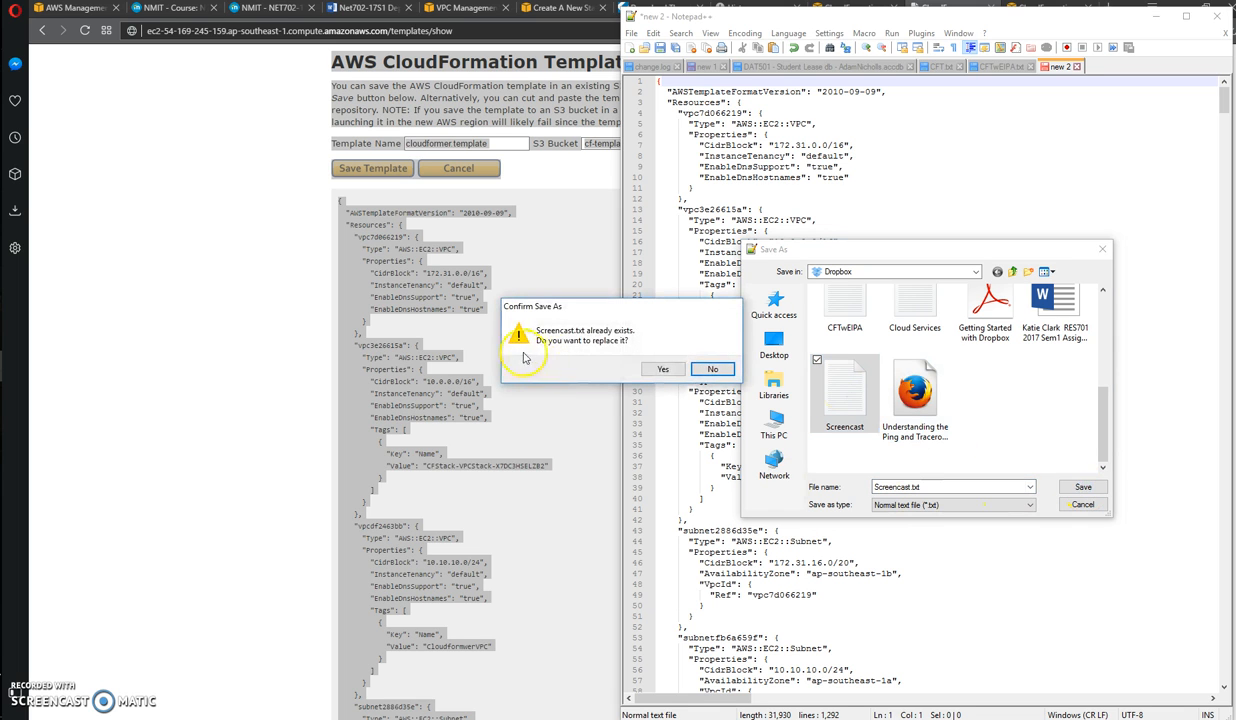
pyautogui.click(660, 368)
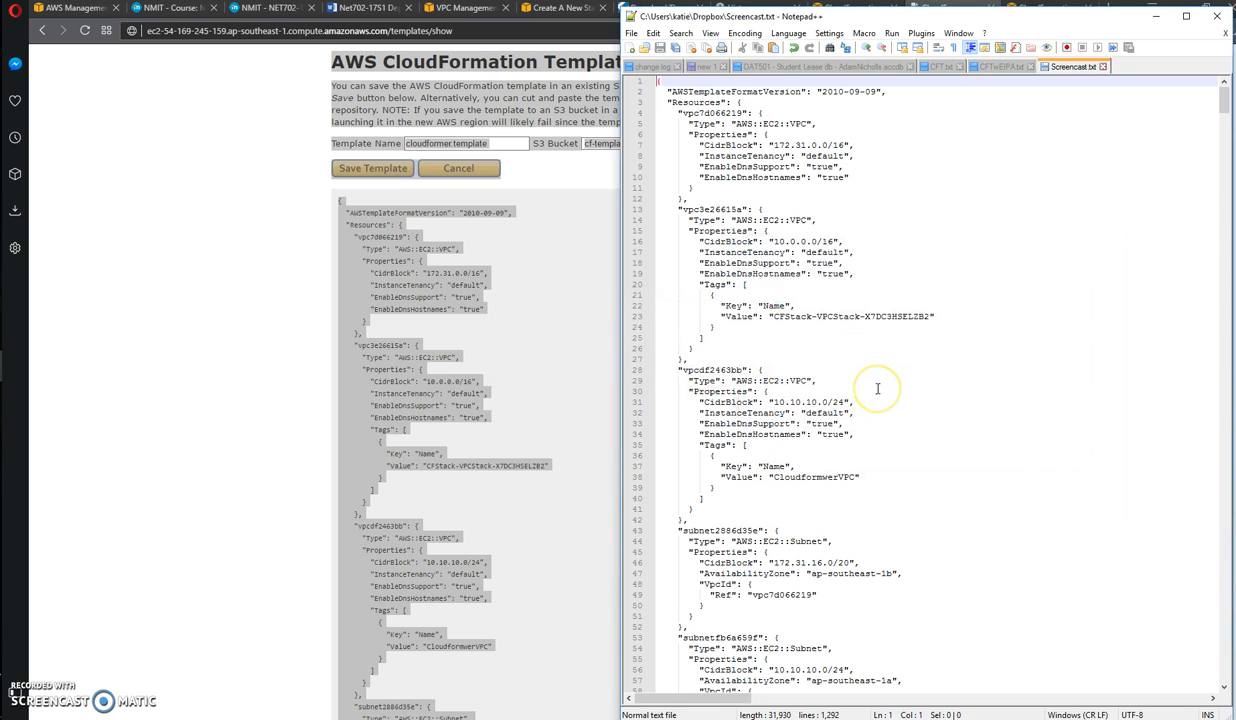
# Switch to the Create Stack page in the browser, choose Screencast.txt as the template to upload to Amazon S3 and continue.
pyautogui.click(224, 322)
pyautogui.click(563, 9)
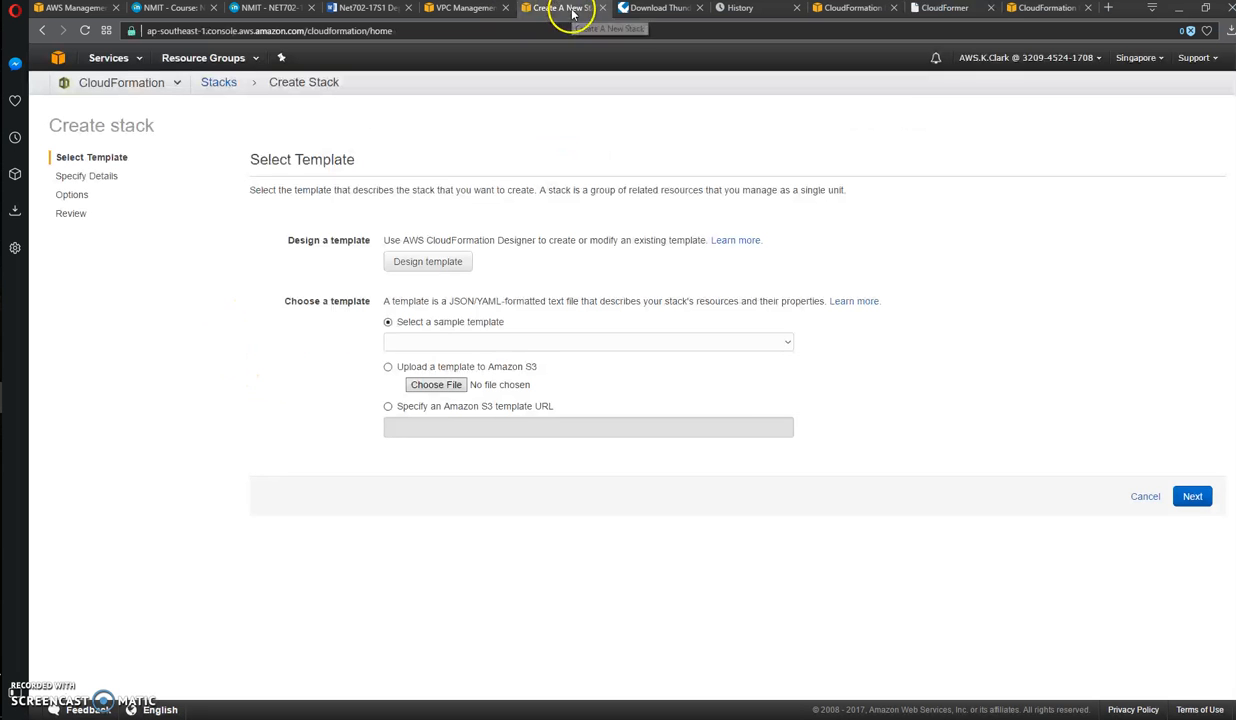
pyautogui.click(436, 384)
pyautogui.click(515, 210)
pyautogui.click(522, 337)
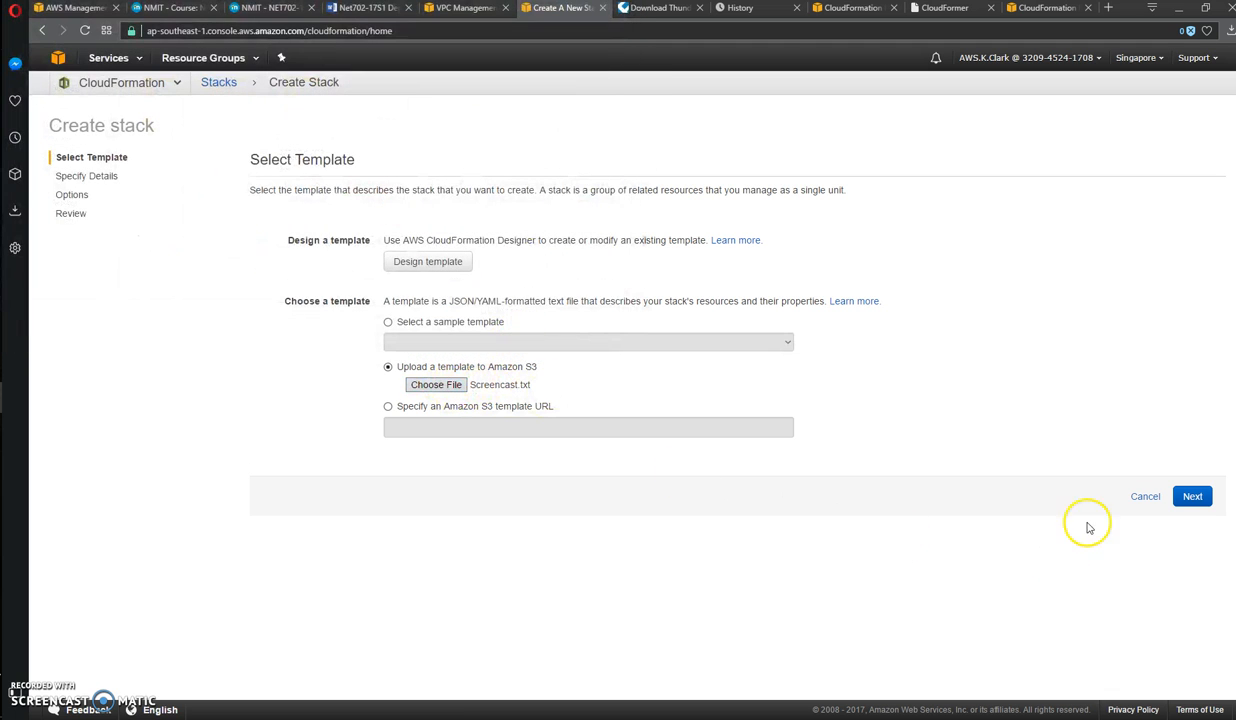
pyautogui.click(1193, 497)
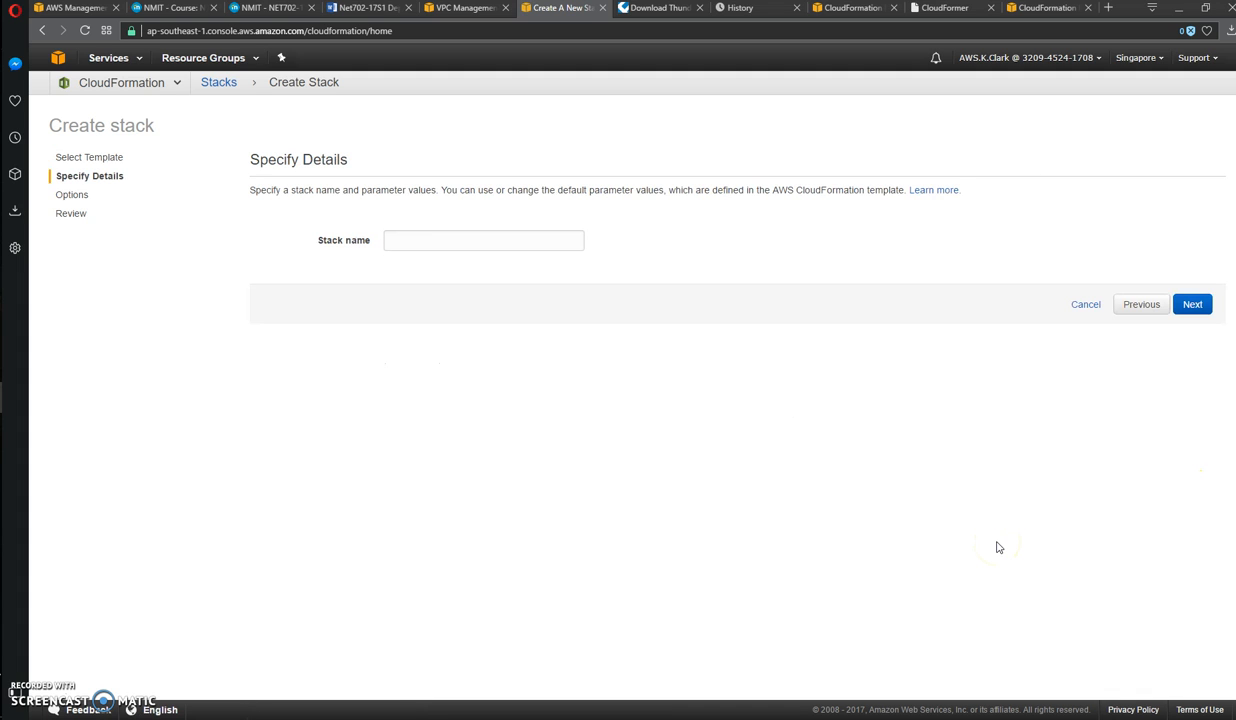
# Name the stack CFtemp and continue to the stack options.
pyautogui.click(450, 240)
pyautogui.write('CFtemp')
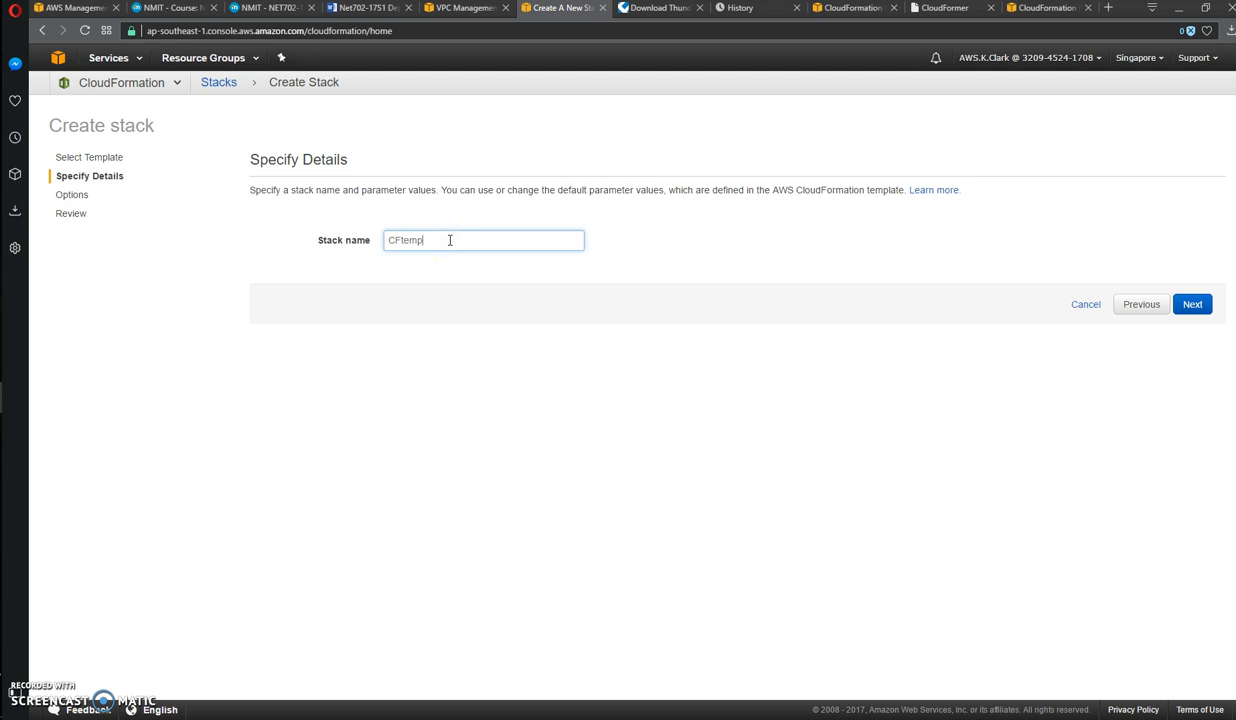
pyautogui.click(1192, 304)
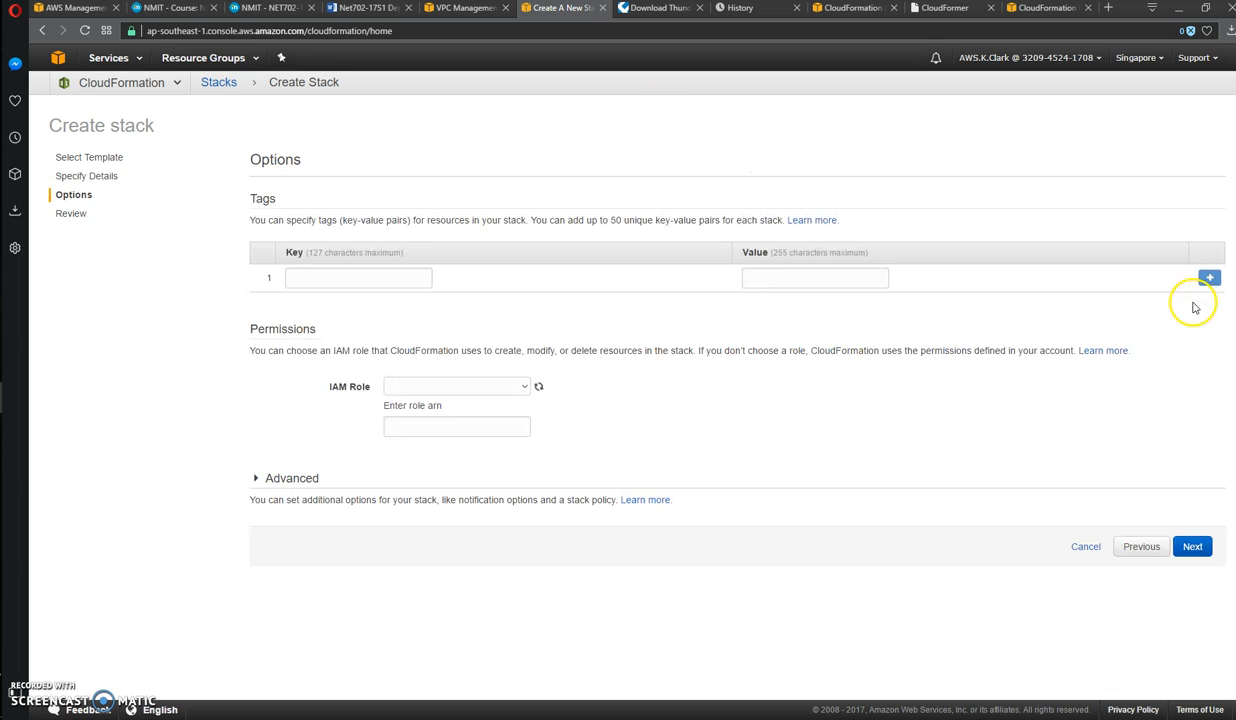
# Add a tag with key Name and value Stack, and create the stack from the review page.
pyautogui.click(379, 280)
pyautogui.write('Name')
pyautogui.click(803, 277)
pyautogui.write('Stack')
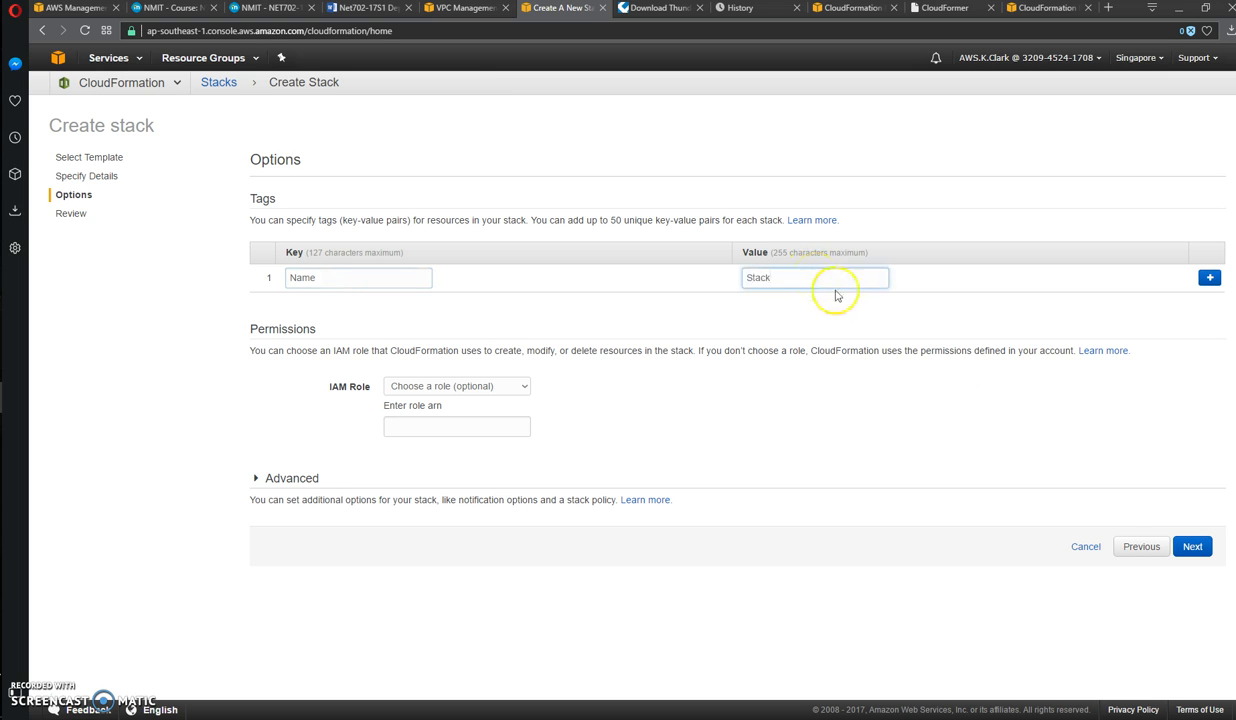
pyautogui.click(1192, 545)
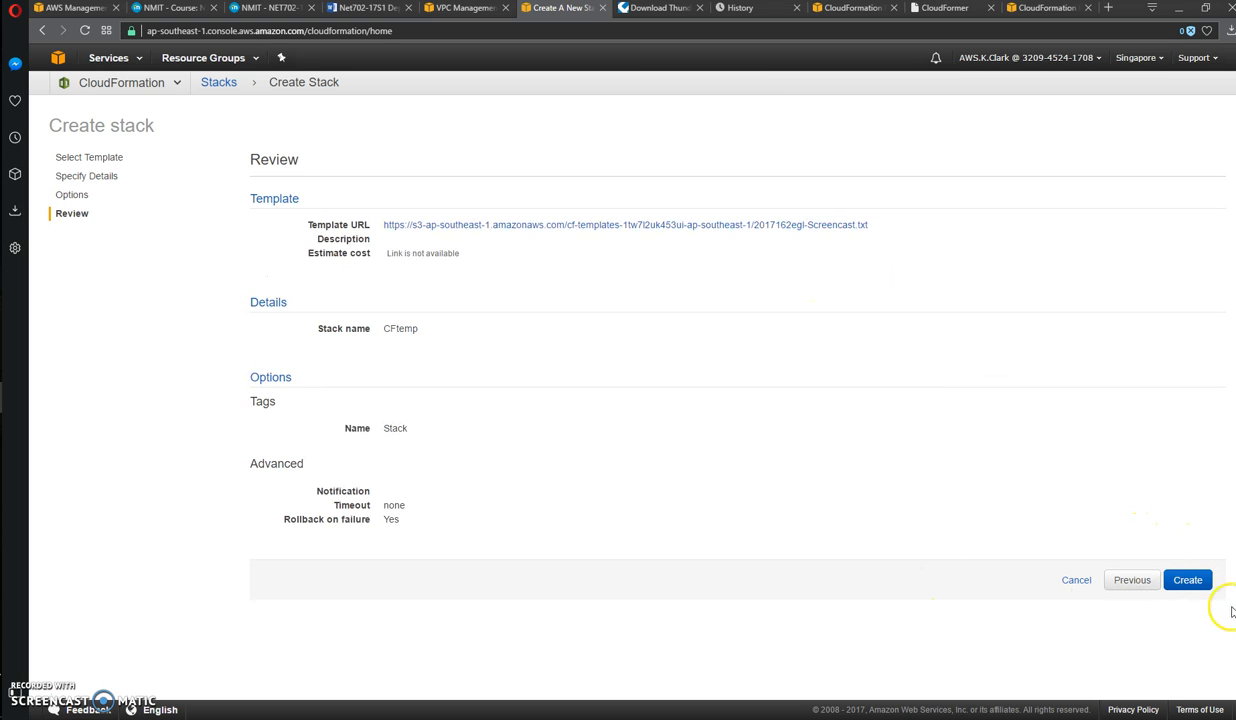
pyautogui.click(1192, 584)
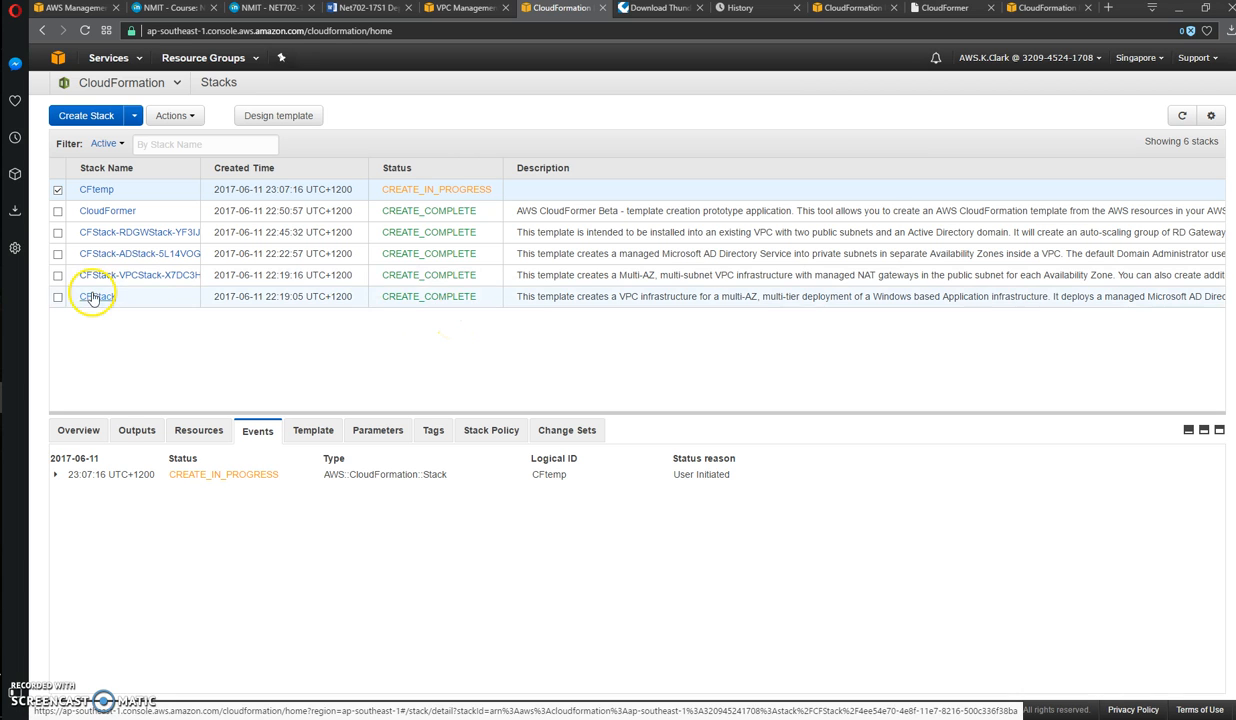
# Delete the CloudFormer stack and confirm the deletion.
pyautogui.click(57, 214)
pyautogui.click(190, 118)
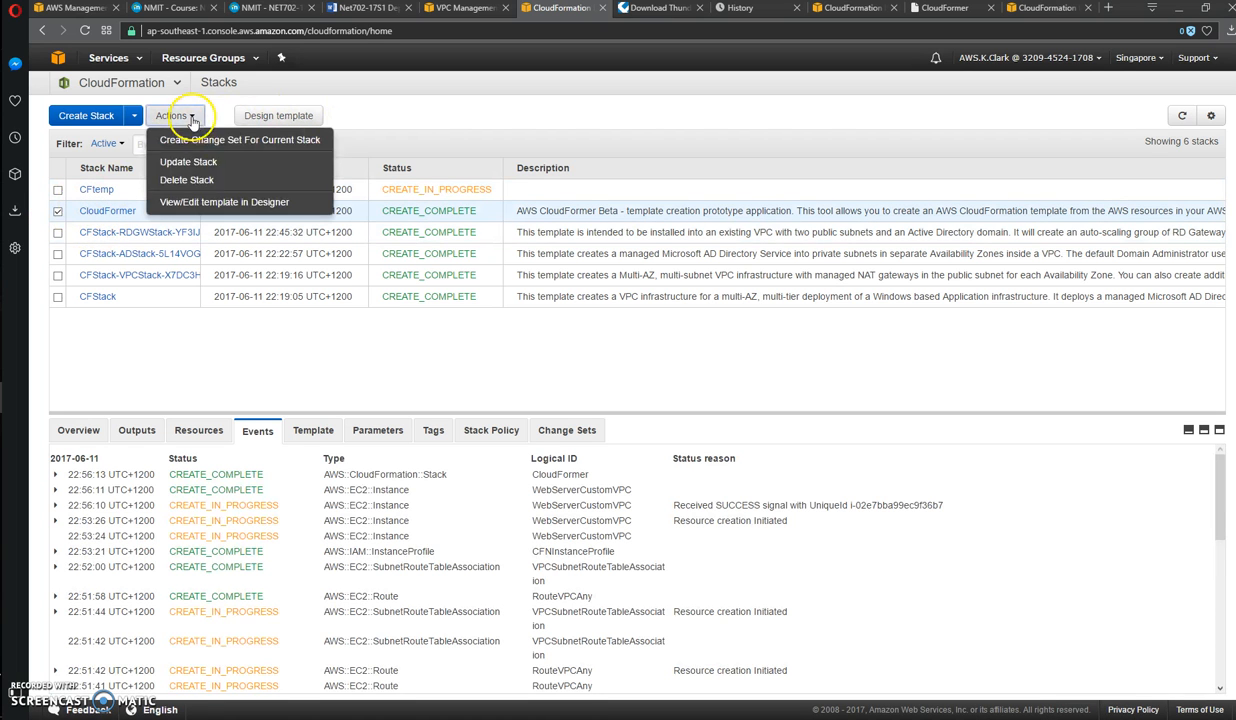
pyautogui.click(187, 180)
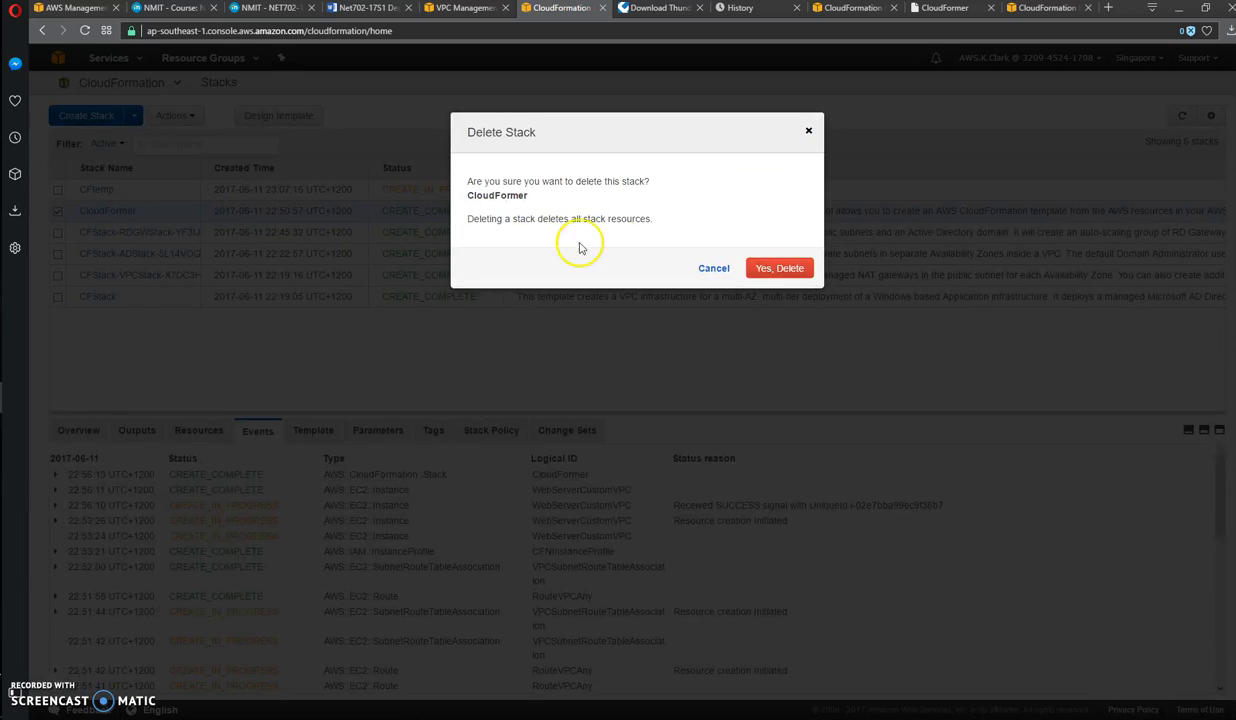
pyautogui.click(797, 272)
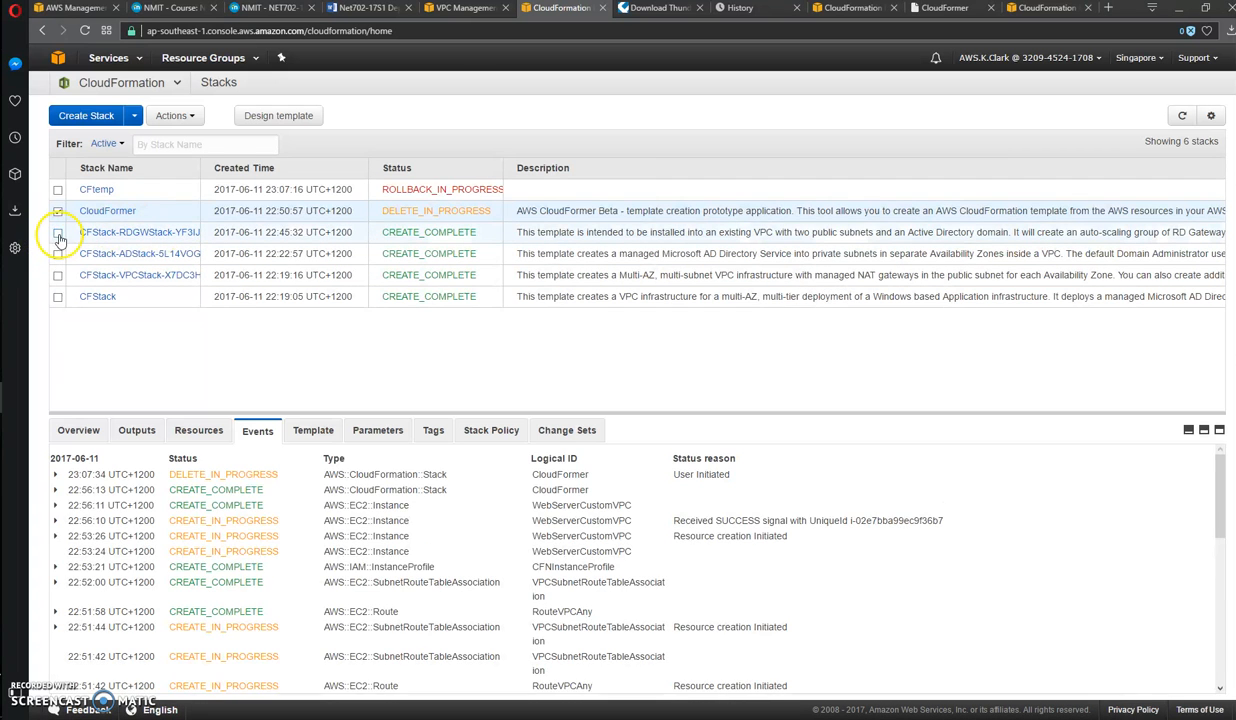
# Delete the nested CFStack-RDGWStack stack and confirm the deletion.
pyautogui.click(58, 234)
pyautogui.click(178, 116)
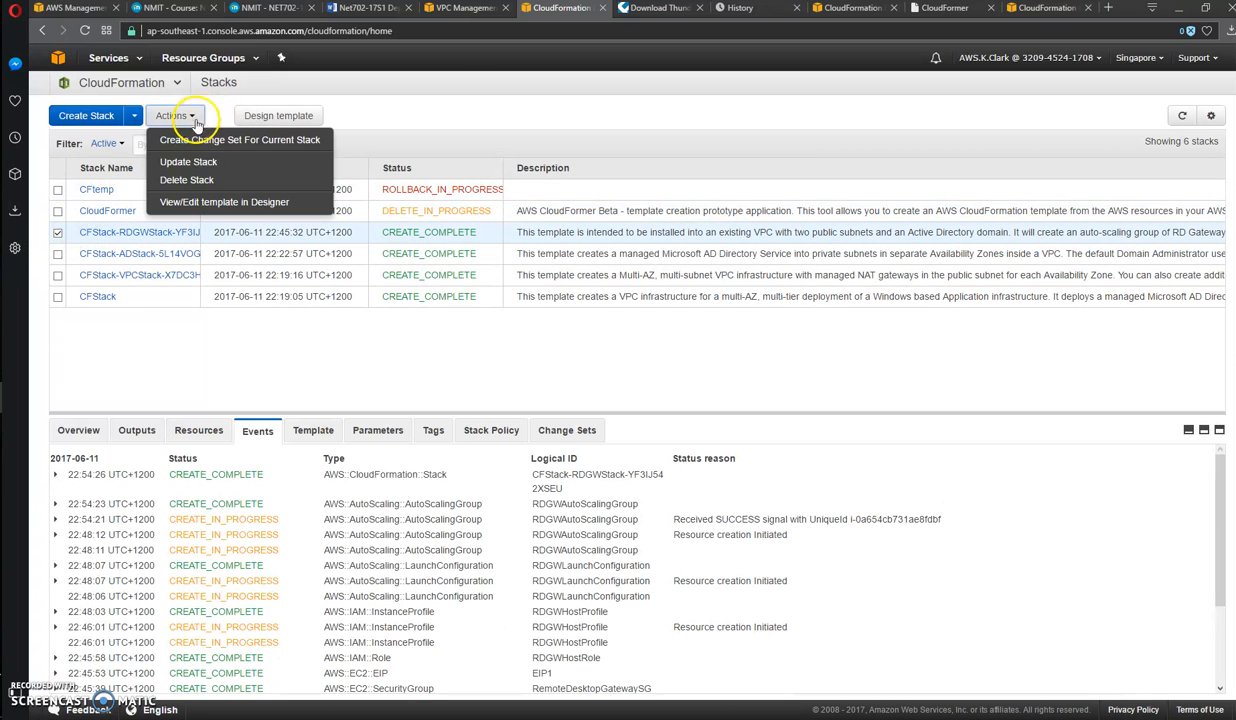
pyautogui.click(187, 179)
pyautogui.click(755, 268)
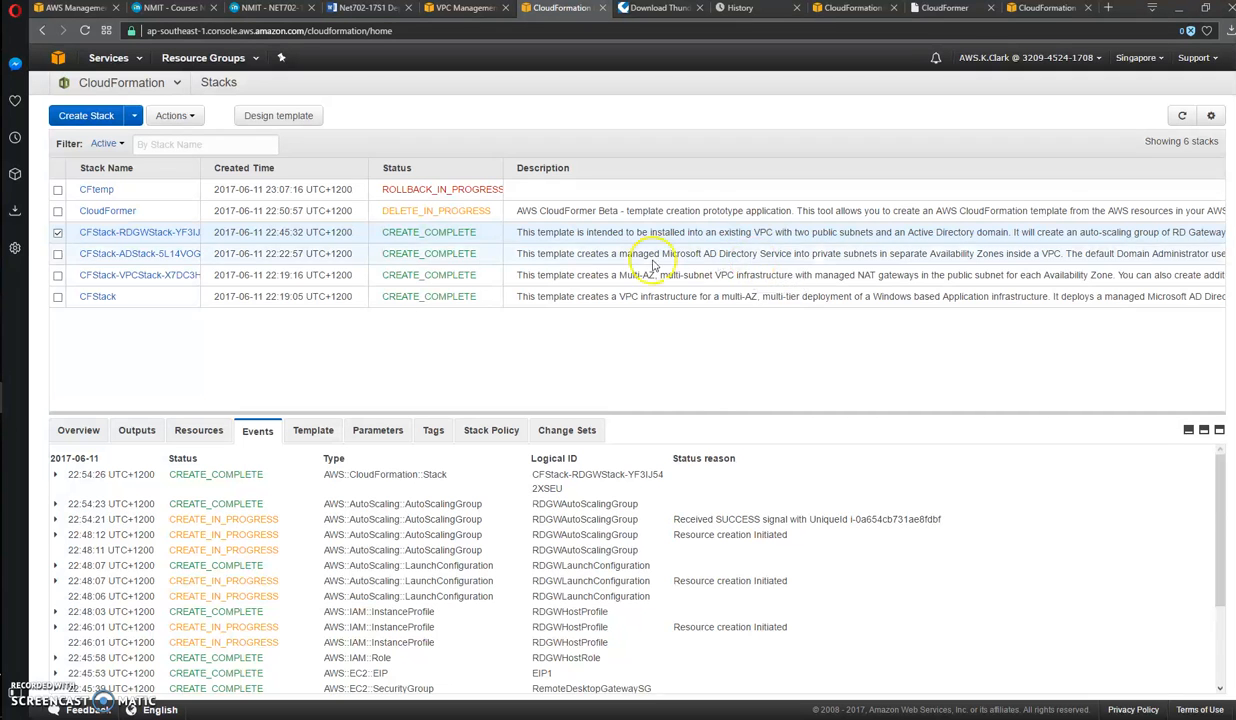
# Delete the nested CFStack-ADStack stack and confirm the deletion.
pyautogui.click(57, 254)
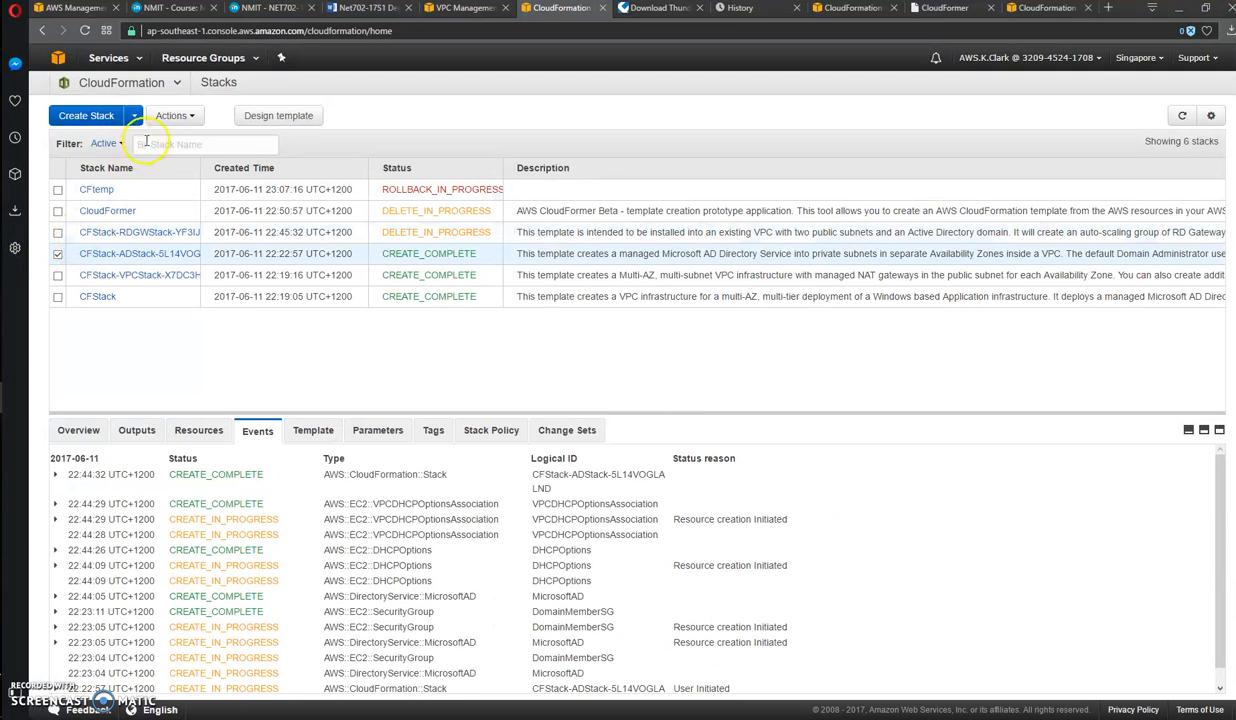
pyautogui.click(197, 122)
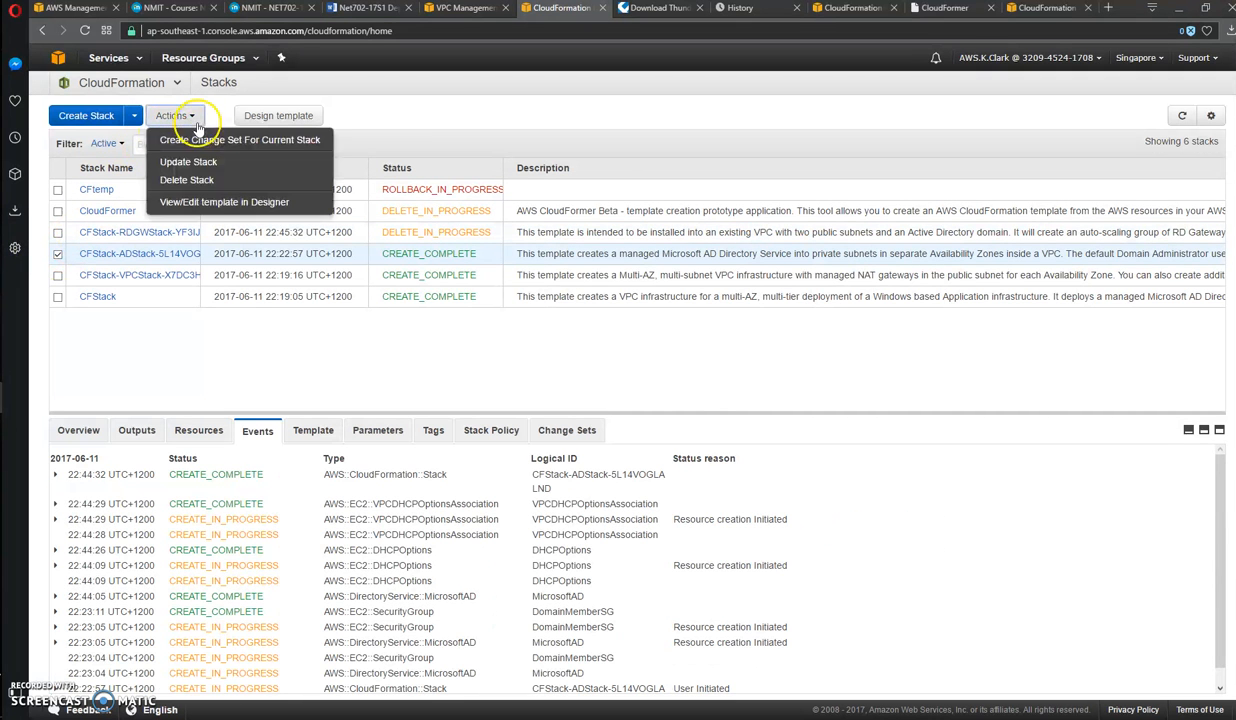
pyautogui.click(190, 179)
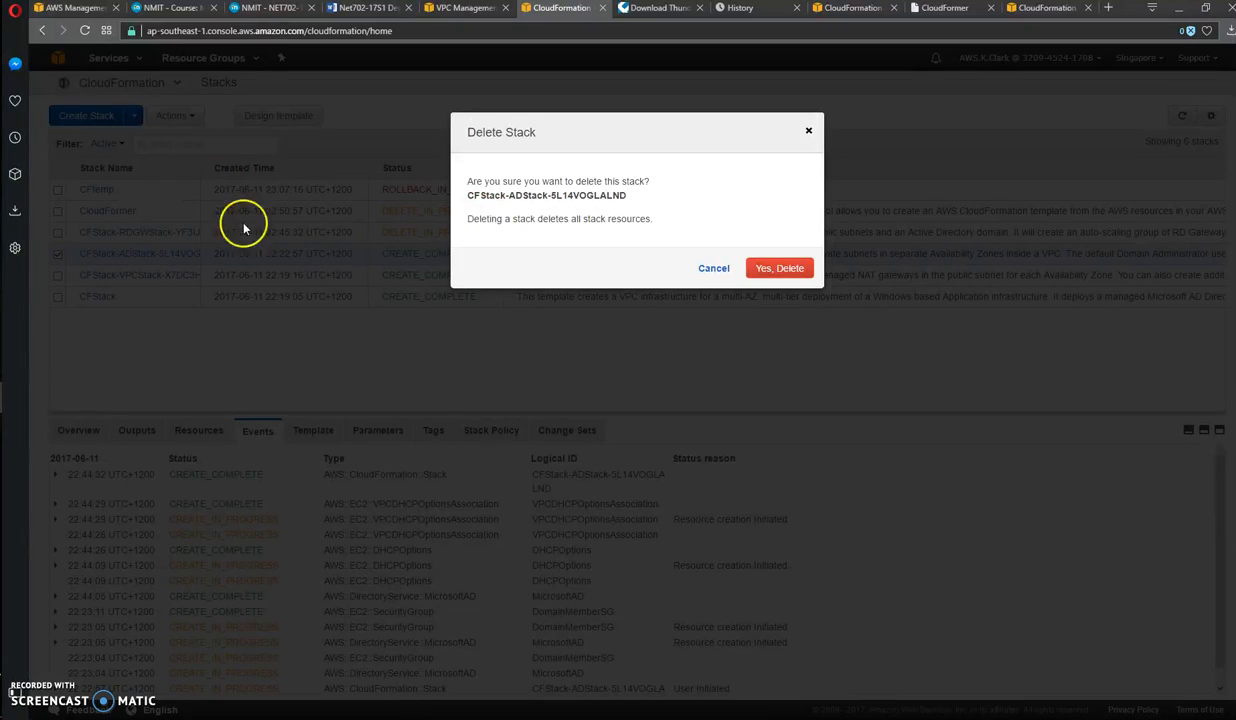
pyautogui.click(787, 271)
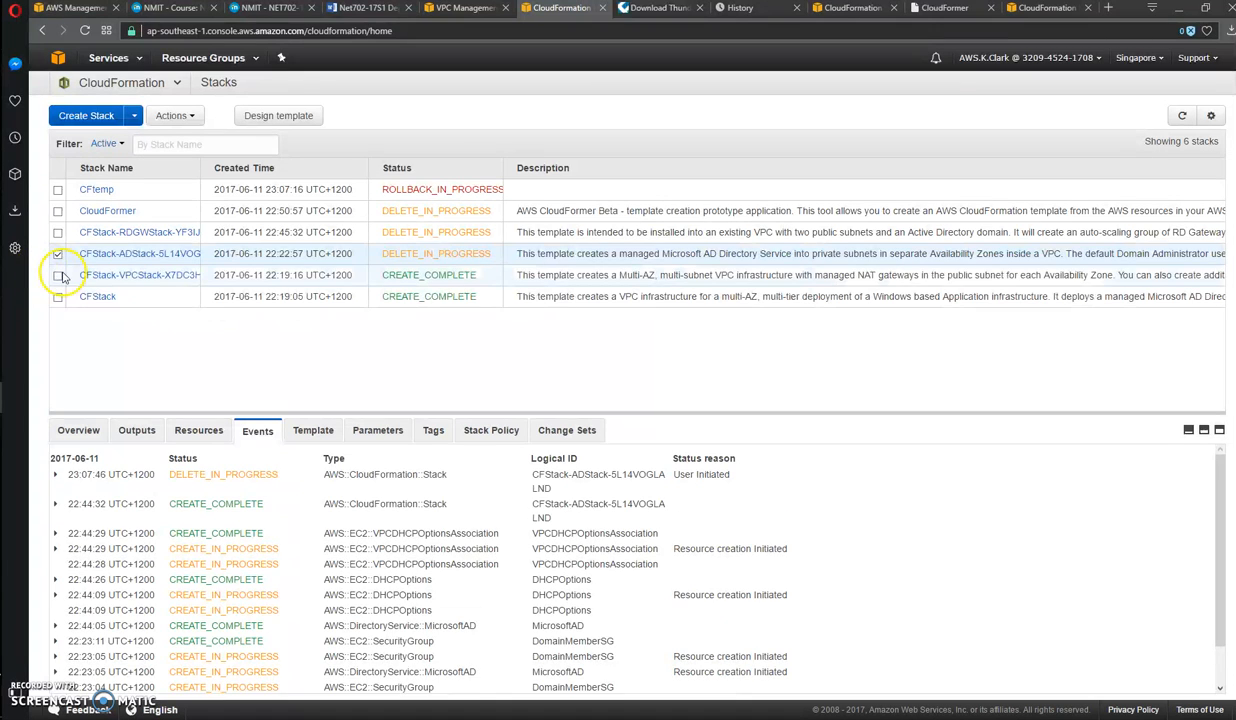
# Delete the nested CFStack-VPCStack stack and confirm the deletion.
pyautogui.click(58, 275)
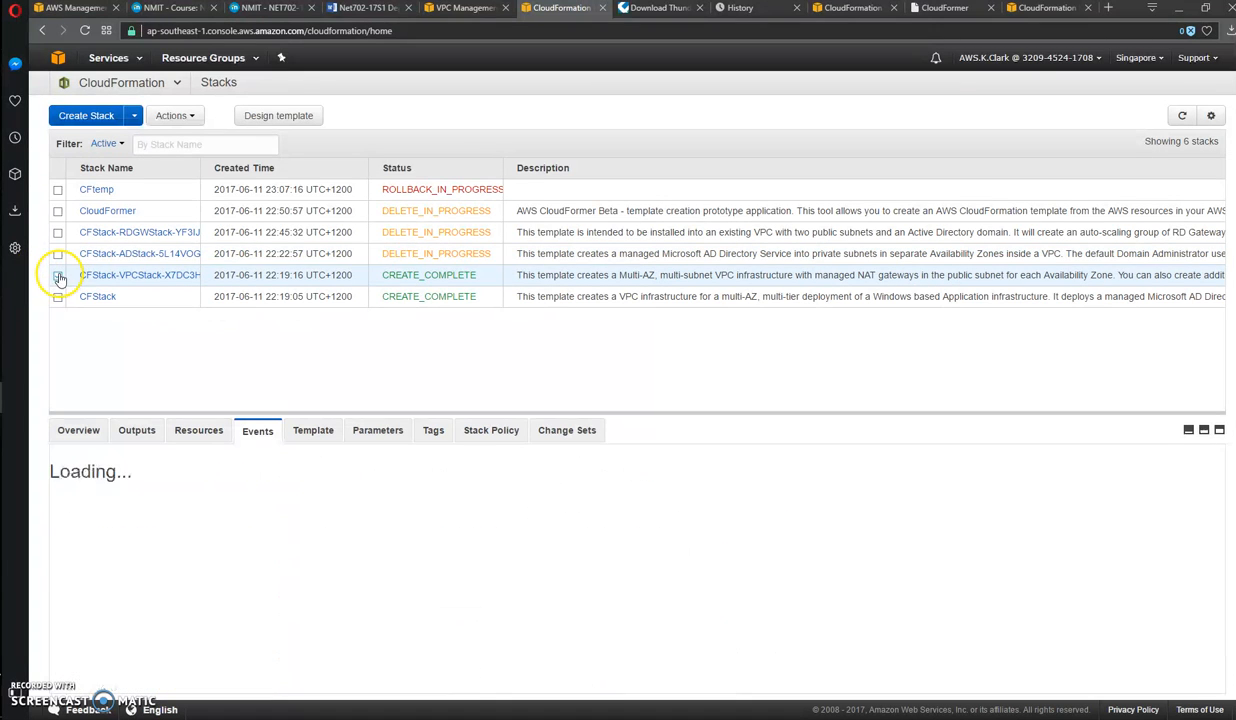
pyautogui.click(188, 116)
pyautogui.click(214, 183)
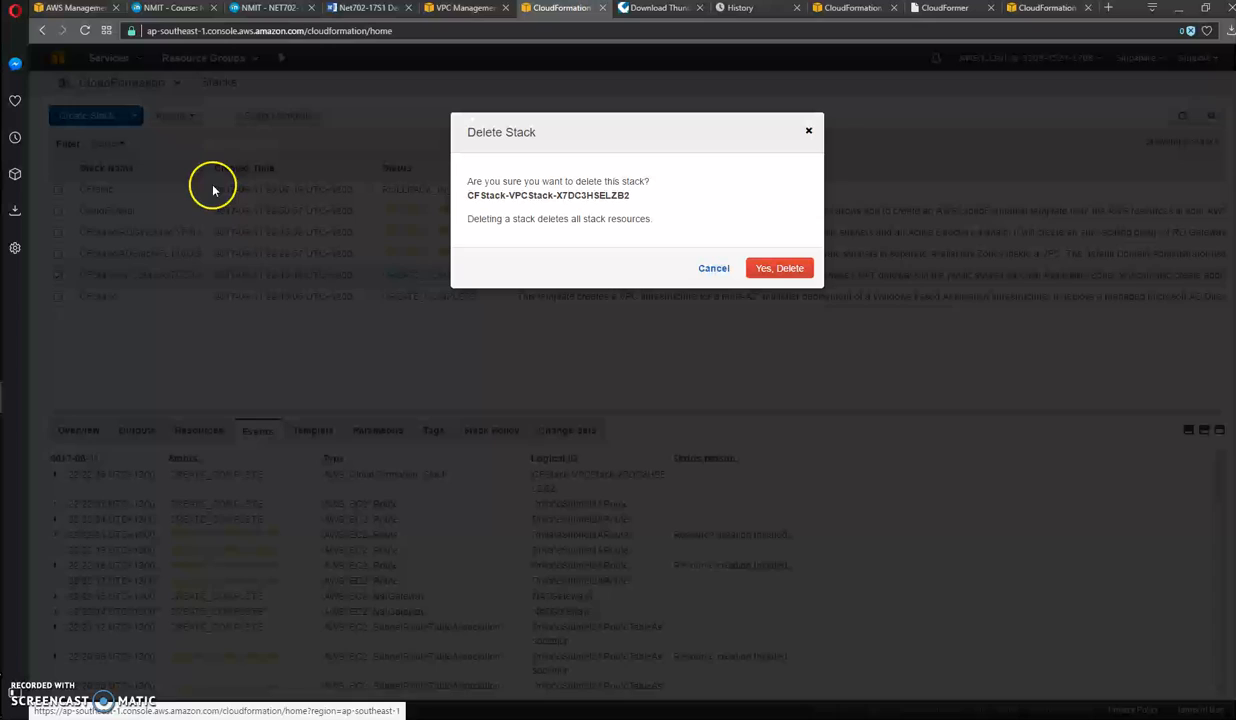
pyautogui.click(782, 268)
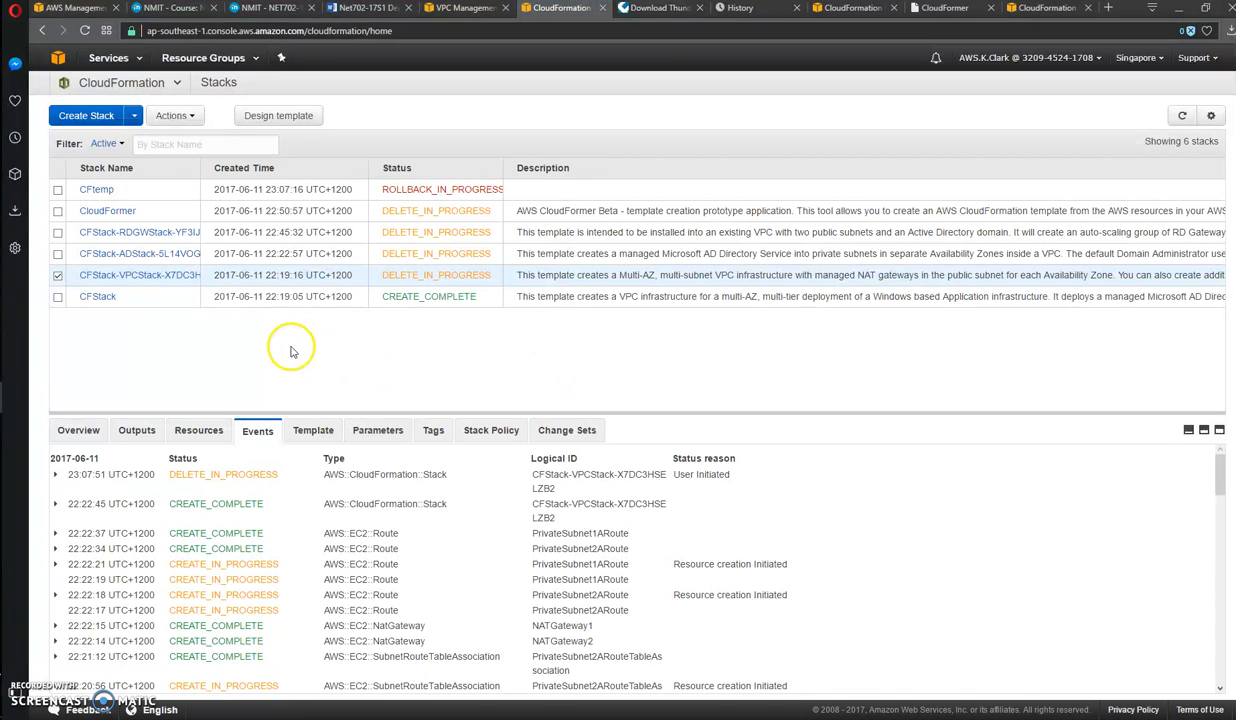
# Open the CFtemp stack's details and copy the logical ID of the failed internet gateway, igw2912004c, from its events.
pyautogui.click(96, 191)
pyautogui.scroll(-10, 379, 362)
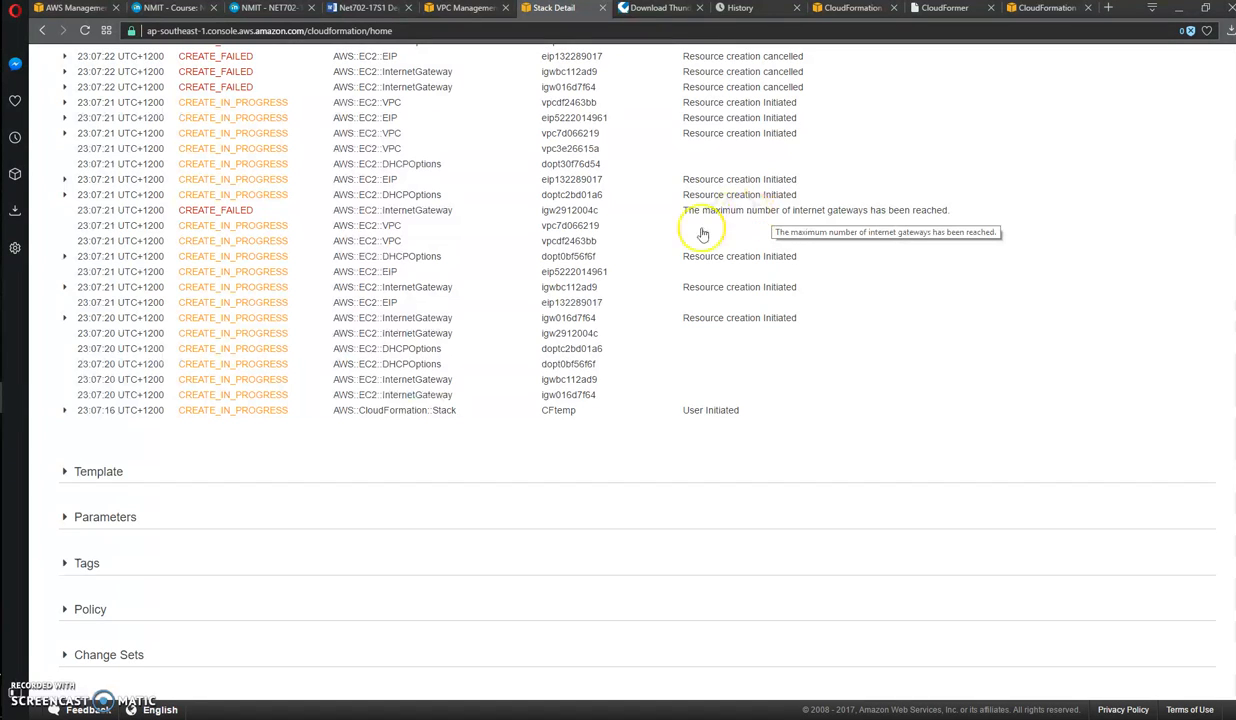
pyautogui.doubleClick(549, 216)
pyautogui.moveTo(549, 216); pyautogui.dragTo(537, 214)
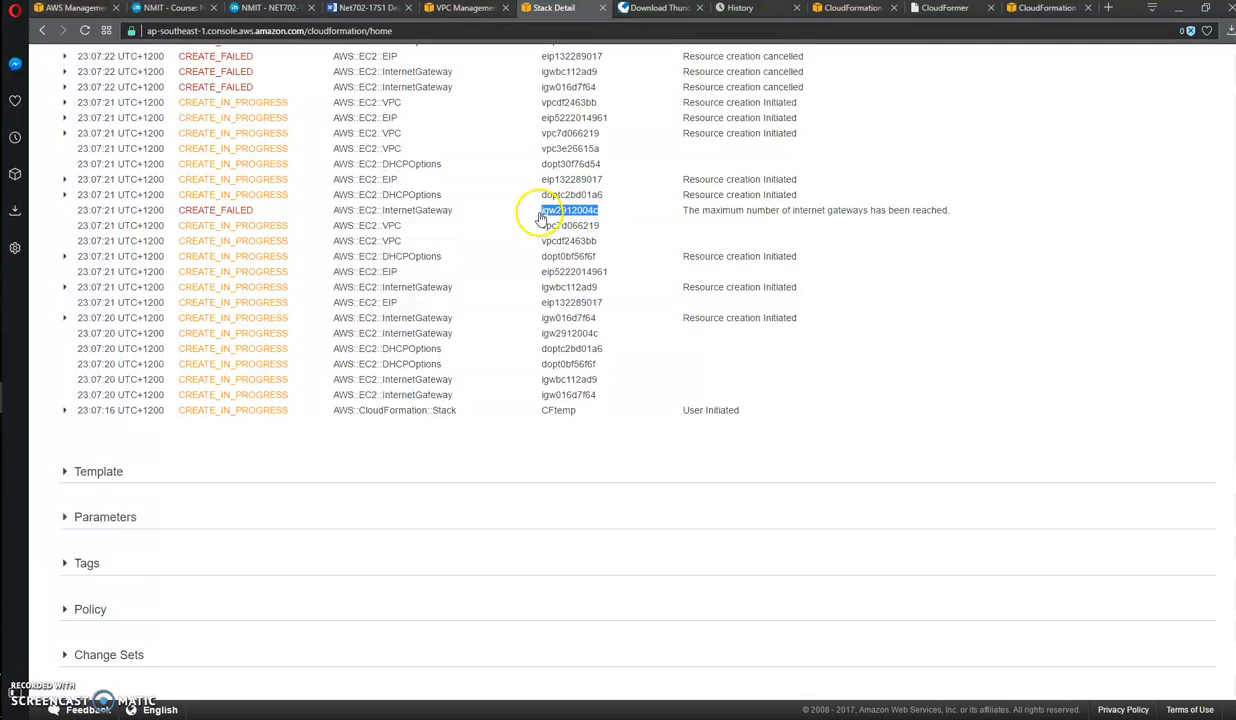
pyautogui.hotkey('ctrl', 'c')
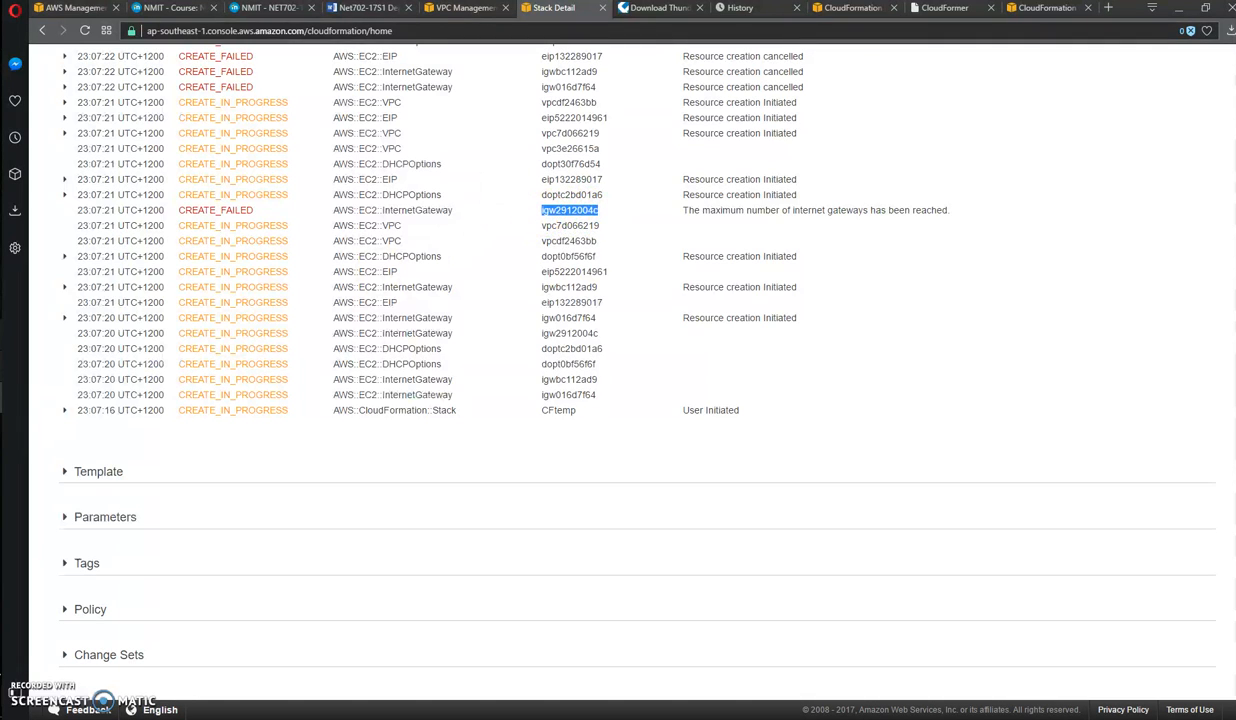
# Switch to Screencast.txt in Notepad++ and find igw2912004c, with no leading spaces in the search text.
pyautogui.hotkey('alt', 'Tab')
pyautogui.click(973, 301)
pyautogui.hotkey('ctrl', 'f')
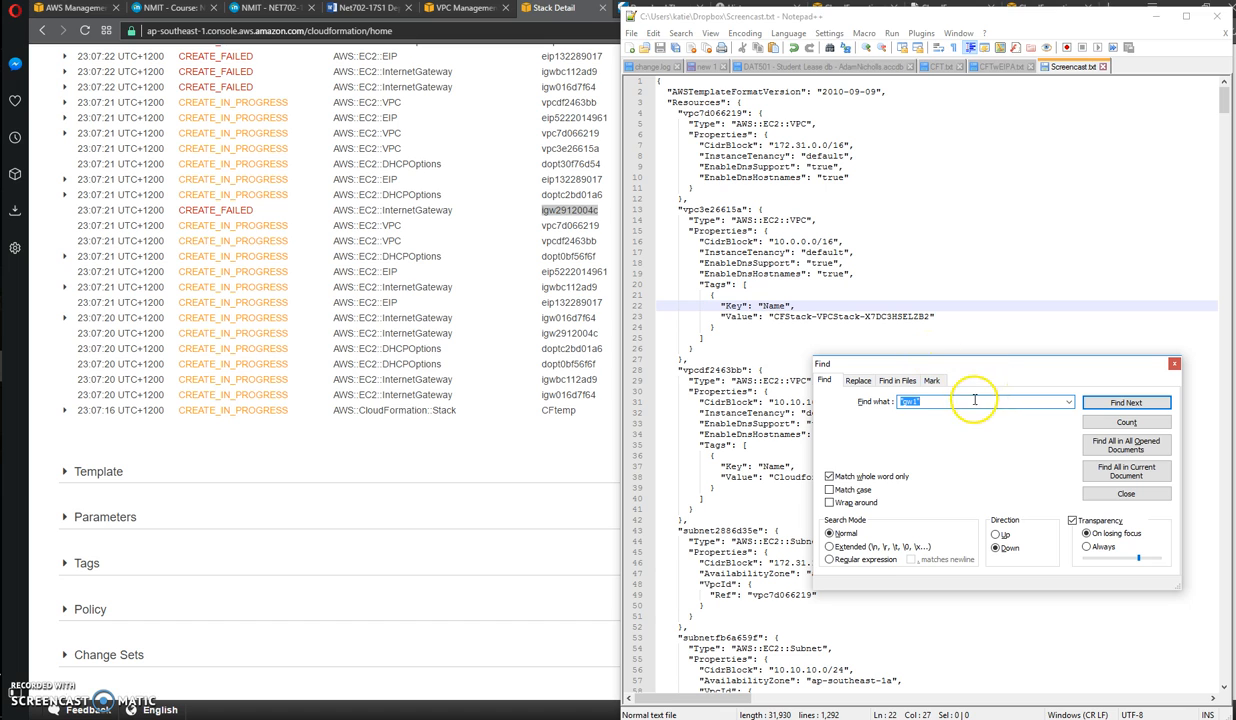
pyautogui.hotkey('ctrl', 'v')
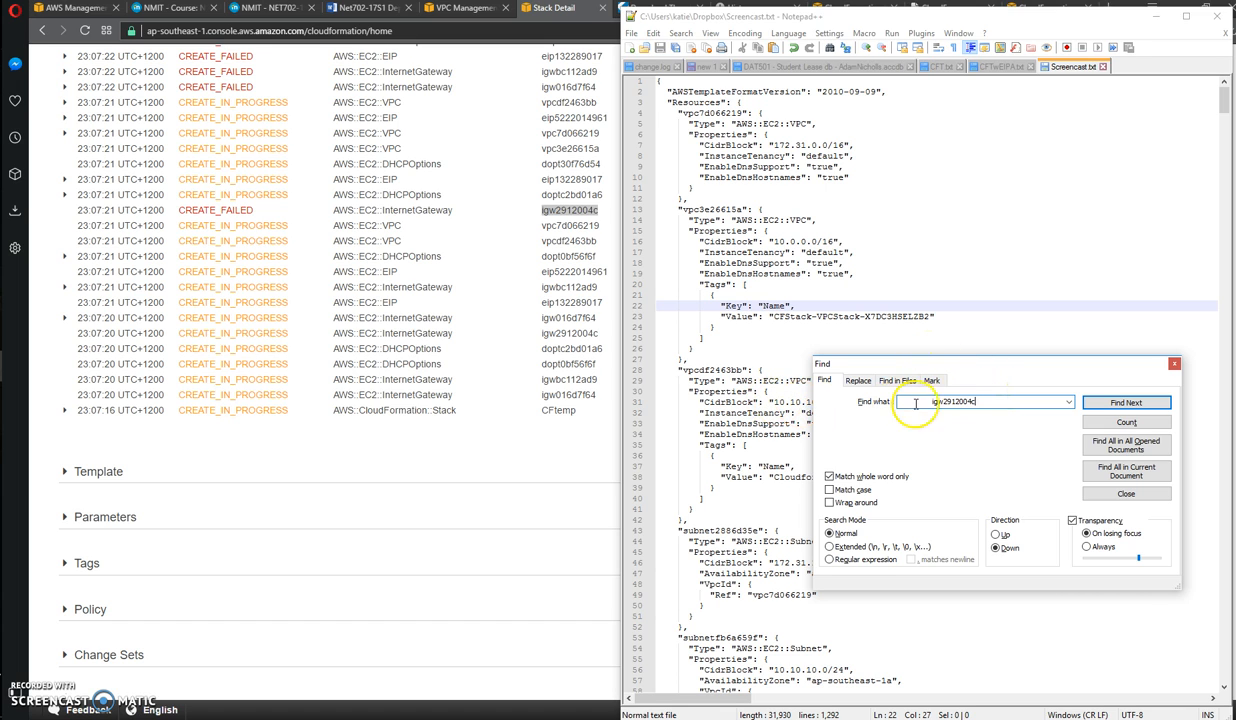
pyautogui.click(1100, 400)
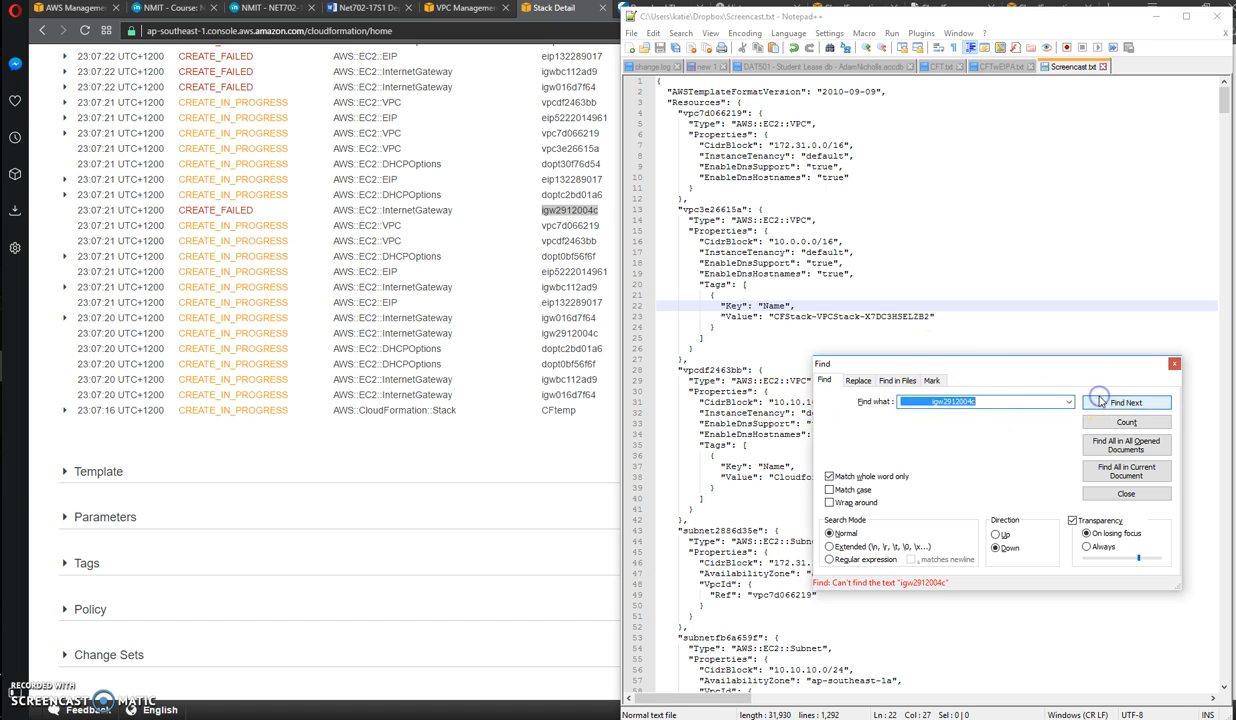
pyautogui.click(926, 402)
pyautogui.moveTo(930, 402); pyautogui.dragTo(862, 401)
pyautogui.press('BackSpace')
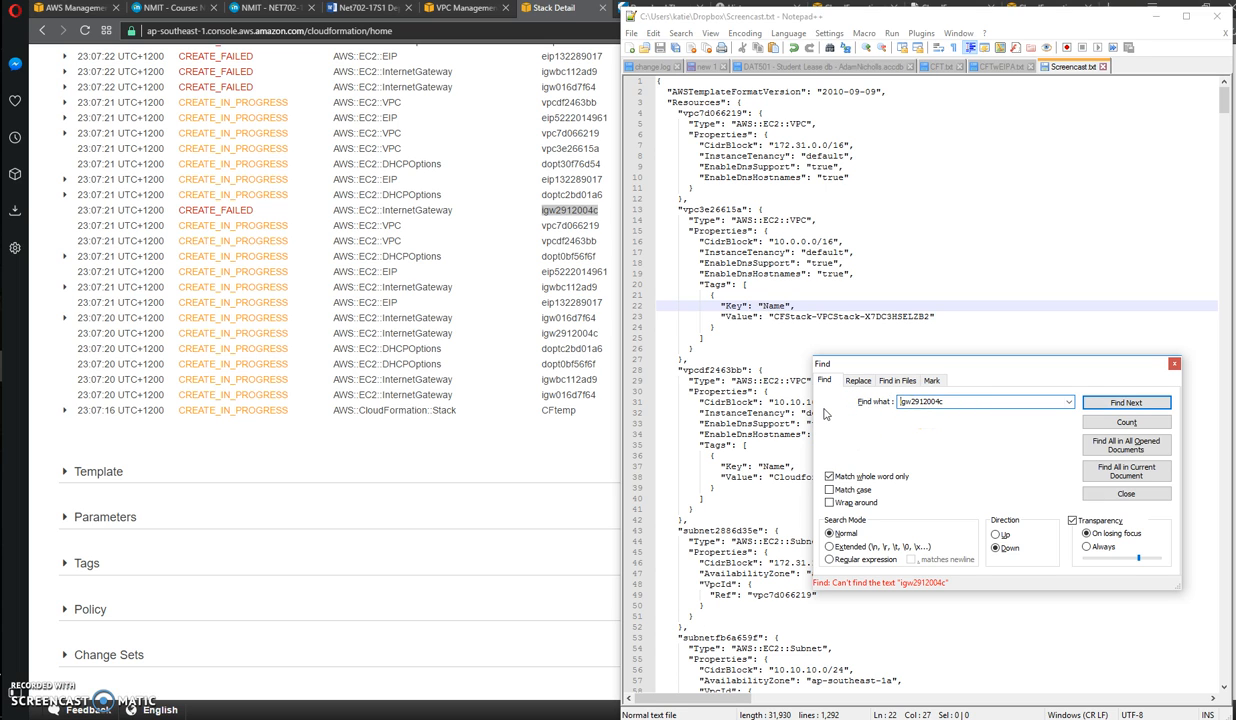
pyautogui.click(1098, 401)
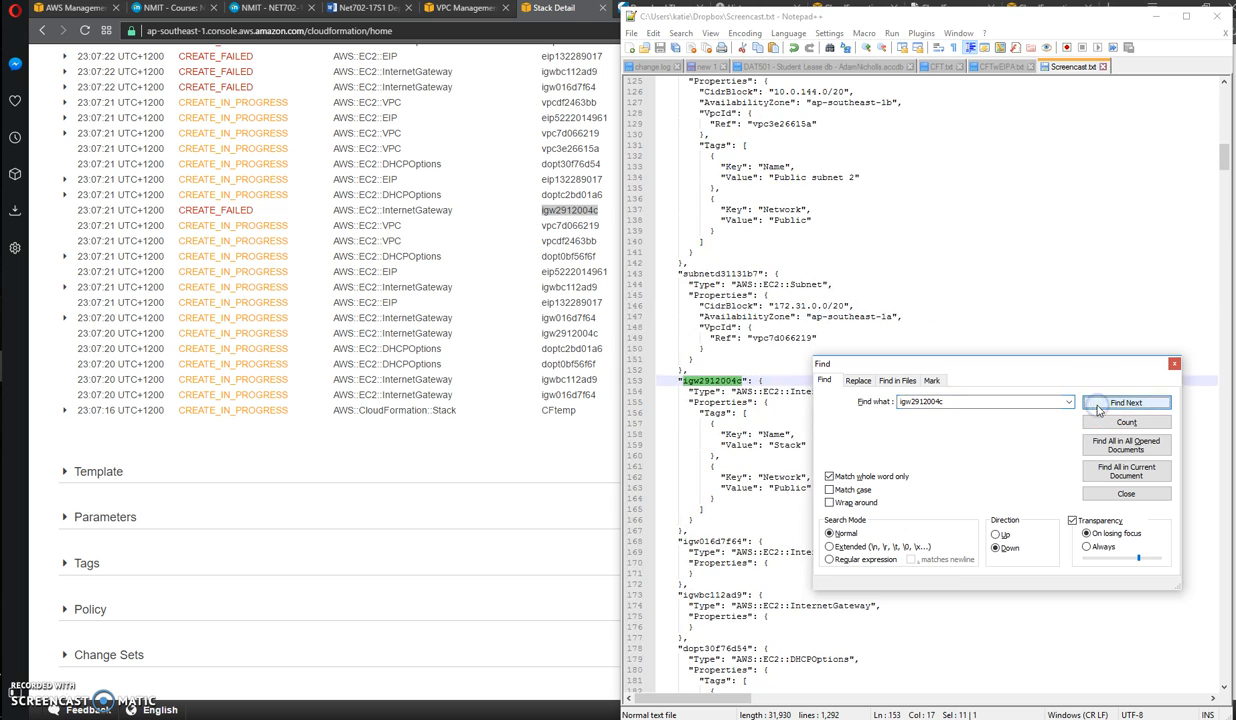
# Delete the whole igw2912004c internet gateway block from the template, along with the blank line it leaves.
pyautogui.moveTo(1060, 367); pyautogui.dragTo(1042, 560)
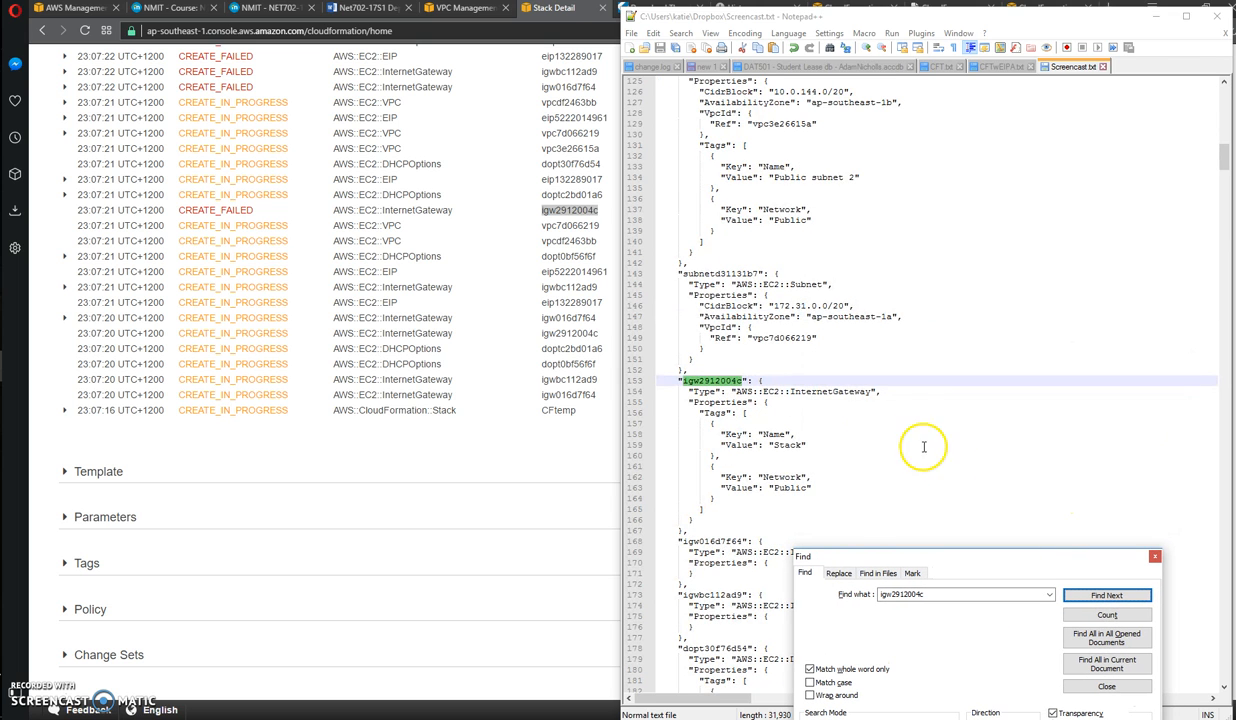
pyautogui.scroll(-2, 832, 426)
pyautogui.click(766, 318)
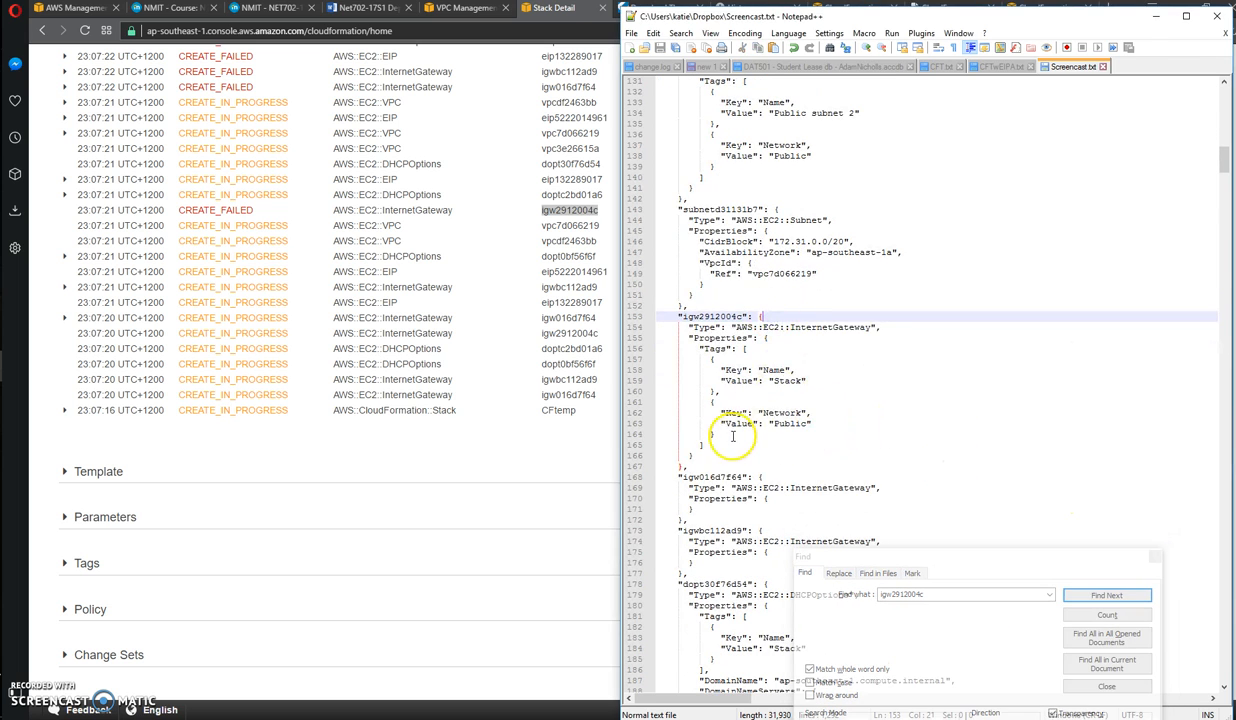
pyautogui.moveTo(690, 467); pyautogui.dragTo(658, 316)
pyautogui.press('Delete')
pyautogui.press('BackSpace')
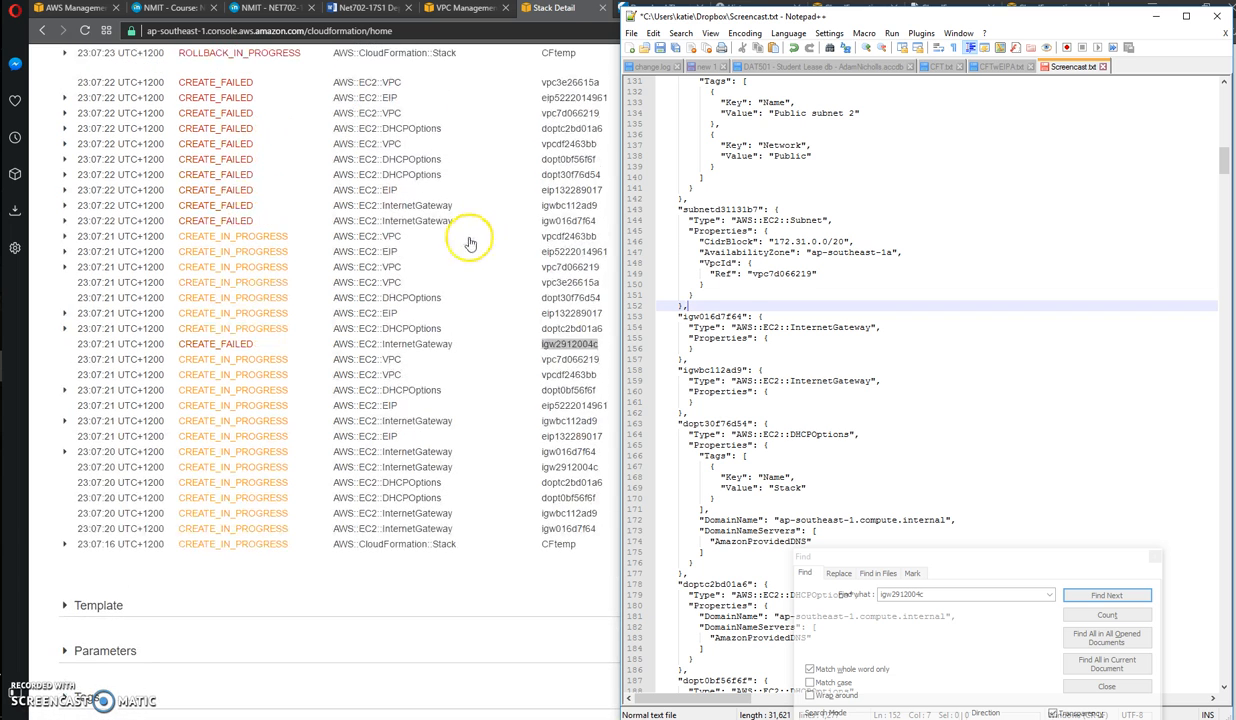
# Check the remaining failed events of the CFtemp stack in the browser, then save the edited Screencast.txt in Notepad++.
pyautogui.click(485, 340)
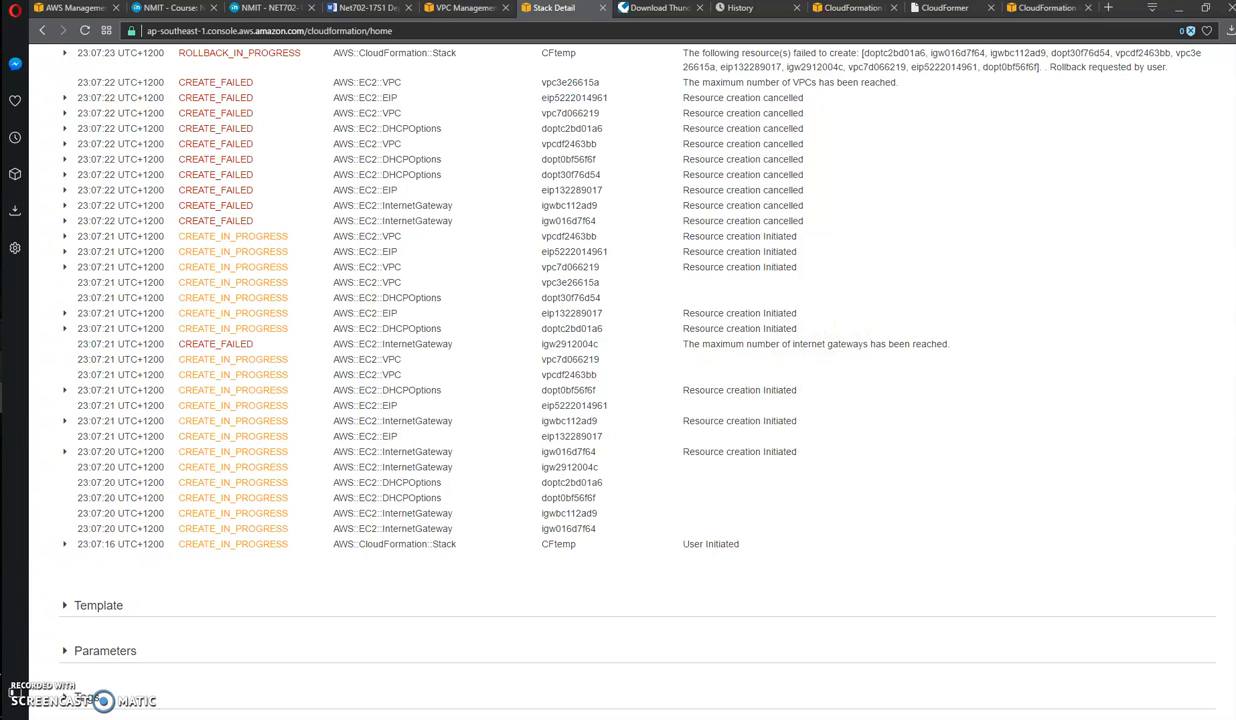
pyautogui.hotkey('alt', 'Tab')
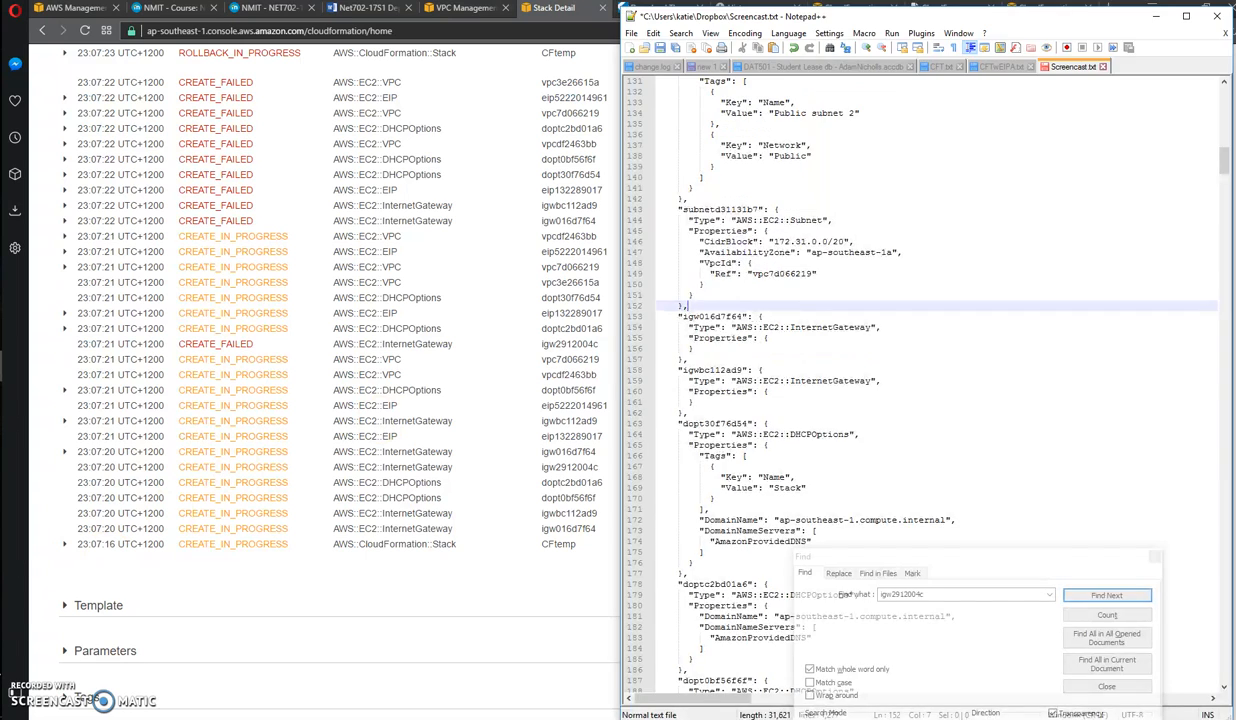
pyautogui.click(980, 422)
pyautogui.hotkey('ctrl', 's')
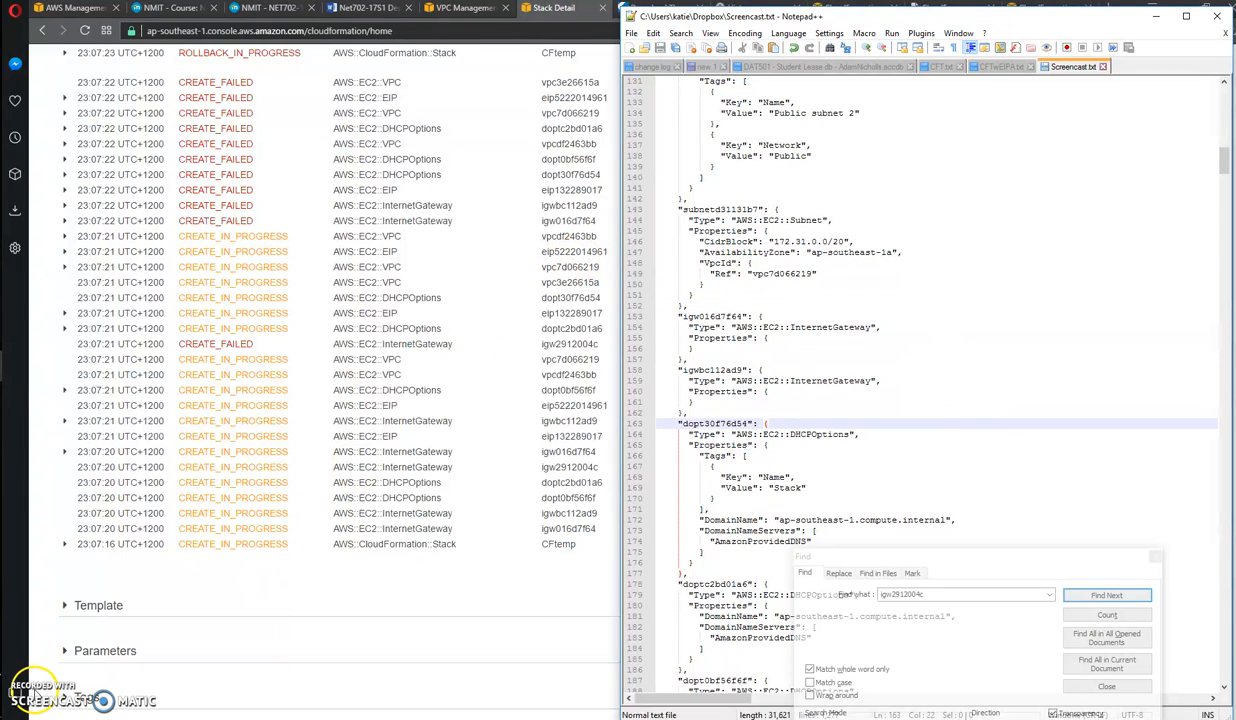
# Return to the browser and continue the Create Stack wizard with the Amazon S3 template URL and the stack name Screencast.
pyautogui.click(523, 306)
pyautogui.scroll(7, 430, 320)
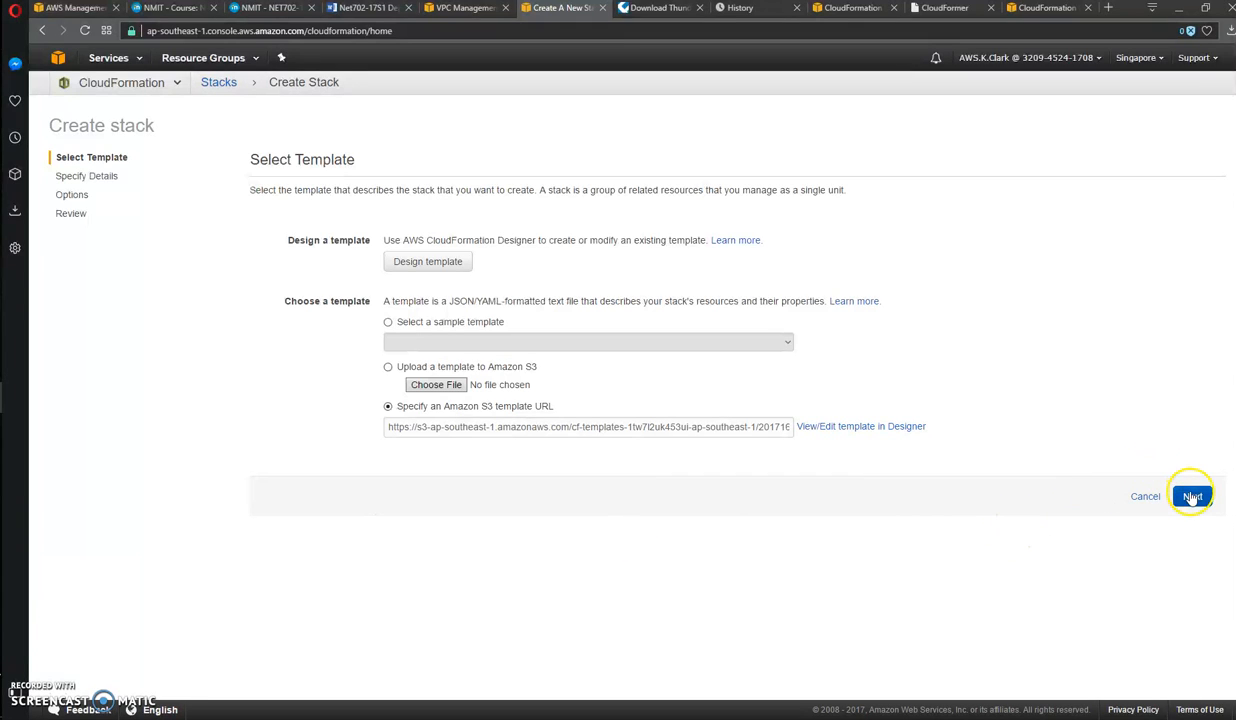
pyautogui.click(1192, 498)
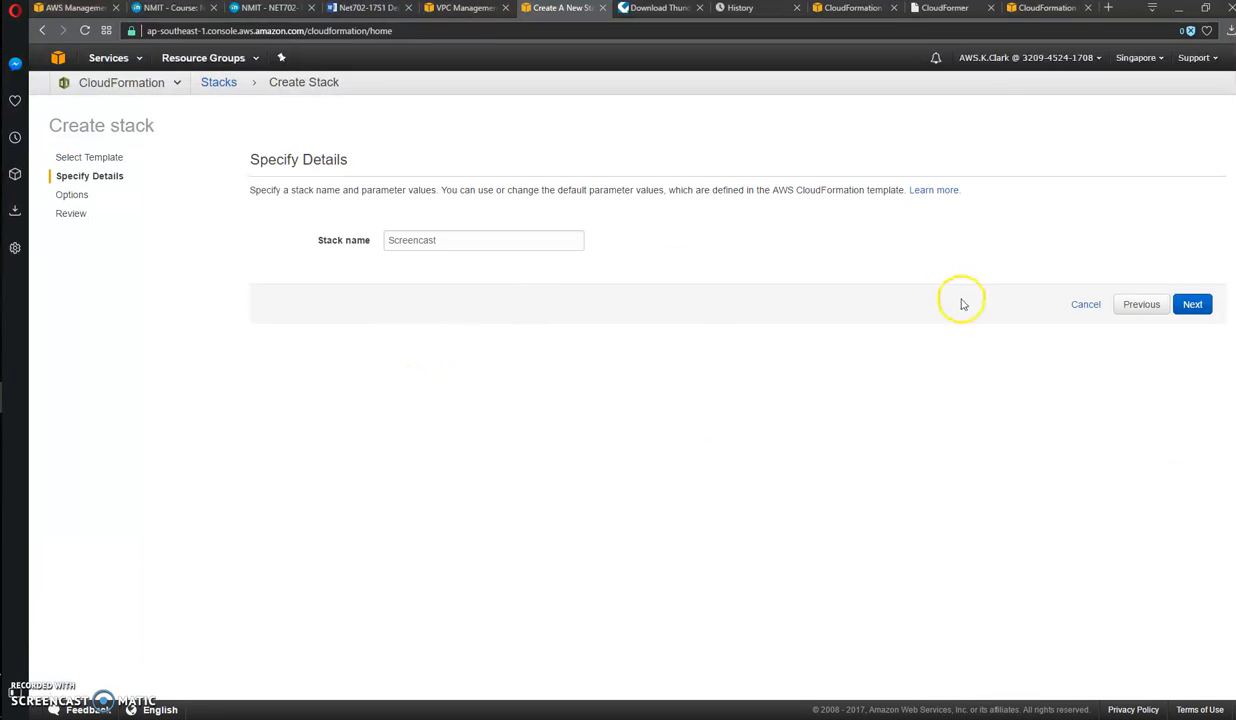
pyautogui.click(1192, 304)
# Add a tag with key Name and value CFT, and create the stack from the review page.
pyautogui.click(363, 277)
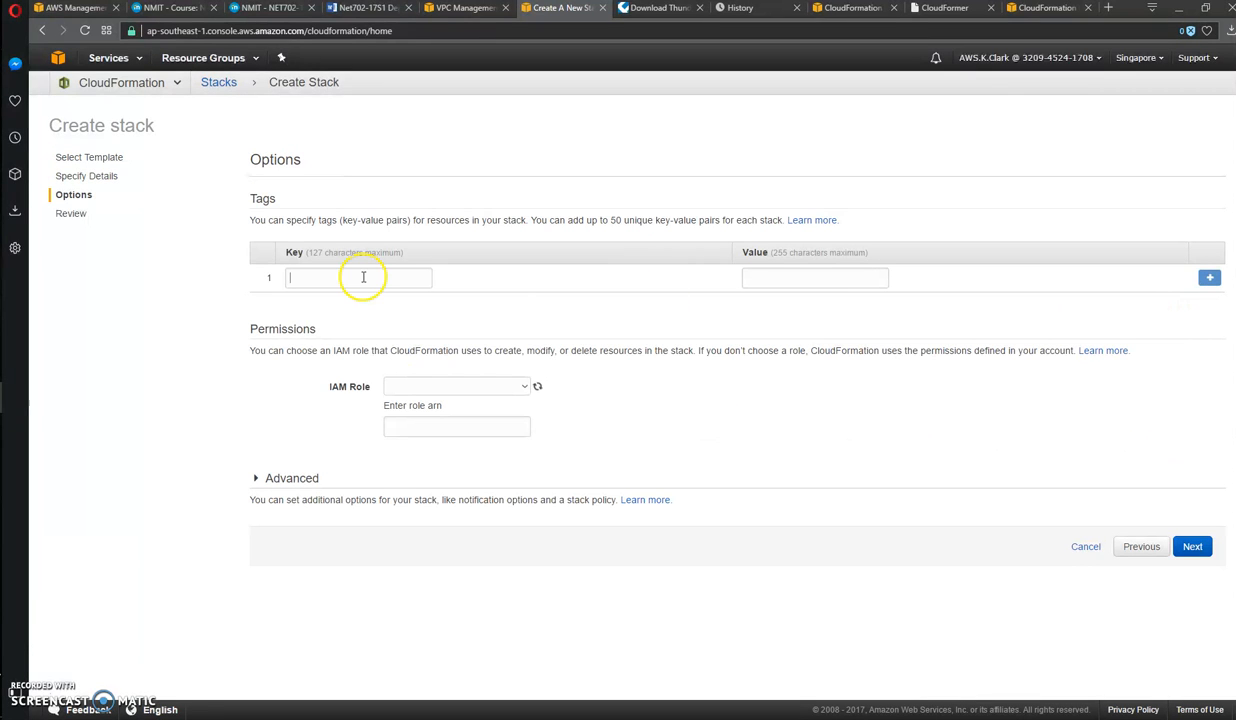
pyautogui.write('Name')
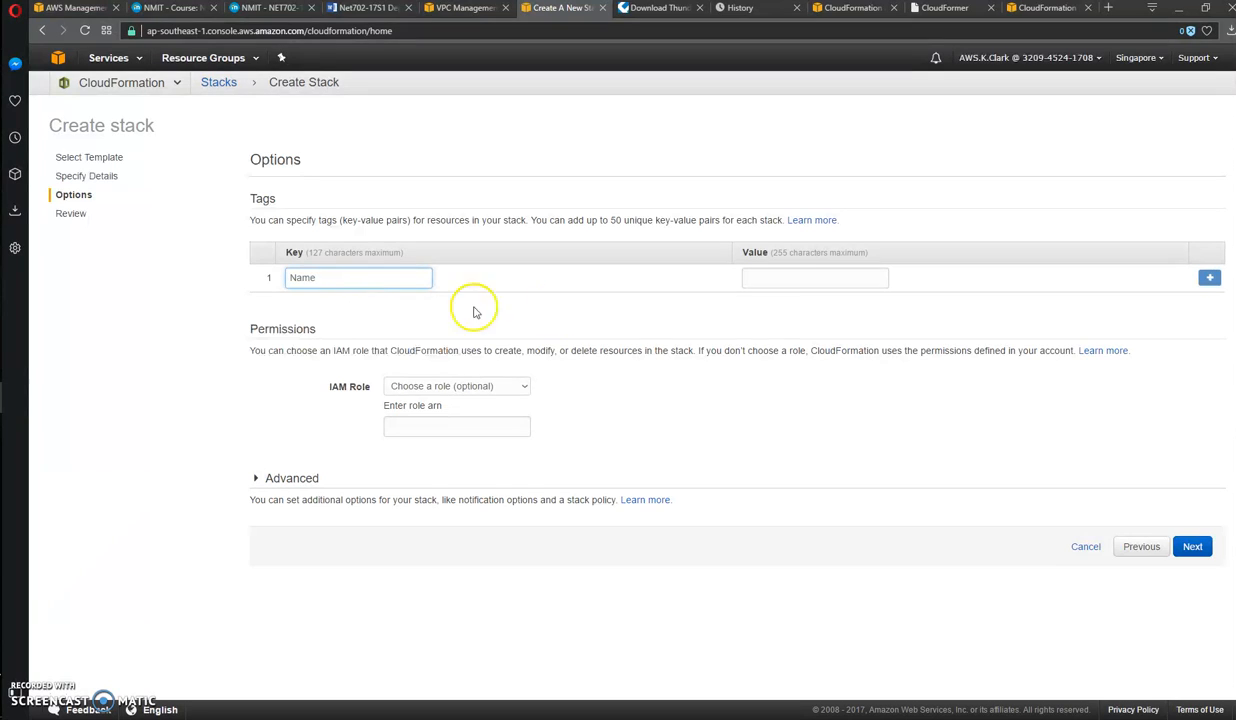
pyautogui.click(772, 279)
pyautogui.write('CFT')
pyautogui.click(1190, 547)
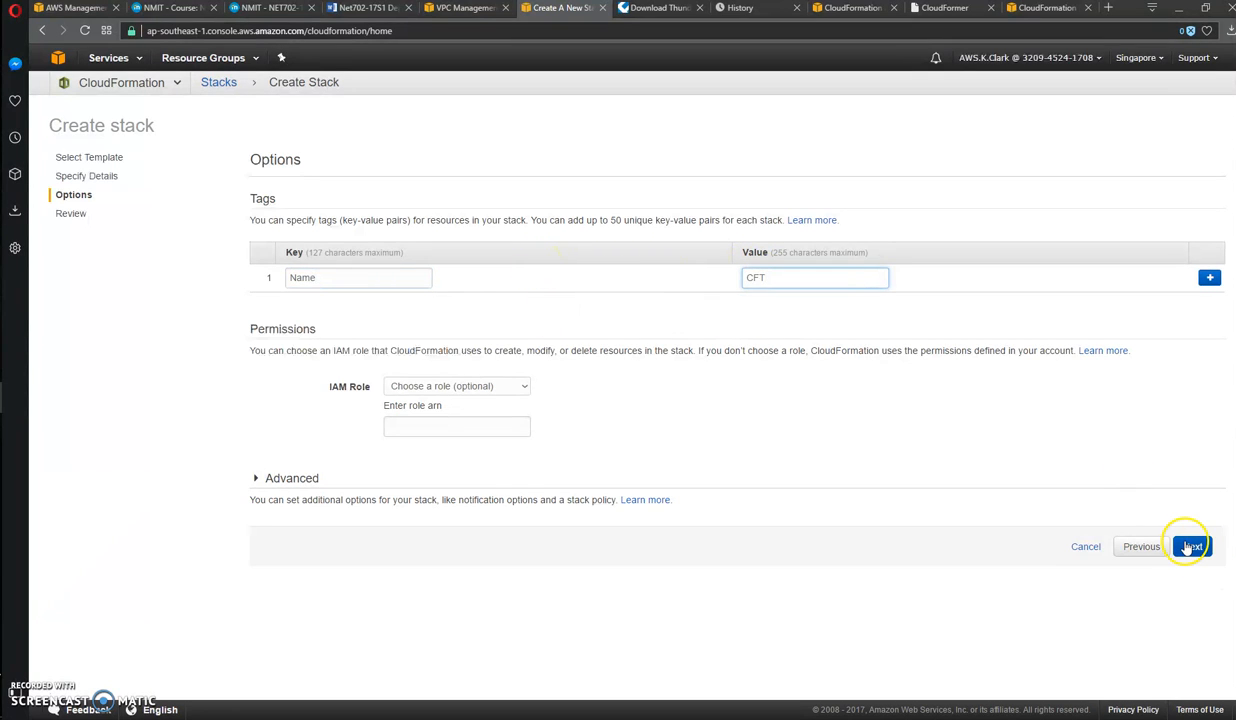
pyautogui.click(1187, 579)
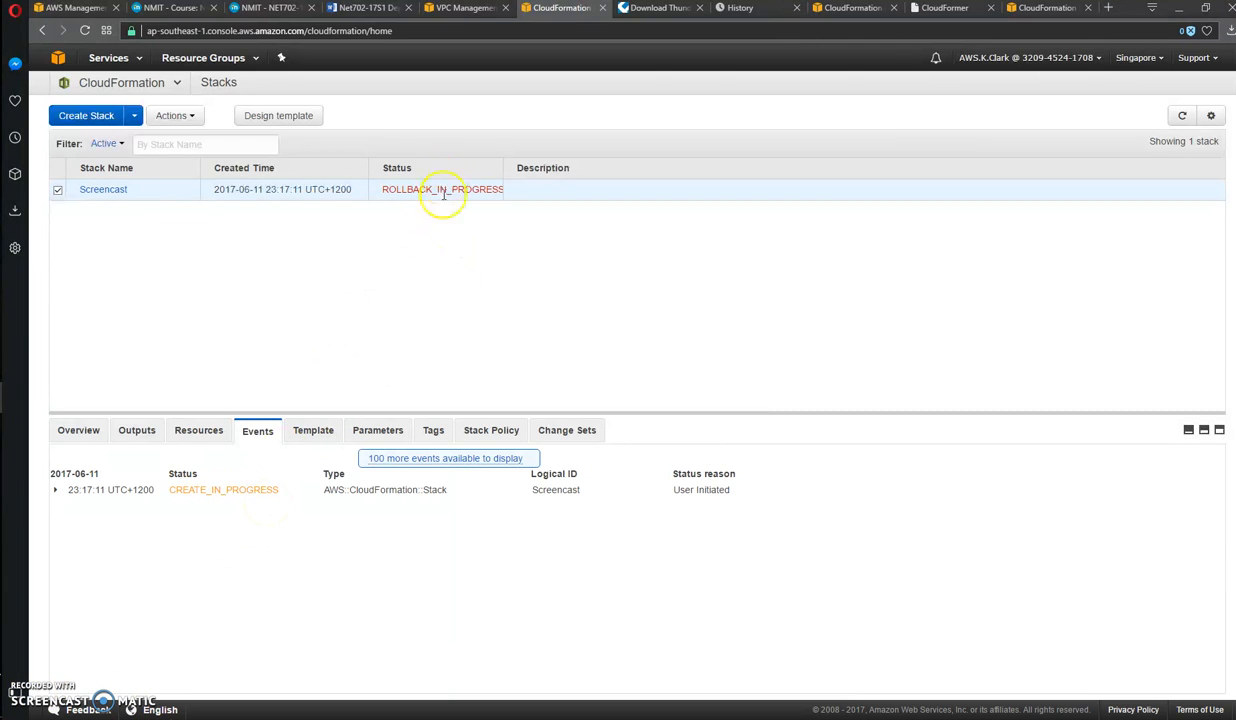
# Load the additional events of the Screencast stack and examine them for the cause of the rollback.
pyautogui.click(443, 458)
pyautogui.scroll(-1, 464, 523)
pyautogui.scroll(-5, 464, 523)
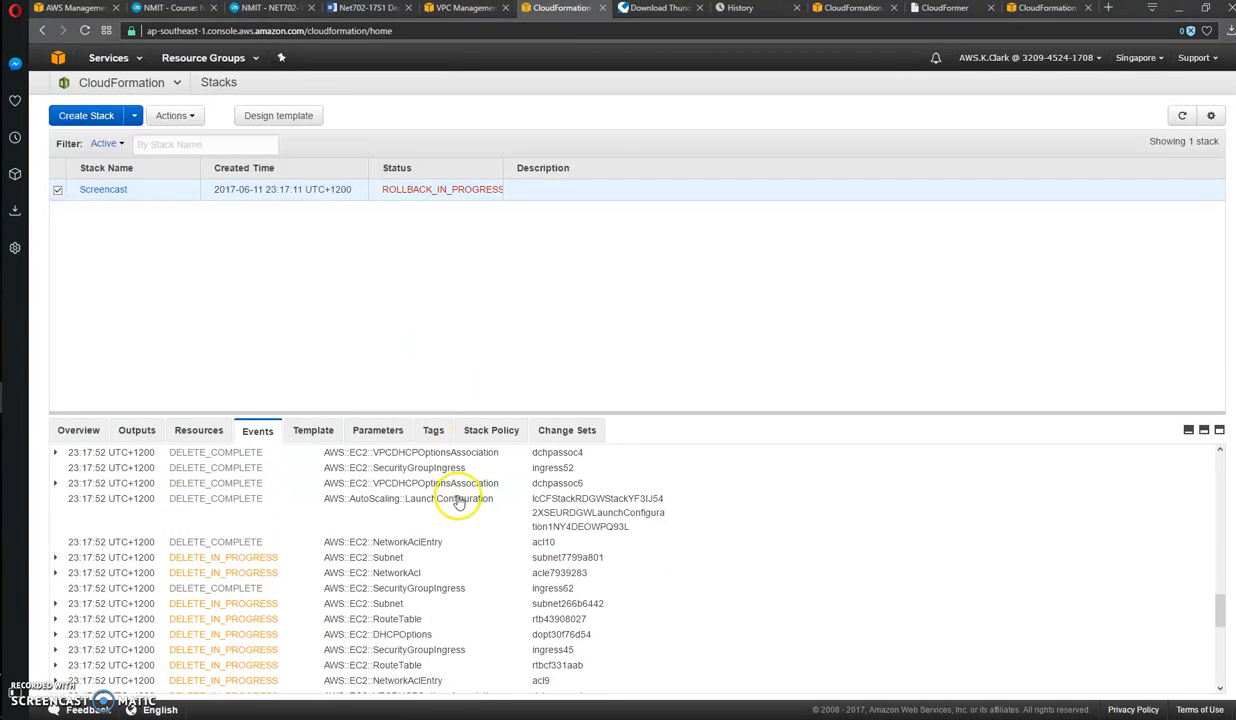
pyautogui.scroll(-5, 470, 510)
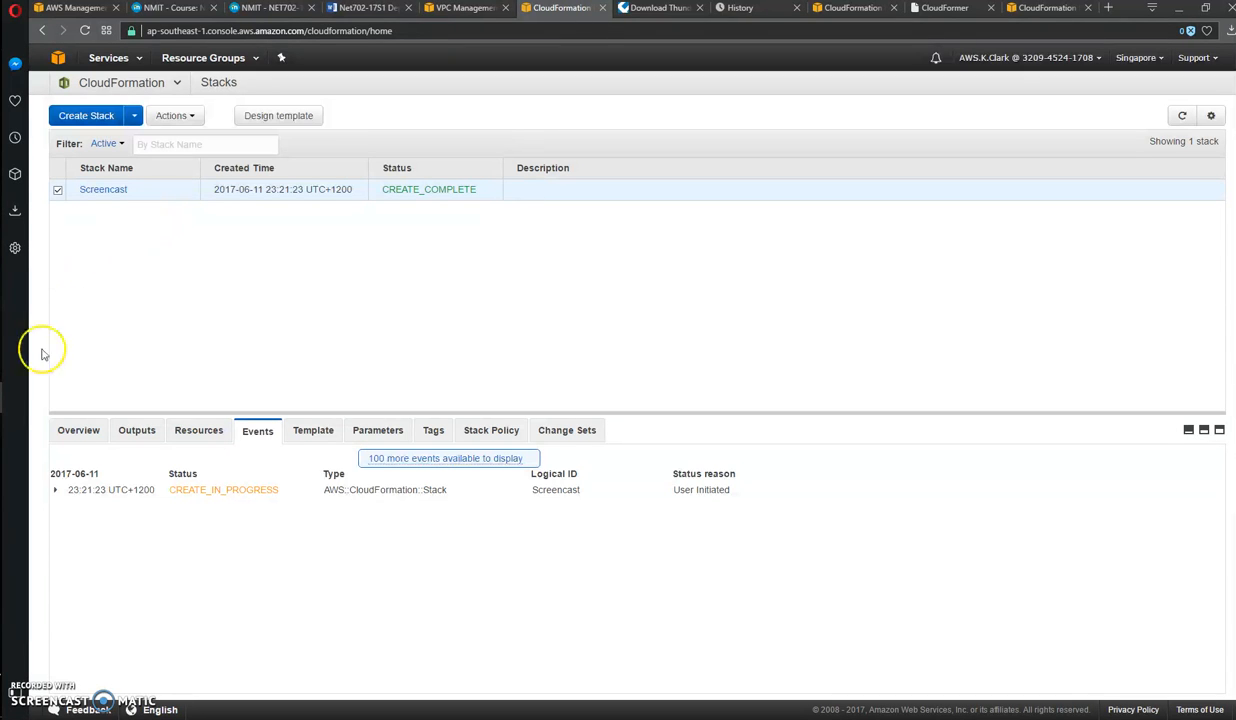
# Switch to Notepad++, move the Find dialog clear of the code, and examine the auto scaling and launch configuration sections in Screencast.txt.
pyautogui.click(1, 396)
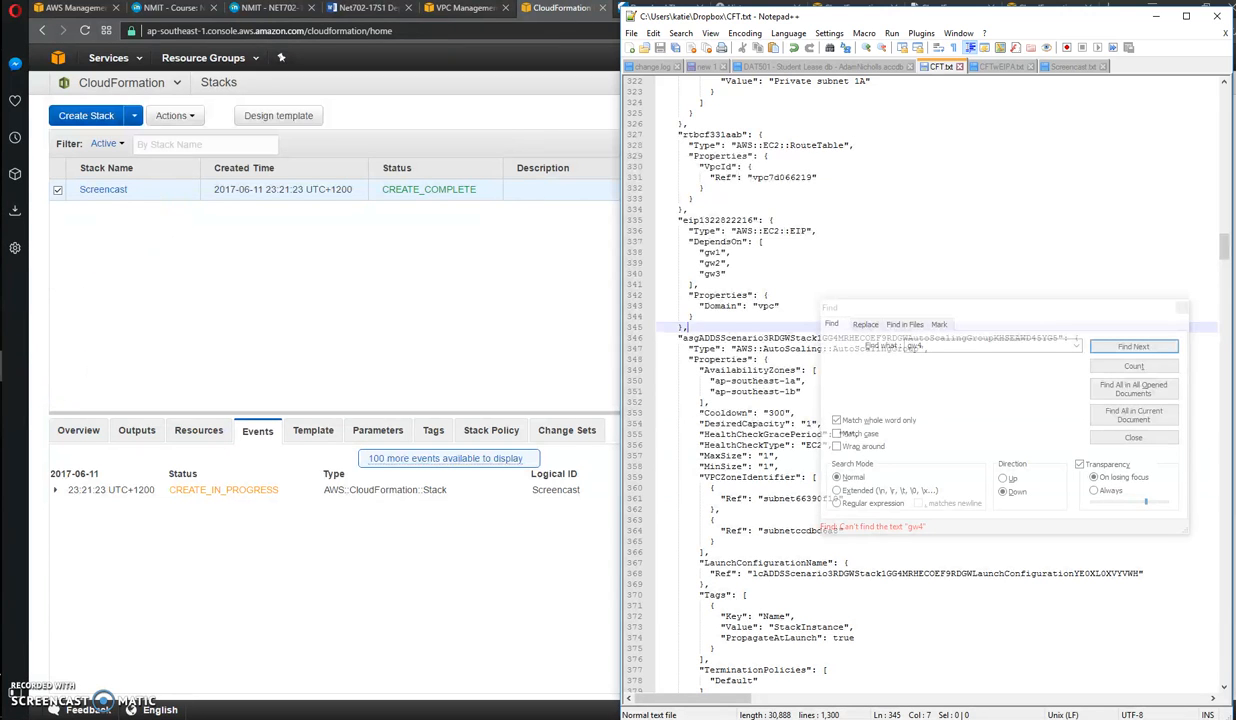
pyautogui.click(996, 311)
pyautogui.moveTo(996, 311); pyautogui.dragTo(330, 211)
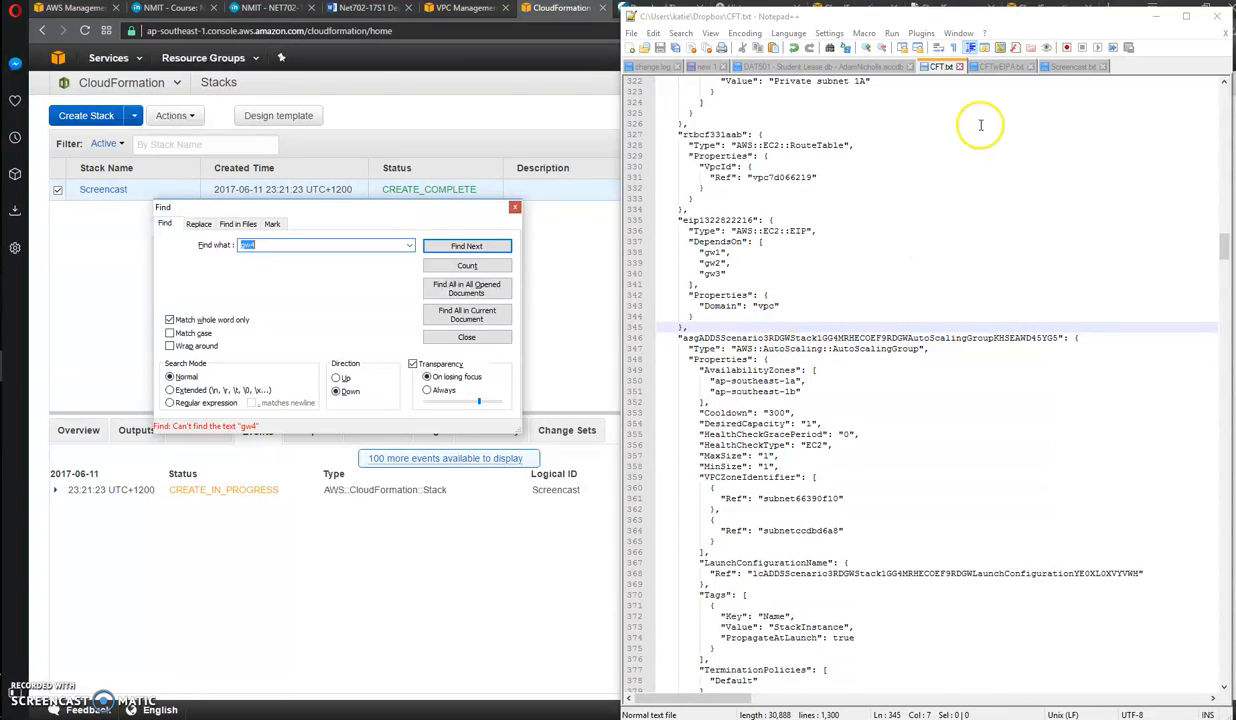
pyautogui.click(1068, 66)
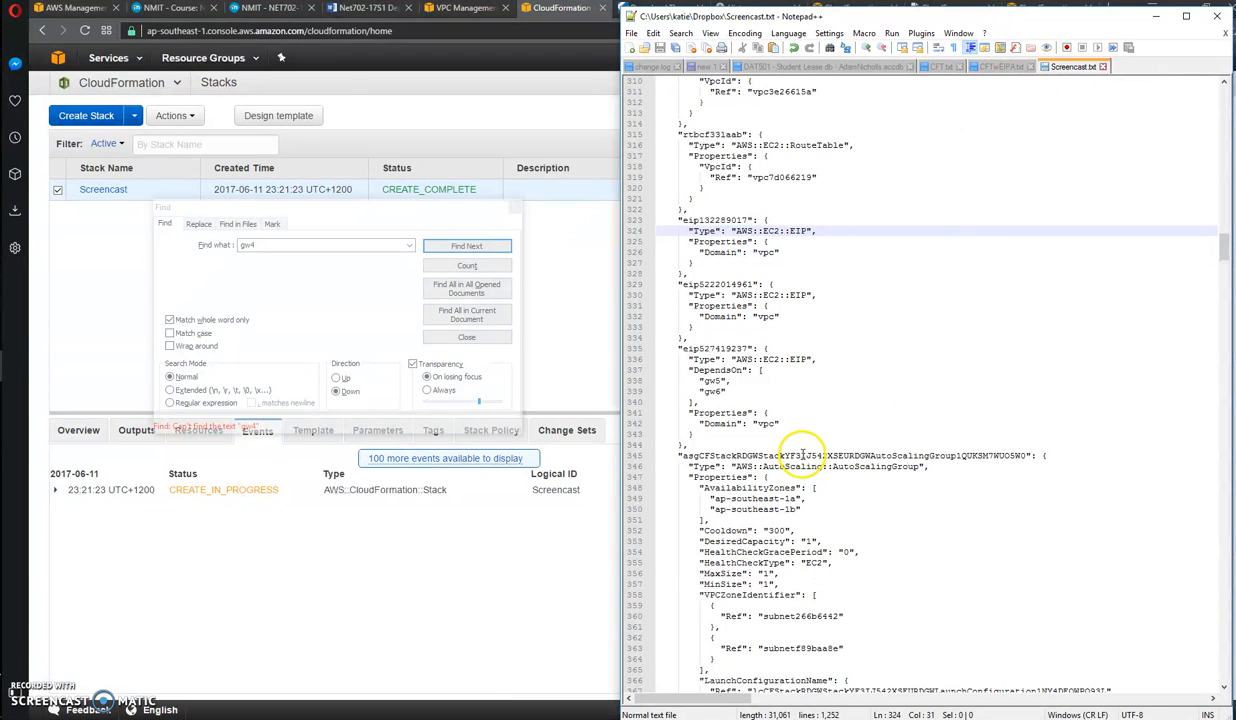
pyautogui.scroll(-3, 800, 460)
pyautogui.scroll(-8, 805, 468)
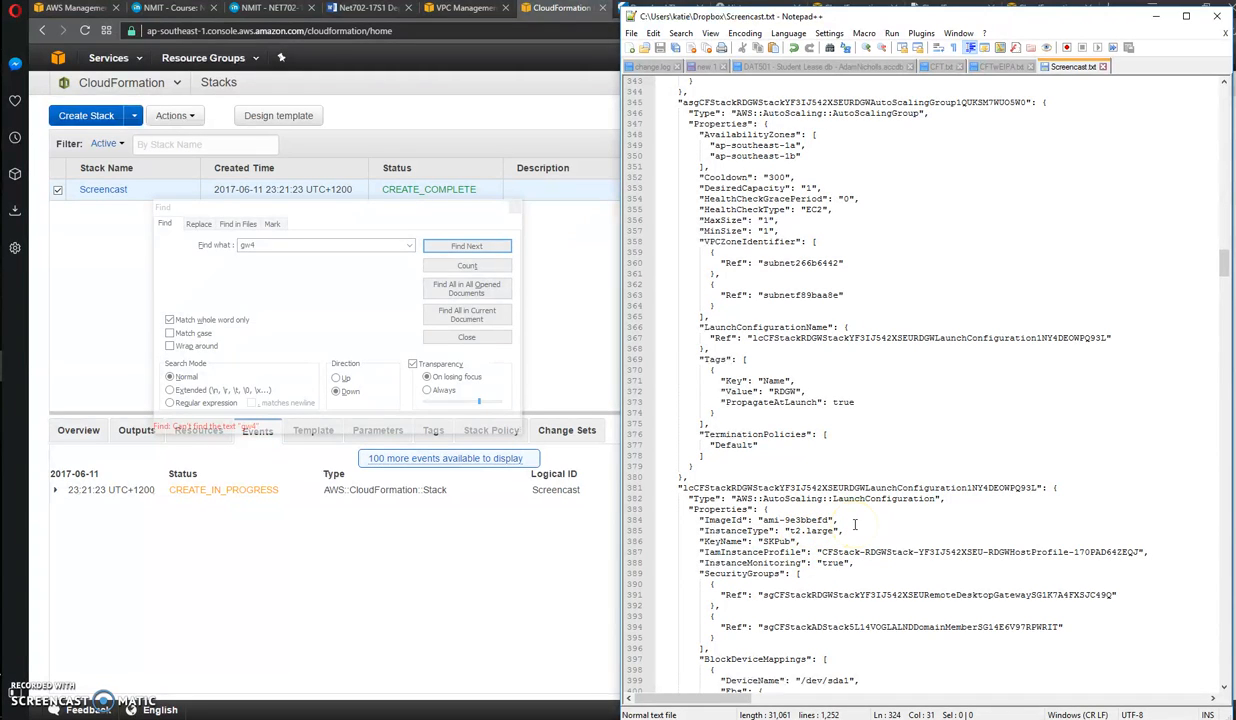
# Examine the launch configuration in CFT.txt for comparison, including its instance type, security groups and block device mappings.
pyautogui.click(941, 67)
pyautogui.scroll(-8, 797, 491)
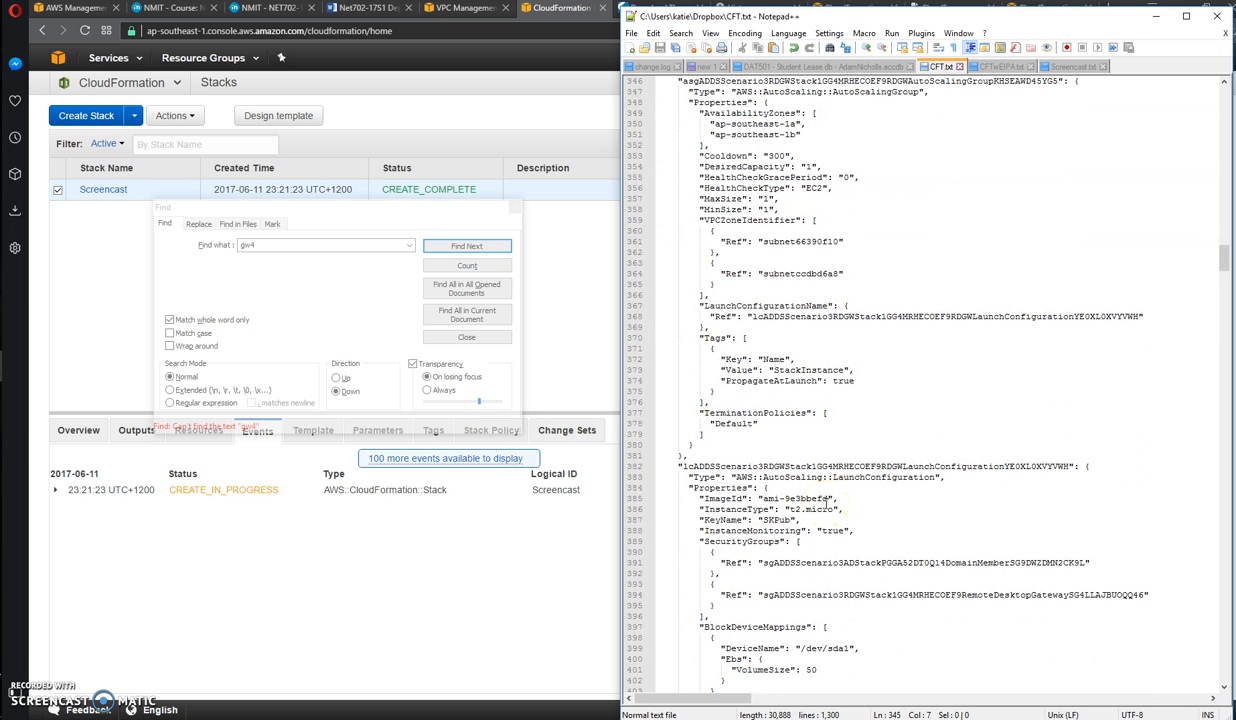
pyautogui.scroll(-2, 890, 502)
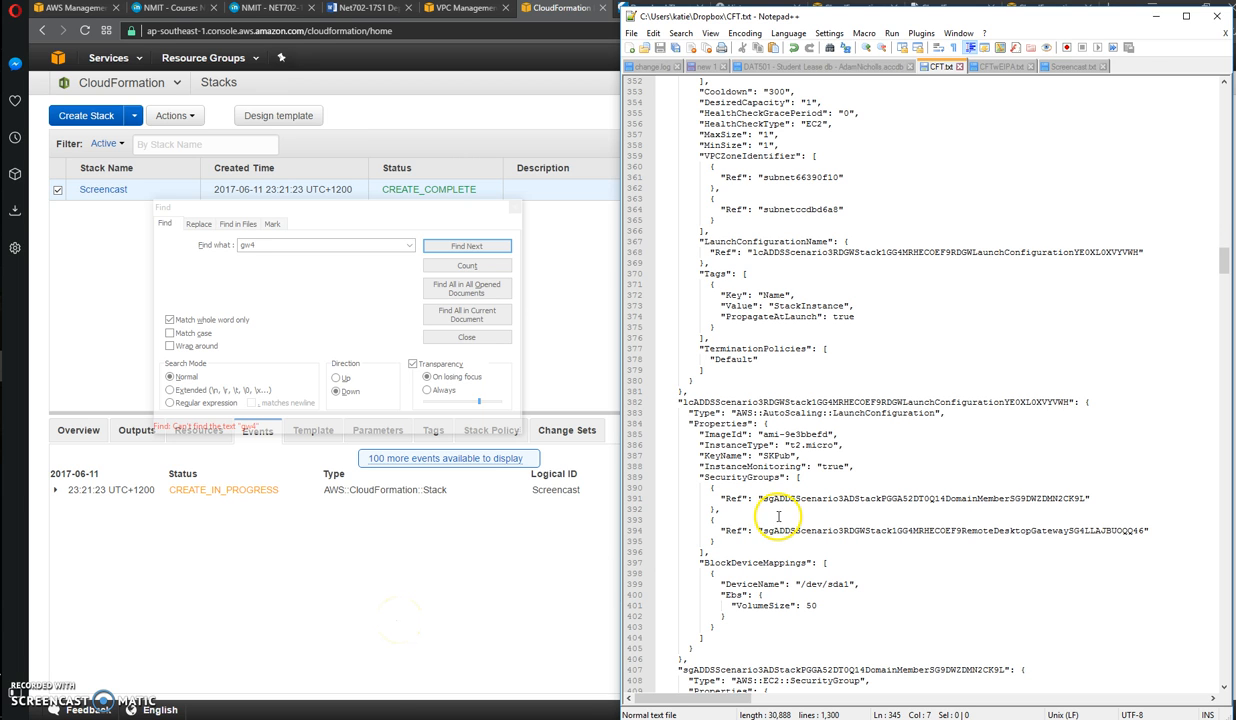
pyautogui.scroll(-4, 778, 516)
pyautogui.scroll(2, 778, 514)
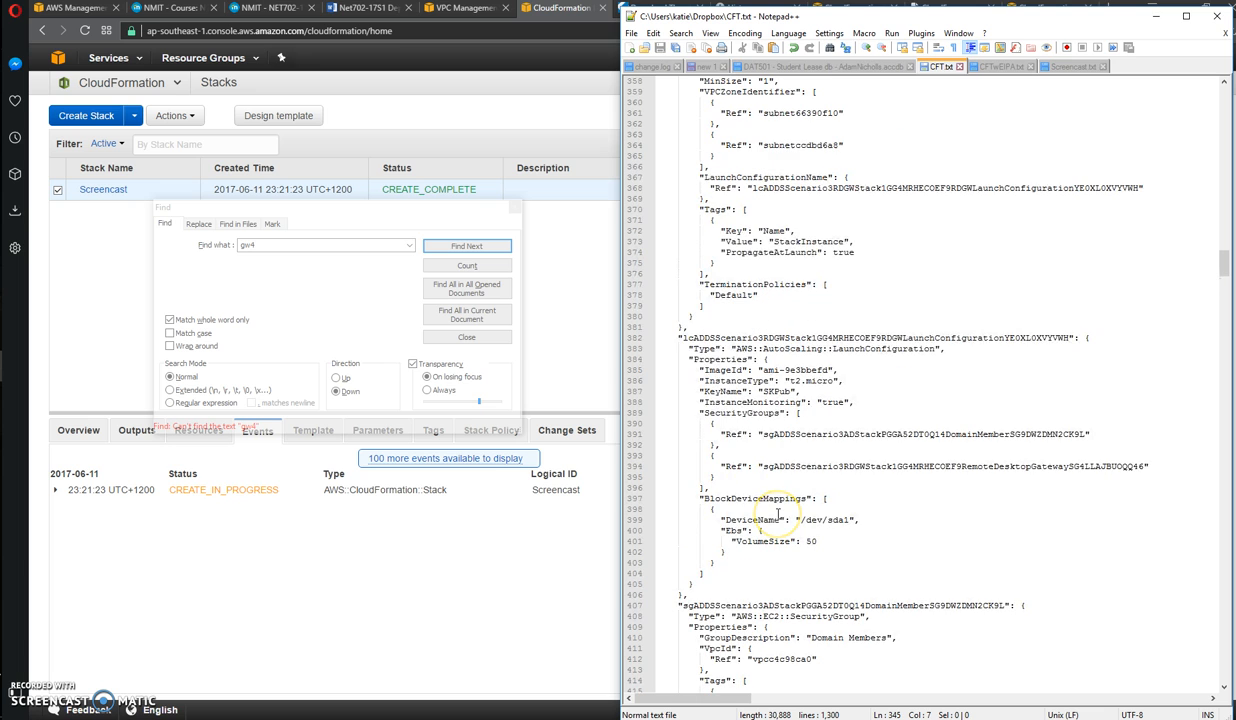